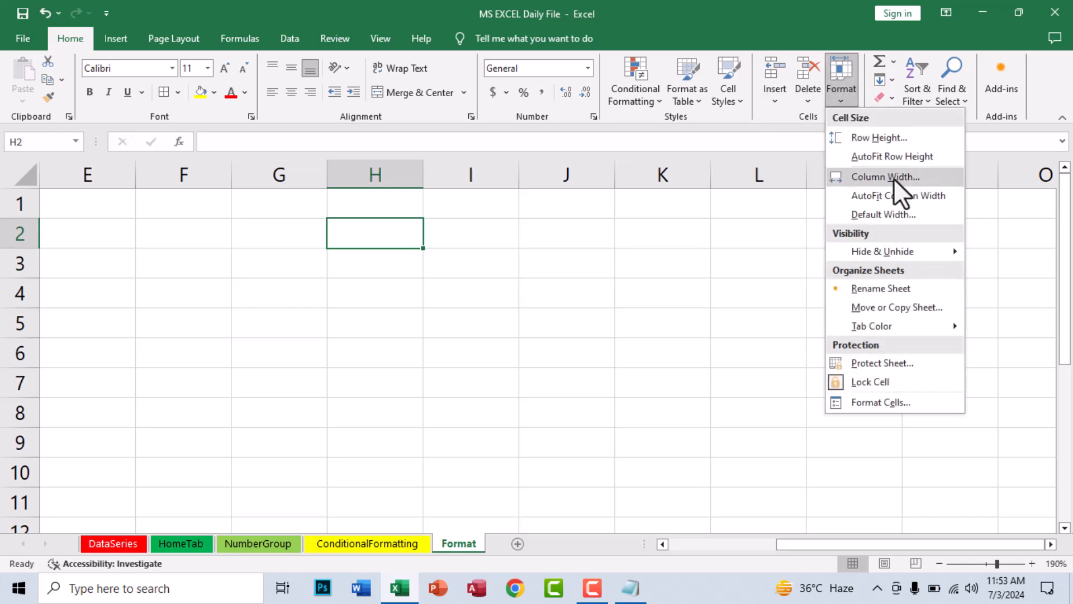
Set column H to a width of 15
{"action": "left_click", "coordinate": [896, 182]}
{"action": "type", "text": "15"}
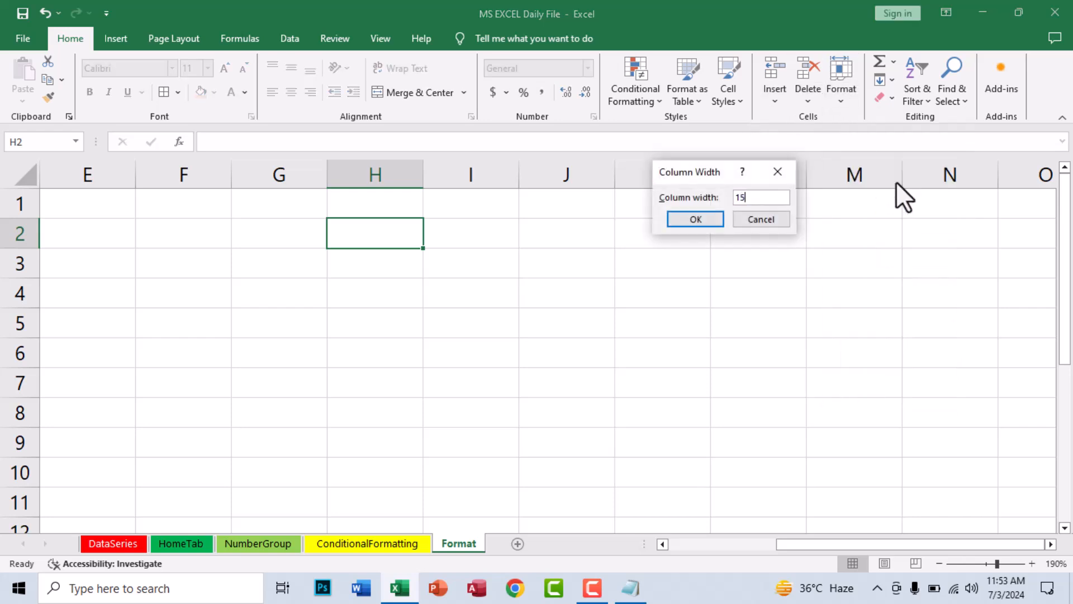
{"action": "key", "text": "Return"}
AutoFit column H back to its standard width, ending on cell E1
{"action": "left_click", "coordinate": [844, 79]}
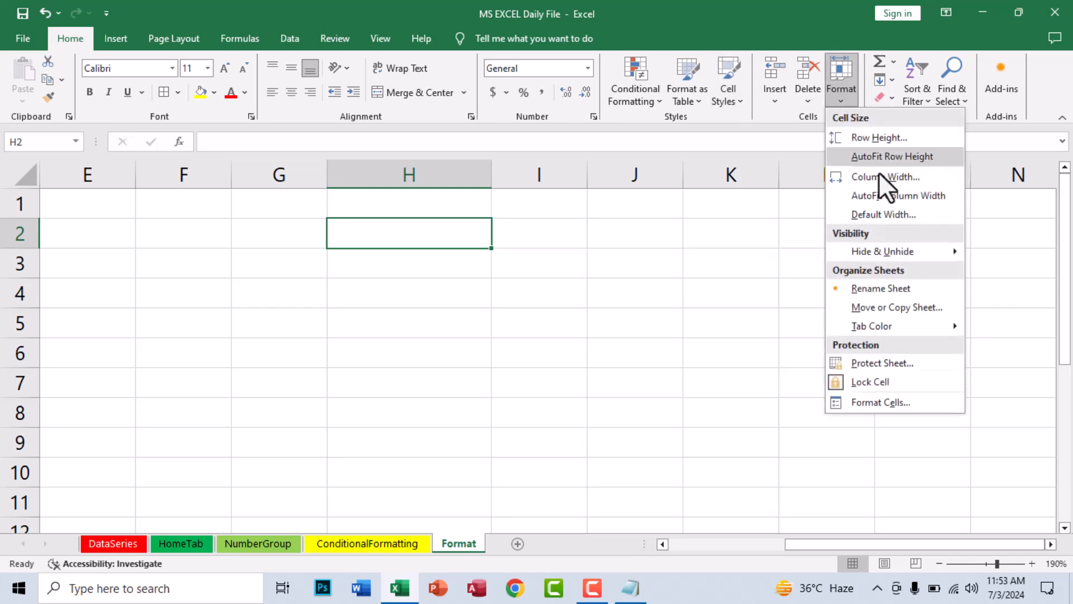
{"action": "left_click", "coordinate": [892, 200]}
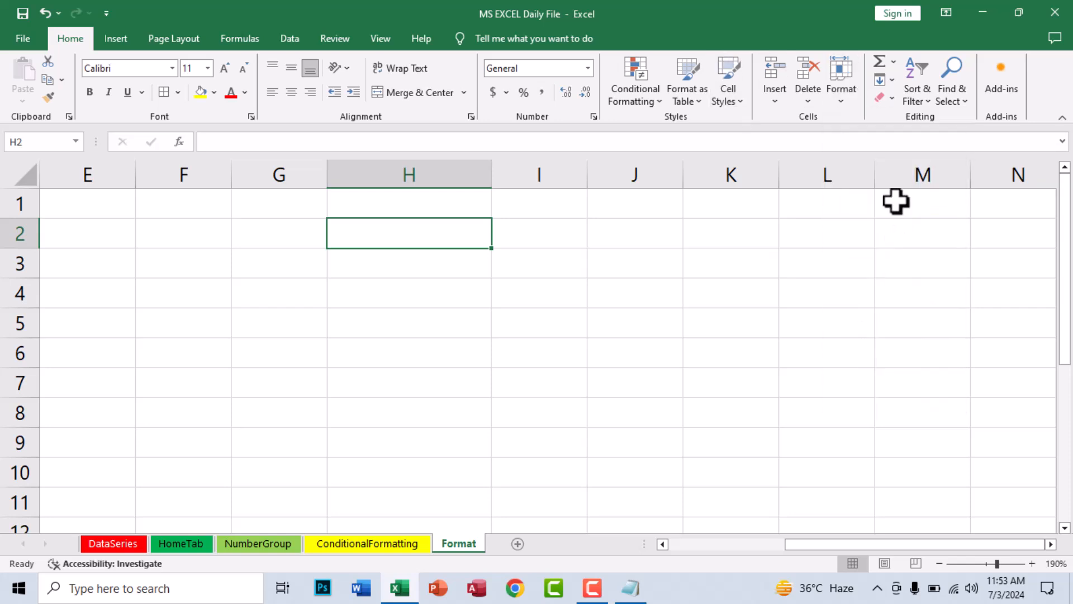
{"action": "left_click", "coordinate": [845, 79]}
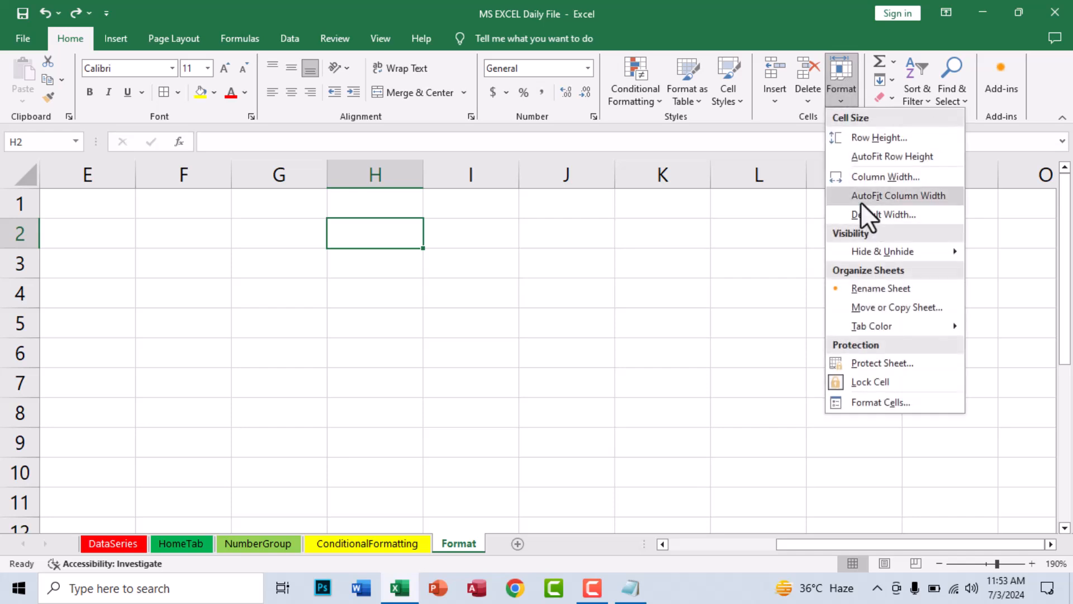
{"action": "left_click", "coordinate": [294, 365]}
{"action": "left_click", "coordinate": [53, 219]}
{"action": "scroll", "coordinate": [142, 221], "scroll_direction": "down", "scroll_amount": 2}
{"action": "scroll", "coordinate": [142, 221], "scroll_direction": "up", "scroll_amount": 2}
{"action": "left_click", "coordinate": [118, 197]}
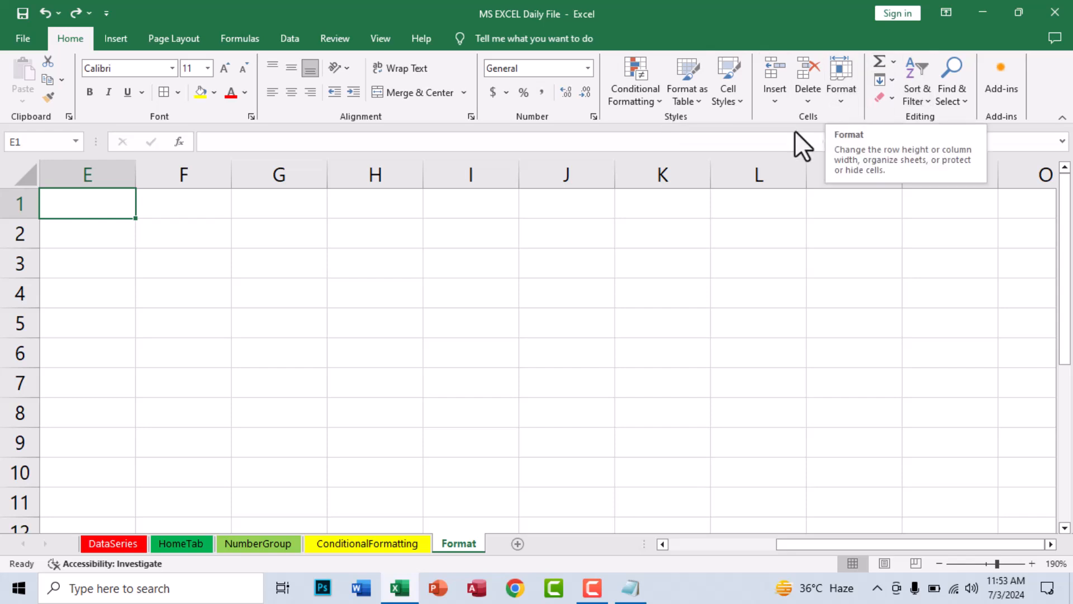
Set the sheet's default column width to 1.5
{"action": "left_click", "coordinate": [845, 99]}
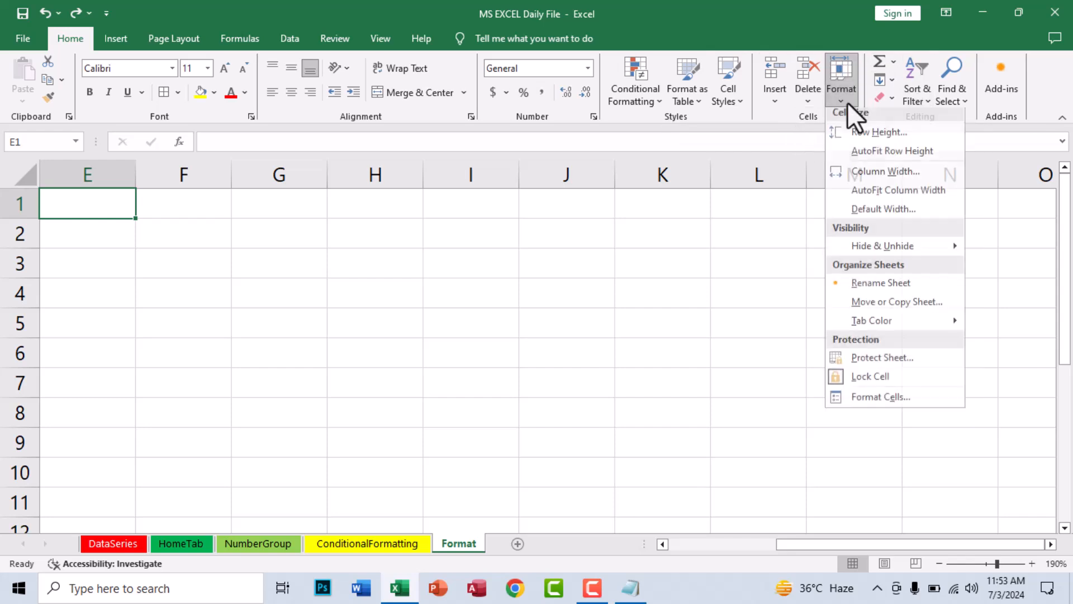
{"action": "left_click", "coordinate": [904, 214]}
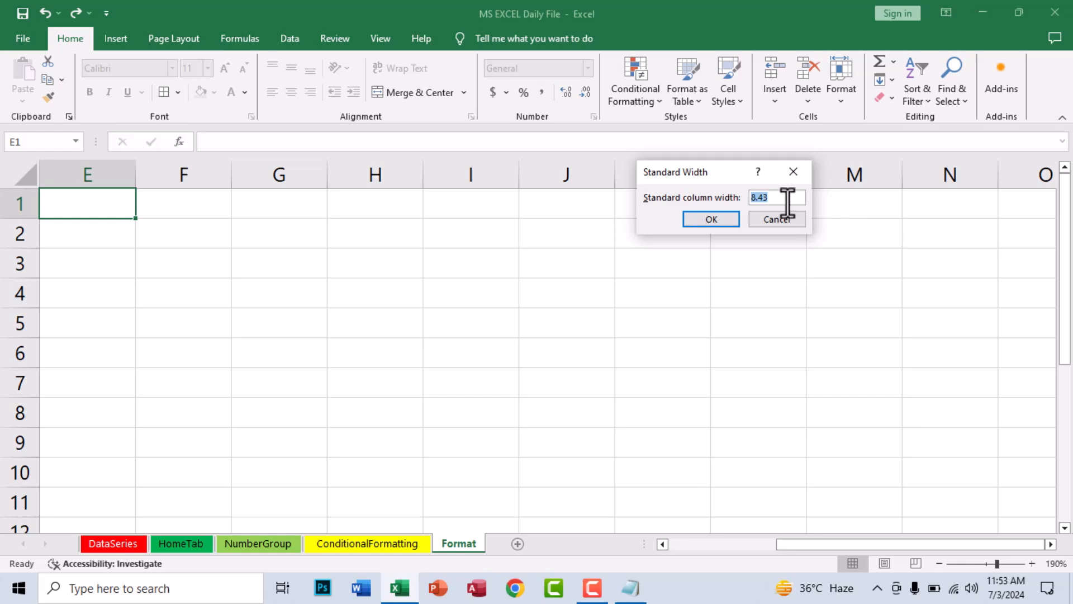
{"action": "type", "text": "1.5"}
{"action": "key", "text": "Return"}
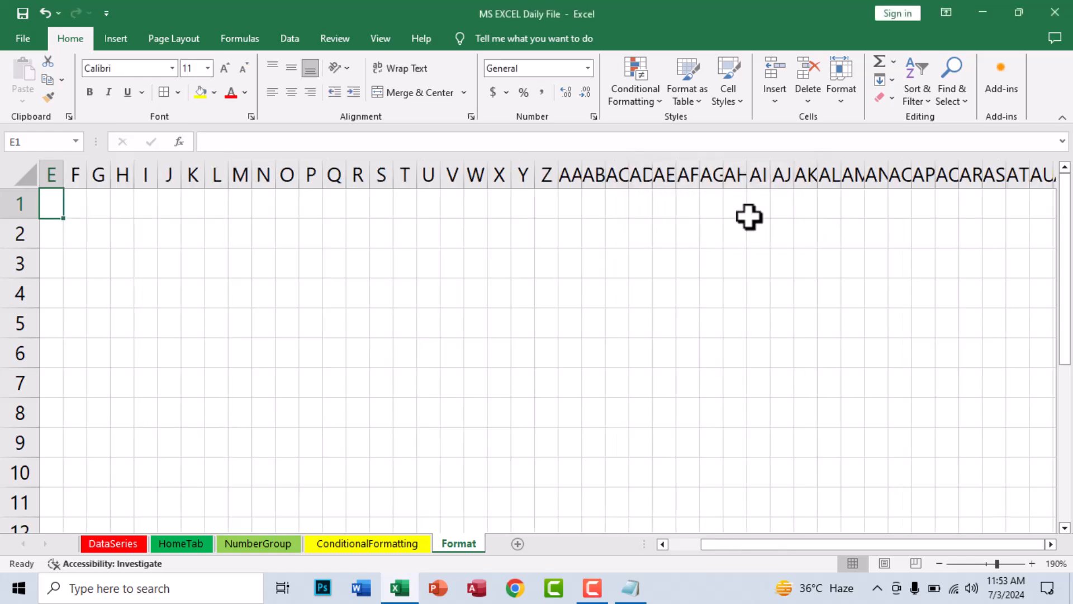
Widen columns A, B and C back out by dragging their header borders
{"action": "left_click", "coordinate": [298, 290]}
{"action": "left_click", "coordinate": [256, 295]}
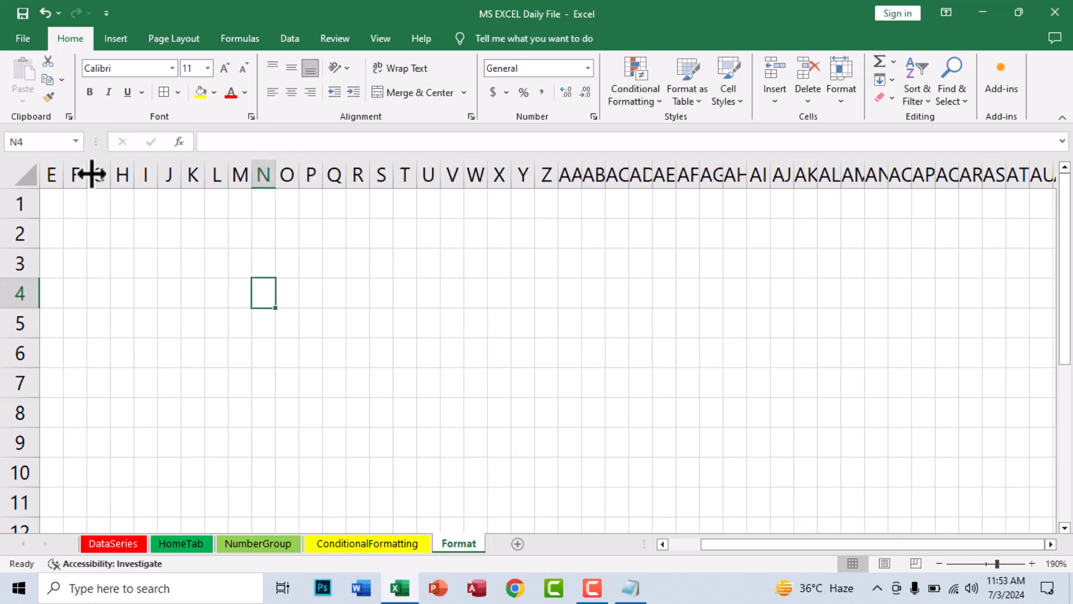
{"action": "left_click_drag", "start_coordinate": [705, 544], "coordinate": [450, 542]}
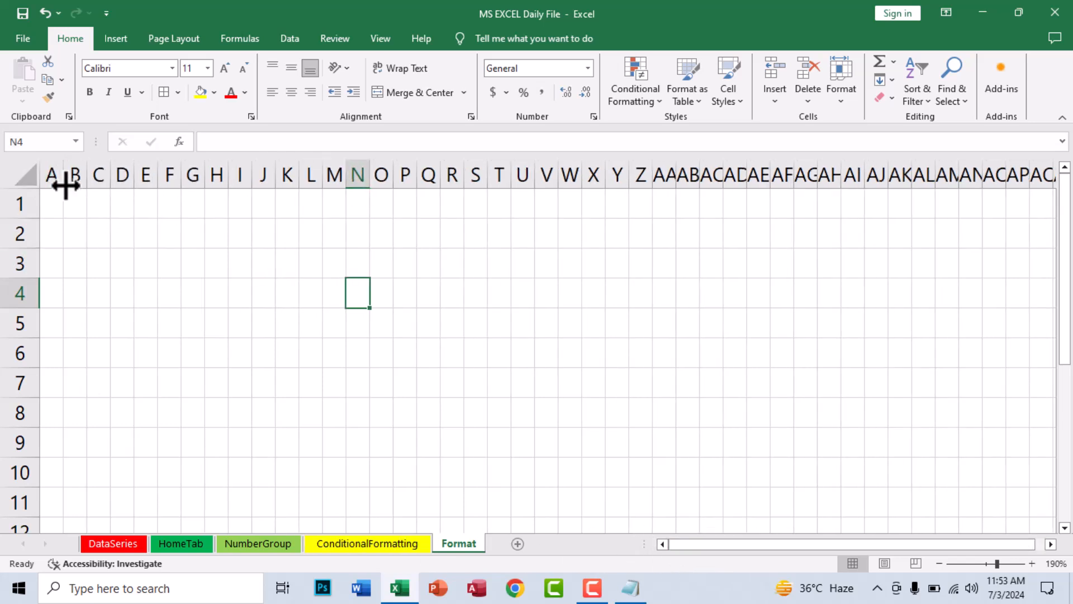
{"action": "left_click_drag", "start_coordinate": [65, 175], "coordinate": [382, 178]}
Enter the headings Name, F/Name and Class in A3:C3
{"action": "left_click", "coordinate": [73, 266]}
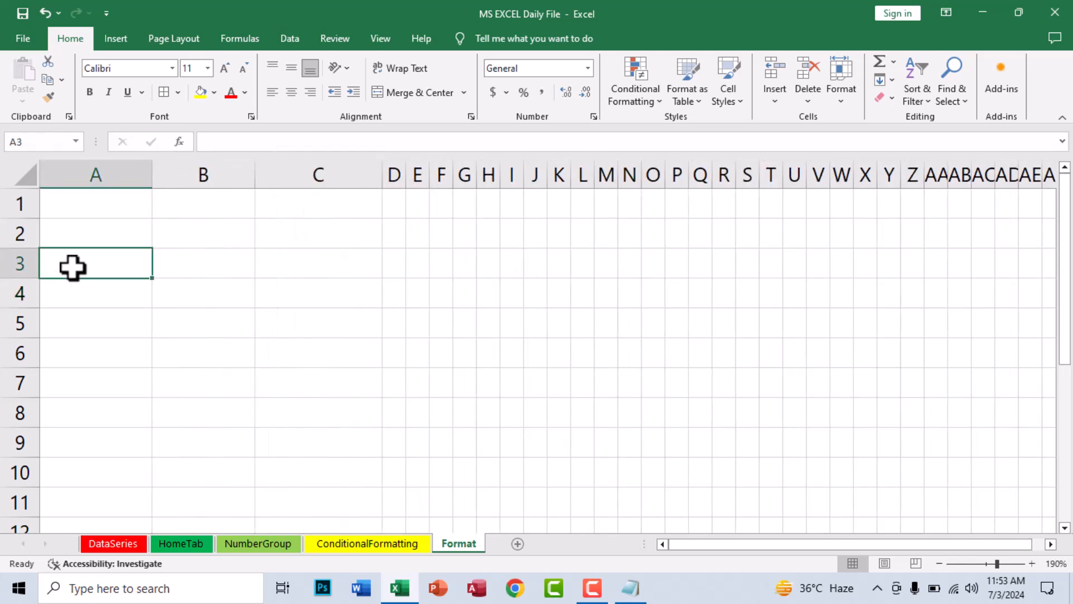
{"action": "type", "text": "Name"}
{"action": "key", "text": "Tab"}
{"action": "type", "text": "F/"}
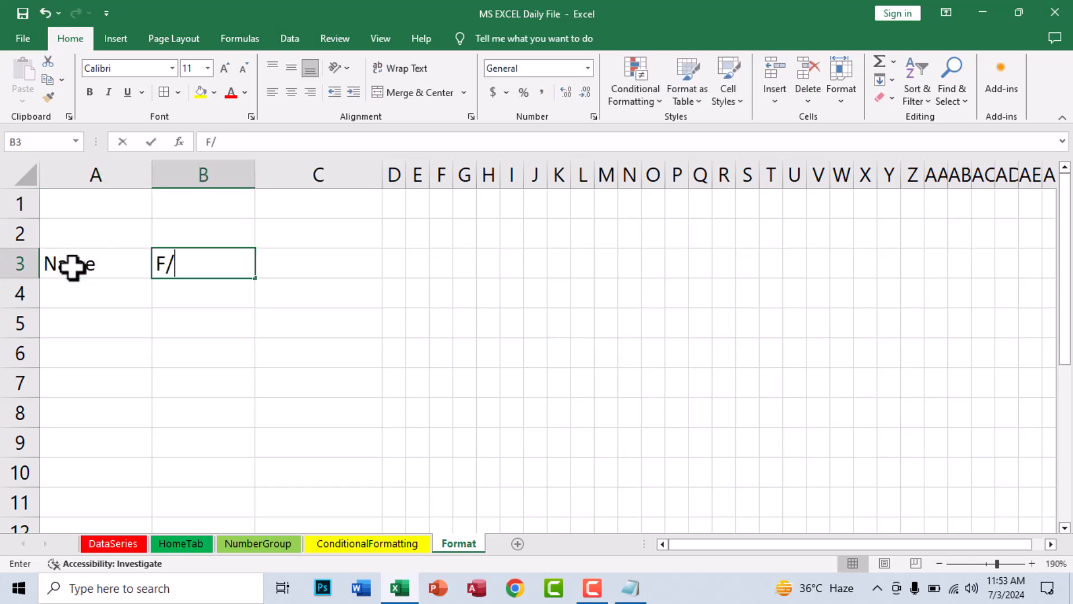
{"action": "key", "text": "Tab"}
{"action": "type", "text": "Cla"}
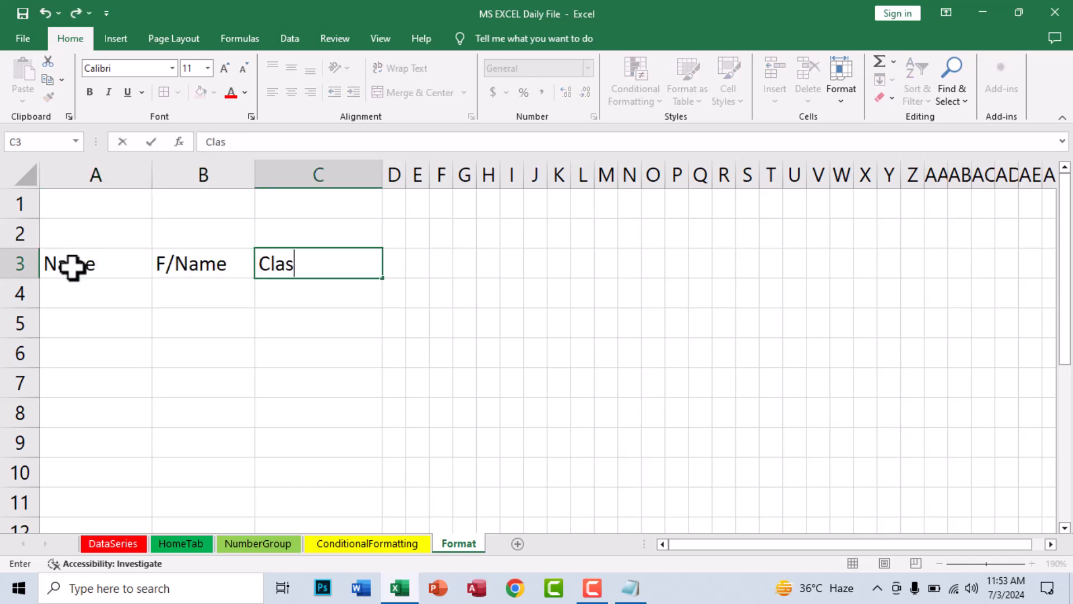
{"action": "key", "text": "Tab"}
Enter 1 and 2 in D3:E3 and fill the series through 31 at AH3
{"action": "type", "text": "1"}
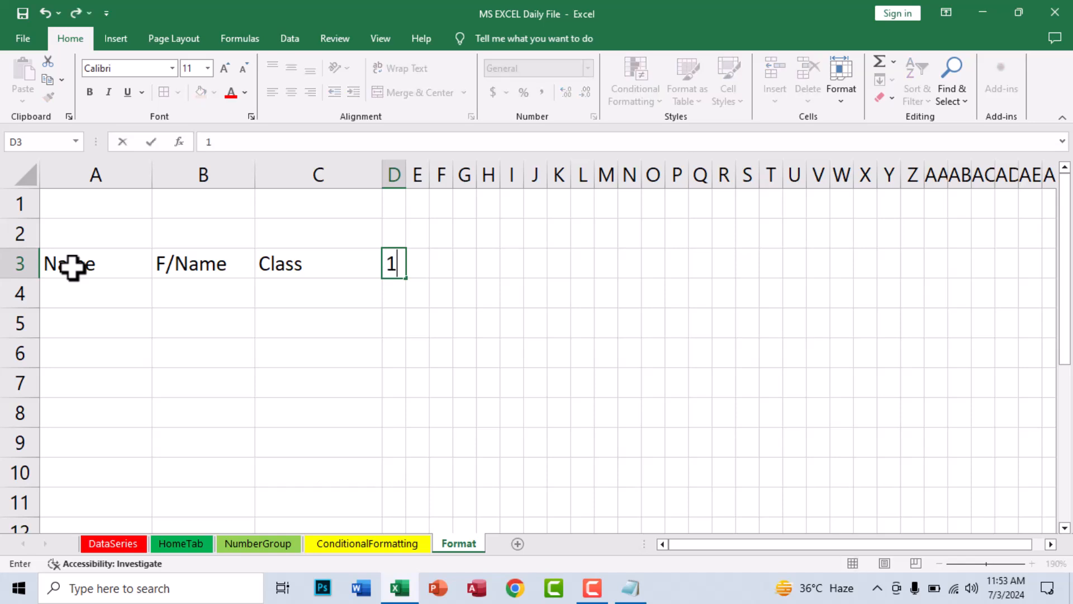
{"action": "key", "text": "Return"}
{"action": "key", "text": "Up"}
{"action": "key", "text": "Right"}
{"action": "key", "text": "Right"}
{"action": "key", "text": "Right"}
{"action": "key", "text": "Right"}
{"action": "type", "text": "2"}
{"action": "key", "text": "Return"}
{"action": "left_click_drag", "start_coordinate": [389, 266], "coordinate": [626, 267]}
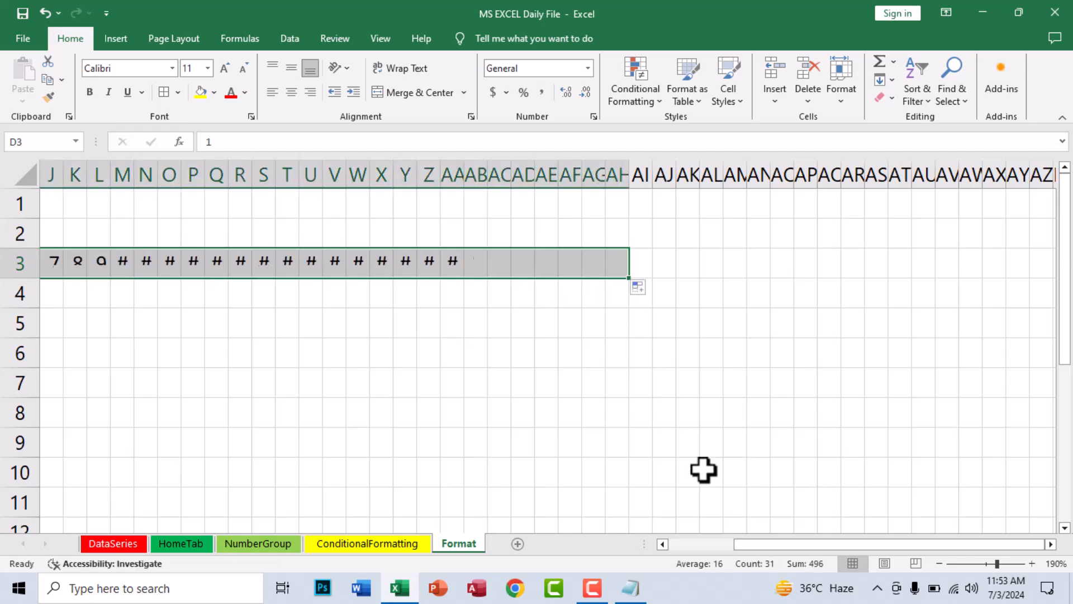
{"action": "left_click_drag", "start_coordinate": [818, 545], "coordinate": [821, 545]}
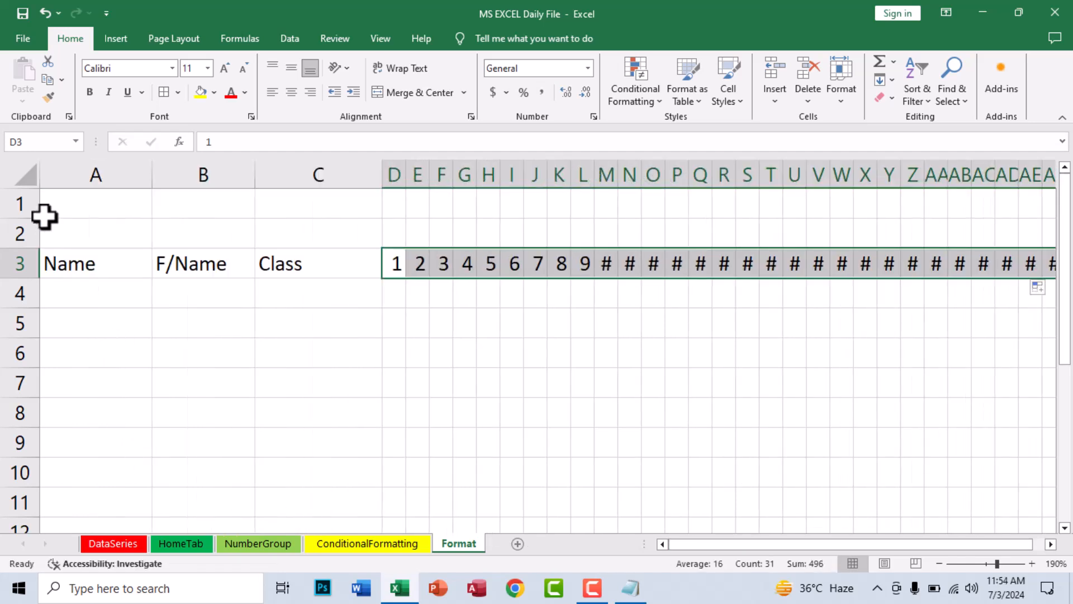
AutoFit all columns, then widen columns A, B and adjust D
{"action": "left_click", "coordinate": [29, 175]}
{"action": "double_click", "coordinate": [147, 173]}
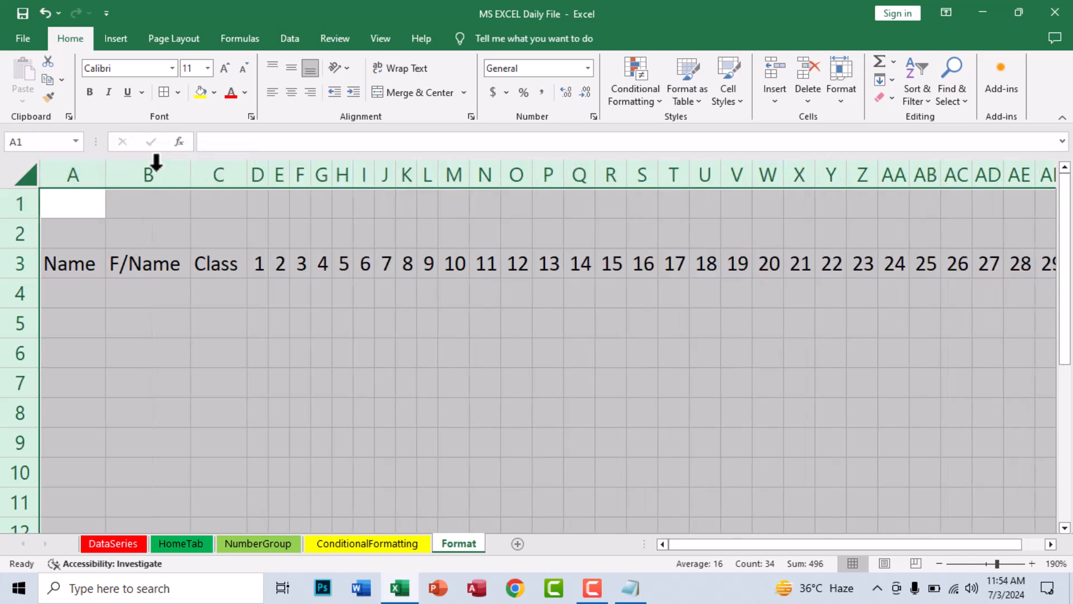
{"action": "left_click", "coordinate": [86, 282]}
{"action": "left_click_drag", "start_coordinate": [105, 174], "coordinate": [166, 173]}
{"action": "left_click_drag", "start_coordinate": [252, 171], "coordinate": [295, 170]}
{"action": "left_click_drag", "start_coordinate": [373, 174], "coordinate": [376, 173]}
{"action": "left_click", "coordinate": [400, 349]}
Apply All Borders to the attendance table
{"action": "left_click_drag", "start_coordinate": [99, 257], "coordinate": [1005, 523]}
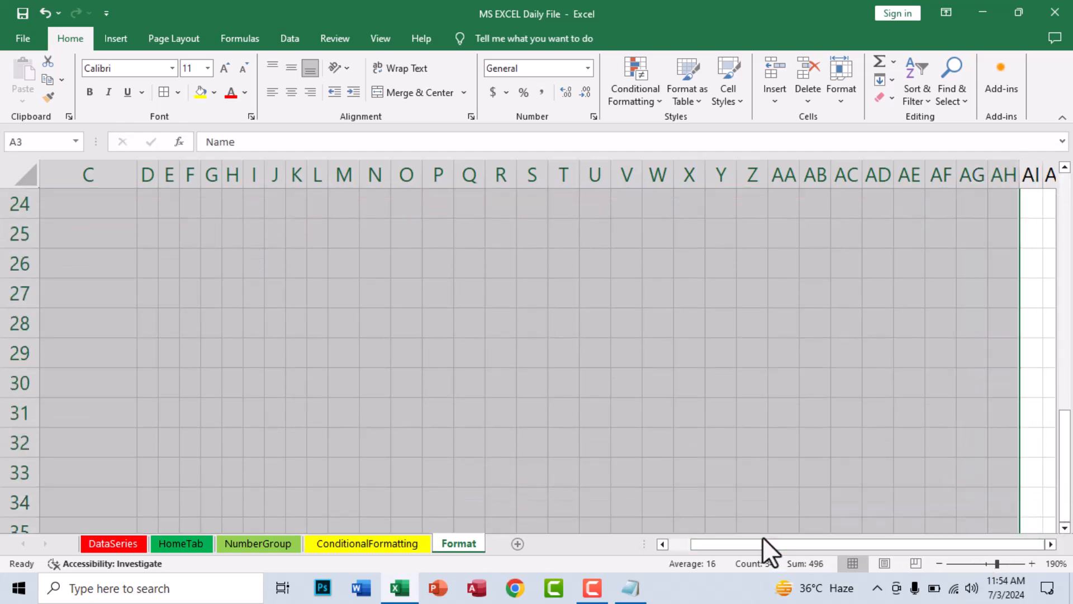
{"action": "scroll", "coordinate": [662, 450], "scroll_direction": "up", "scroll_amount": 8}
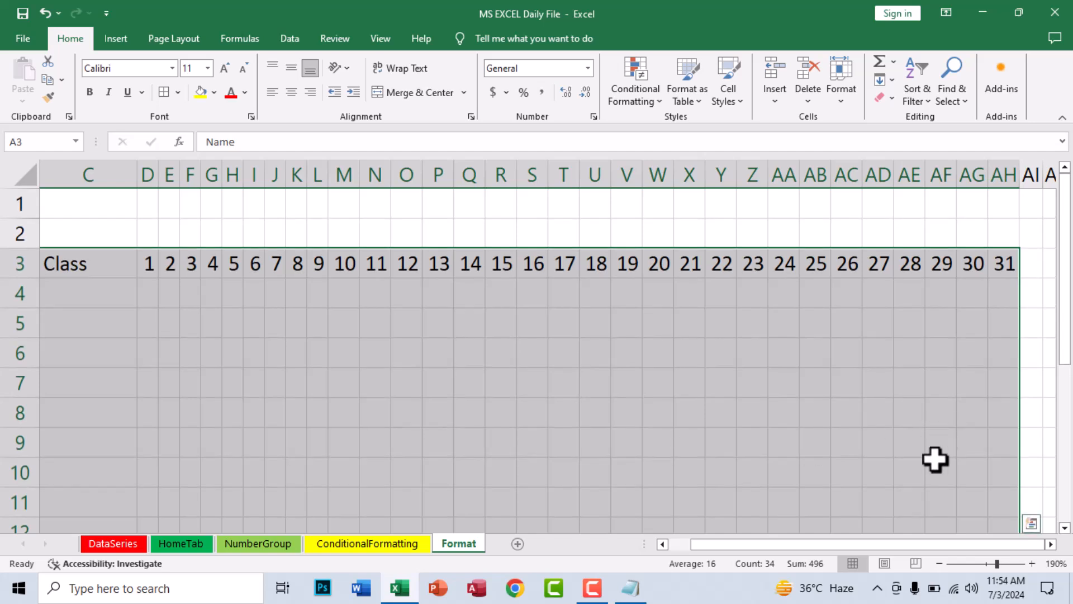
{"action": "left_click_drag", "start_coordinate": [900, 546], "coordinate": [622, 532]}
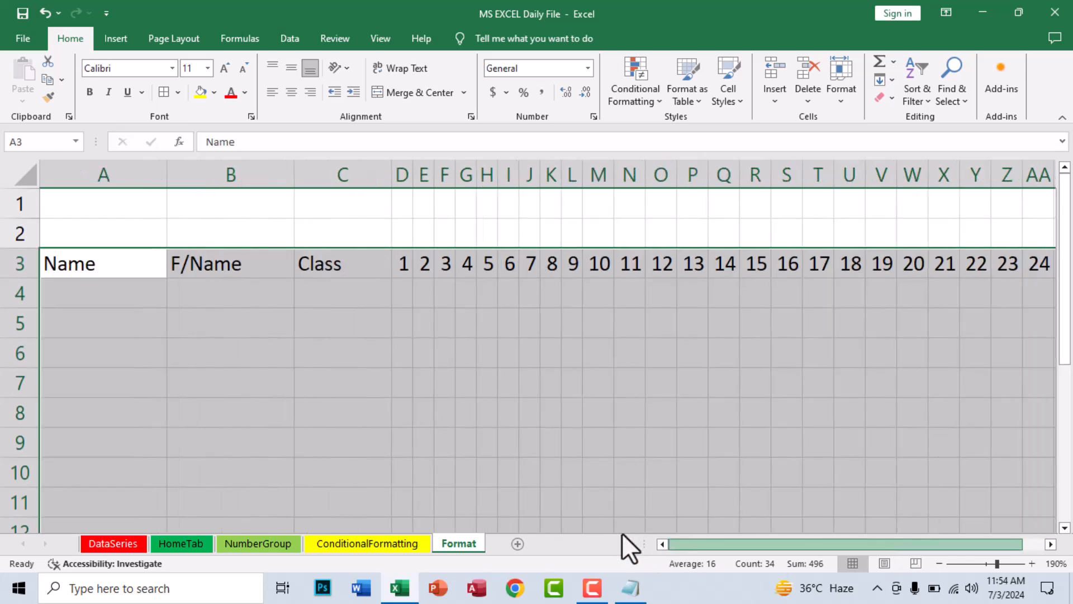
{"action": "left_click", "coordinate": [163, 93]}
Give the row 3 headings a yellow fill with bold, red, centred text
{"action": "left_click_drag", "start_coordinate": [110, 255], "coordinate": [1010, 278]}
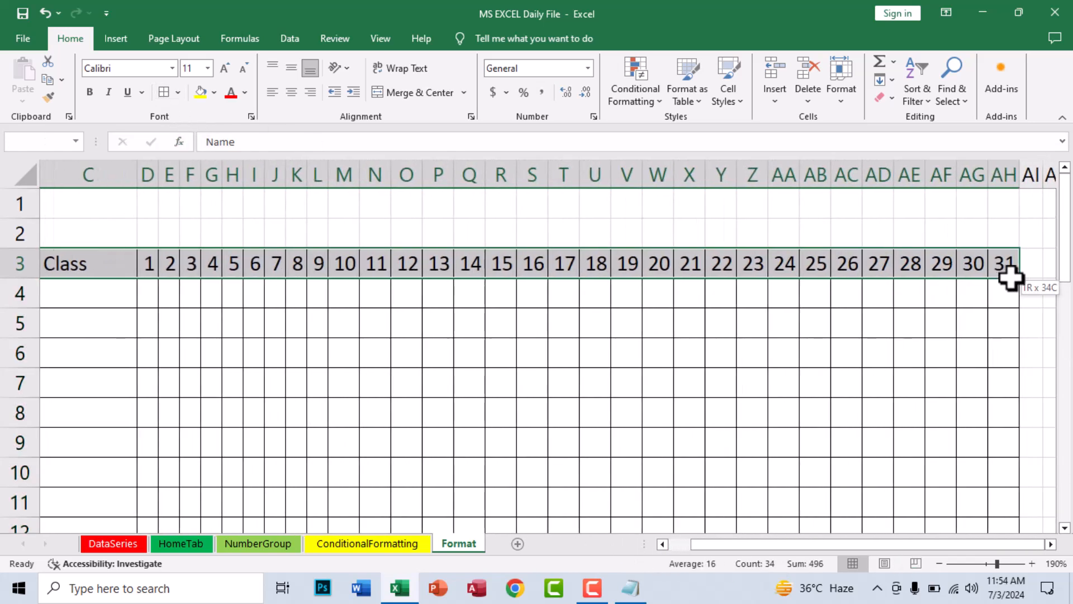
{"action": "left_click", "coordinate": [210, 92]}
{"action": "left_click", "coordinate": [231, 95]}
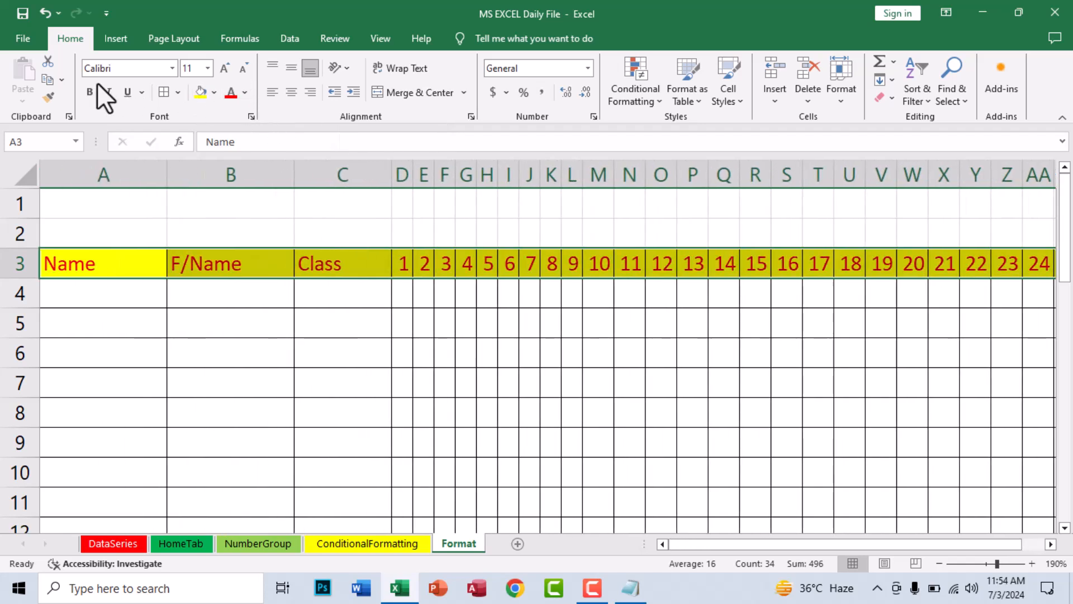
{"action": "left_click", "coordinate": [90, 91]}
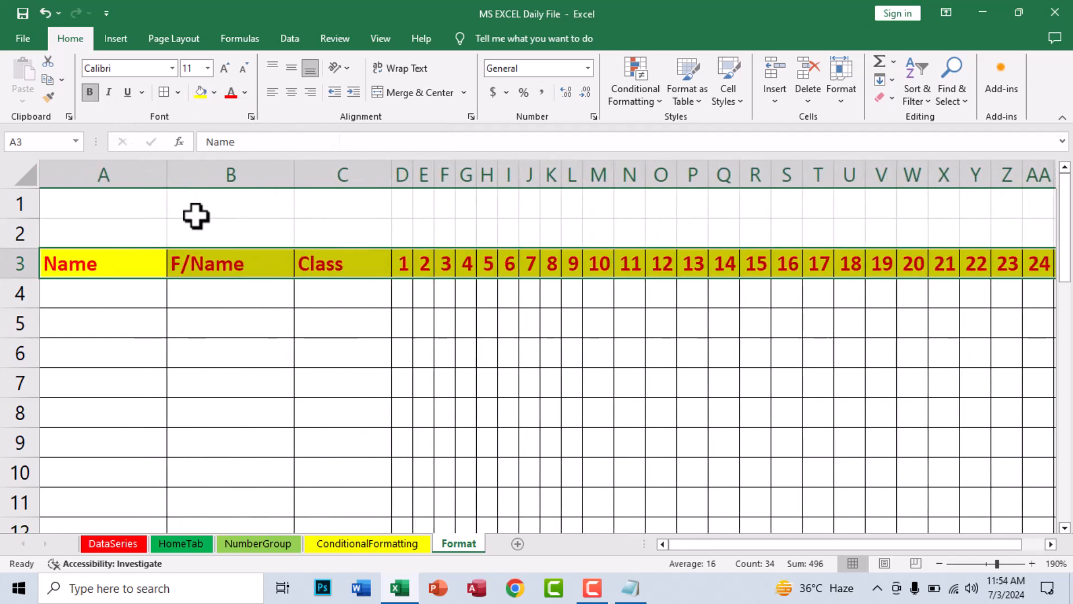
{"action": "left_click", "coordinate": [291, 92]}
{"action": "left_click", "coordinate": [487, 351]}
{"action": "scroll", "coordinate": [525, 342], "scroll_direction": "down", "scroll_amount": 2}
{"action": "scroll", "coordinate": [529, 341], "scroll_direction": "up", "scroll_amount": 2}
{"action": "mouse_move", "coordinate": [692, 542]}
{"action": "left_mouse_down"}
{"action": "mouse_move", "coordinate": [834, 545]}
{"action": "mouse_move", "coordinate": [685, 526]}
{"action": "left_mouse_up"}
{"action": "left_click_drag", "start_coordinate": [531, 539], "coordinate": [519, 538]}
{"action": "left_click", "coordinate": [182, 391]}
{"action": "left_click", "coordinate": [344, 327]}
{"action": "left_click", "coordinate": [331, 390]}
{"action": "left_click", "coordinate": [245, 356]}
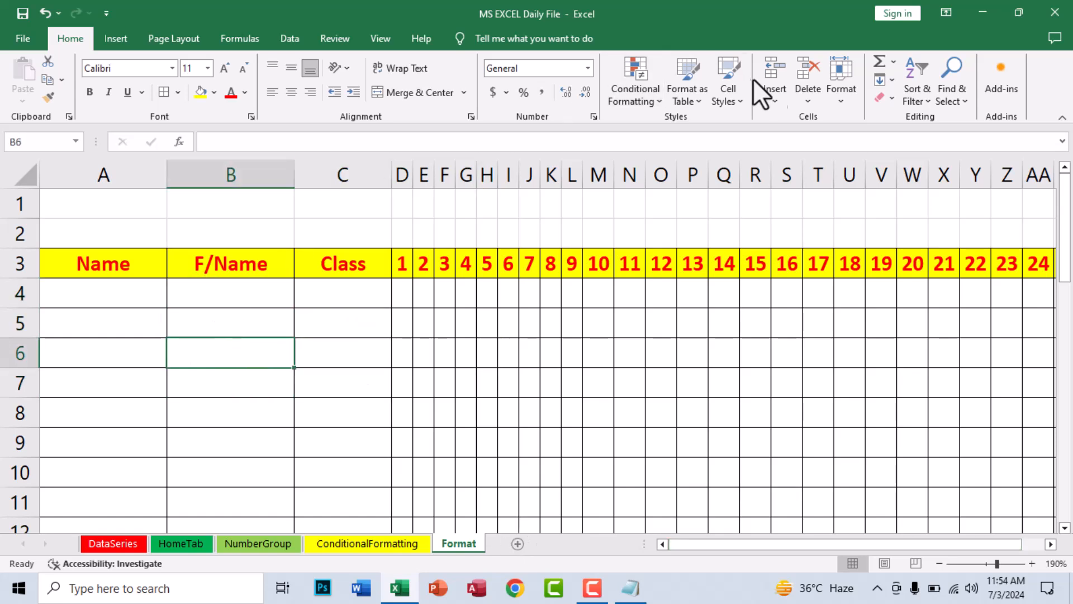
Hide columns A to C
{"action": "left_click", "coordinate": [848, 101]}
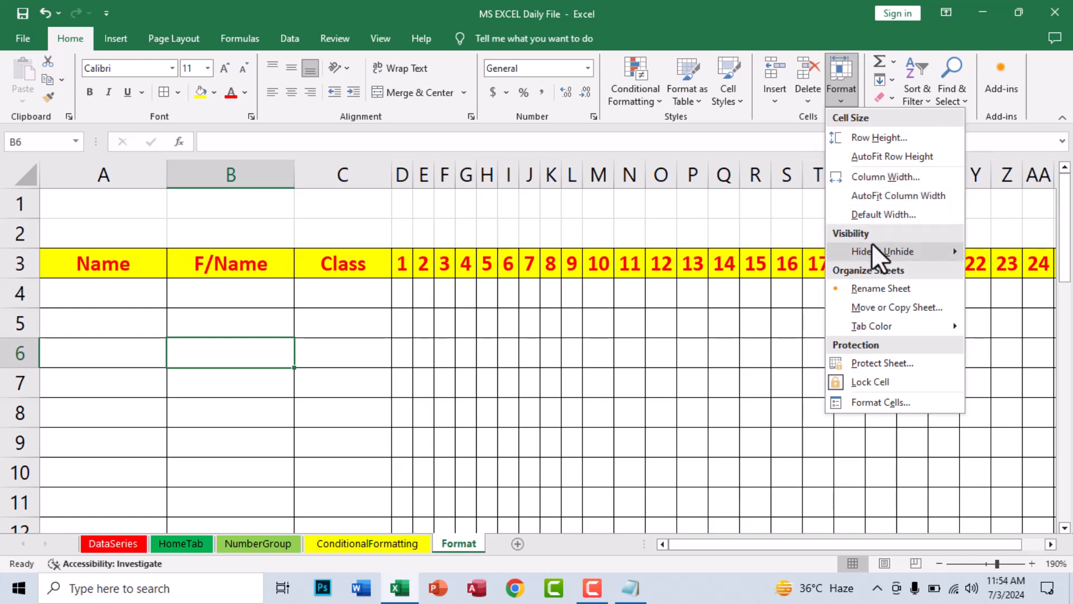
{"action": "mouse_move", "coordinate": [870, 243]}
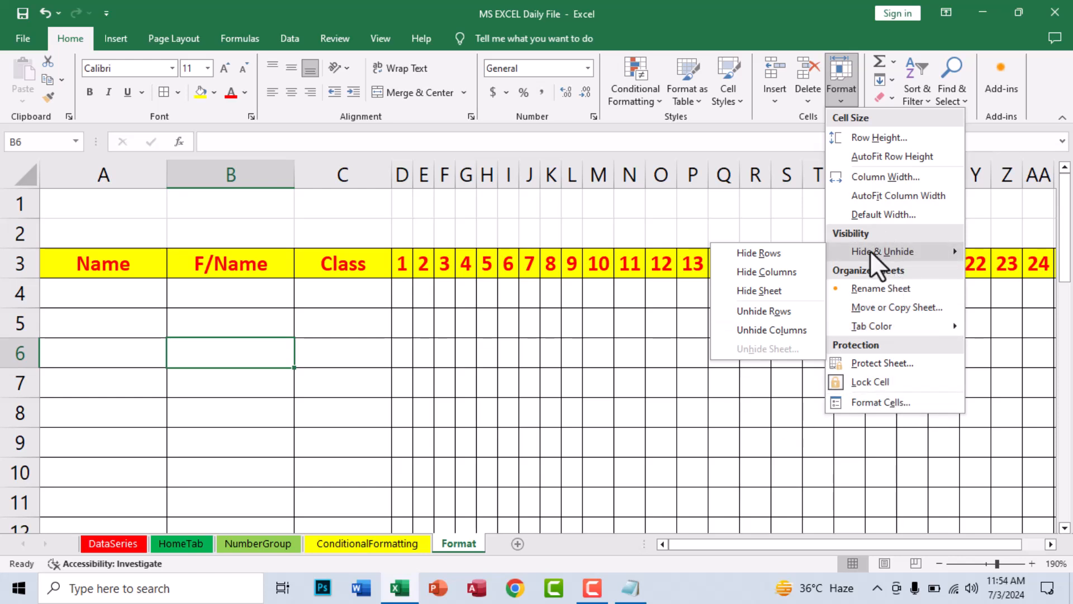
{"action": "left_click", "coordinate": [72, 296]}
{"action": "left_click_drag", "start_coordinate": [88, 178], "coordinate": [321, 282]}
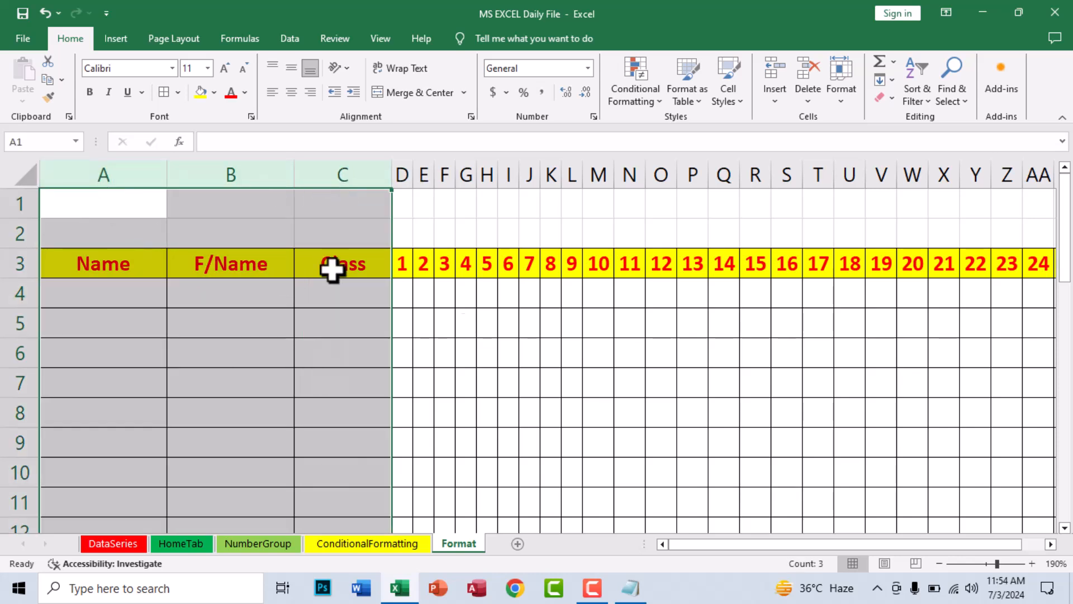
{"action": "left_click", "coordinate": [852, 94]}
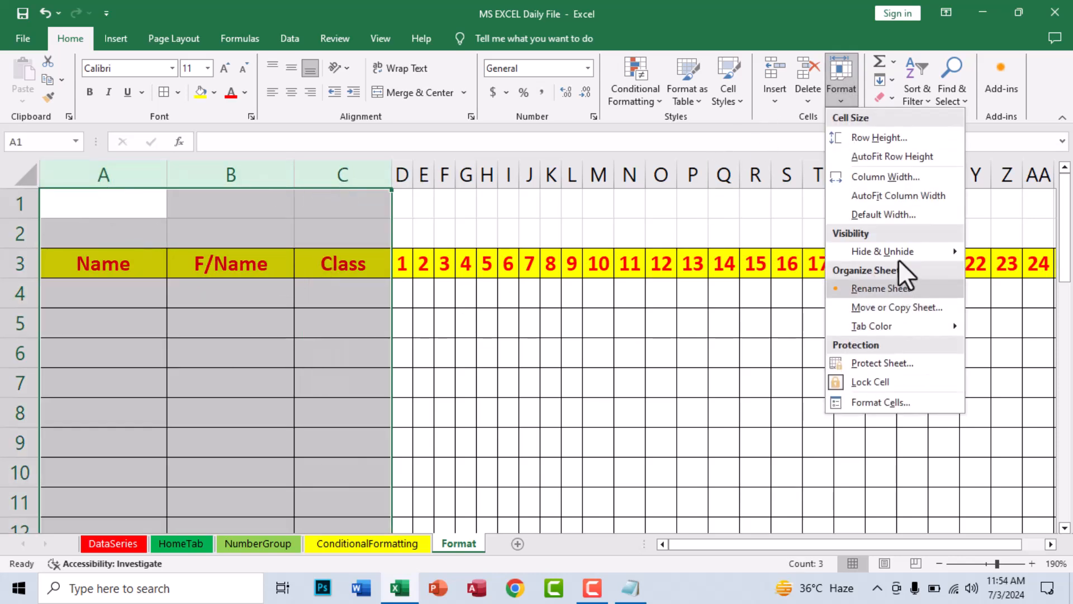
{"action": "mouse_move", "coordinate": [886, 251]}
{"action": "left_click", "coordinate": [771, 272]}
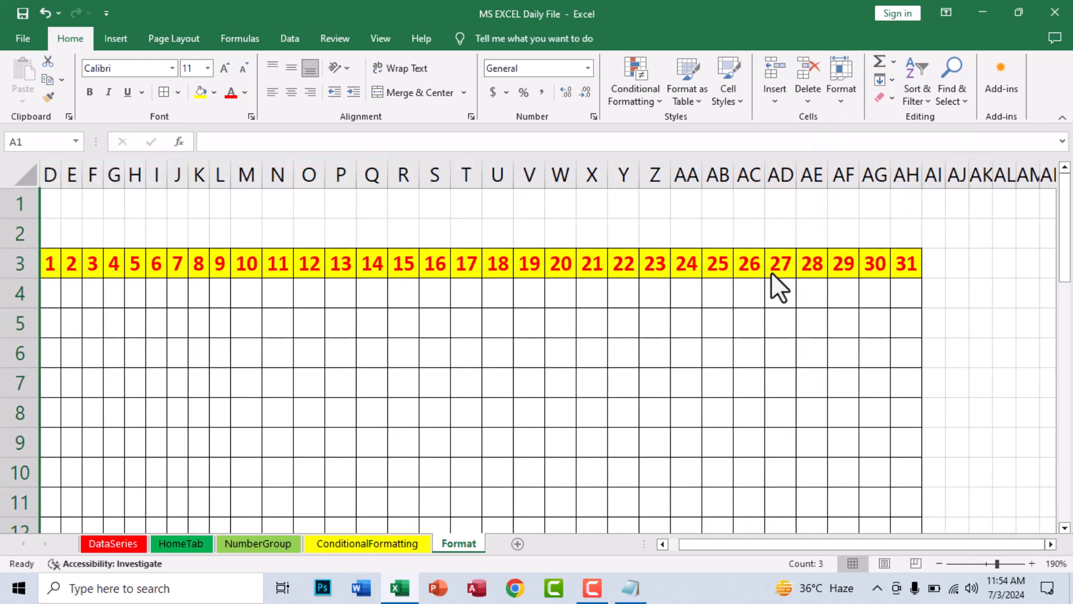
Unhide columns A to C, then select rows 3 to 6
{"action": "left_click", "coordinate": [831, 100]}
{"action": "mouse_move", "coordinate": [889, 251]}
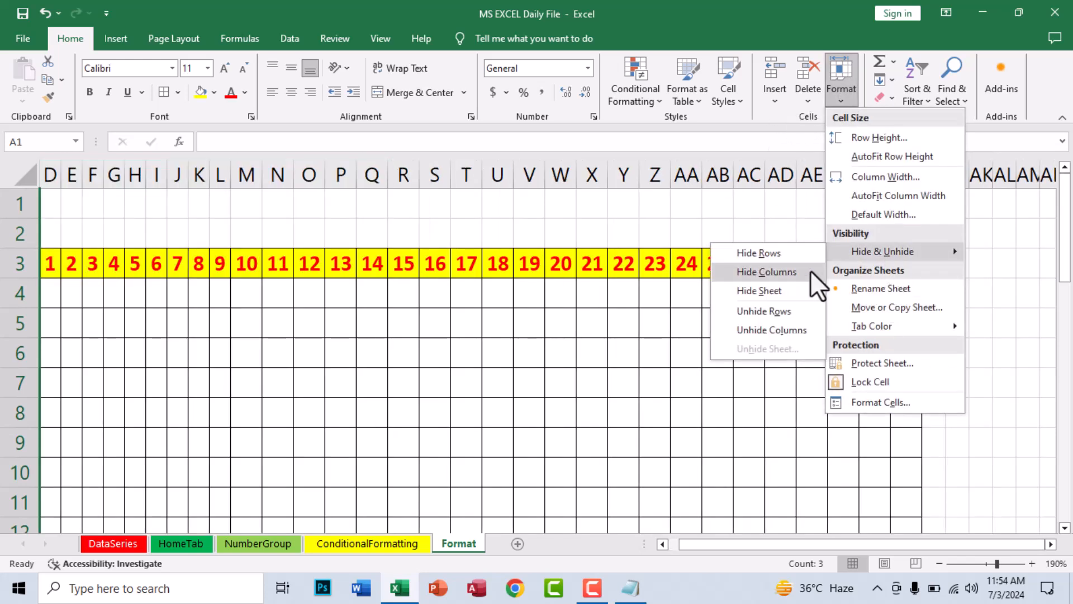
{"action": "left_click", "coordinate": [769, 329]}
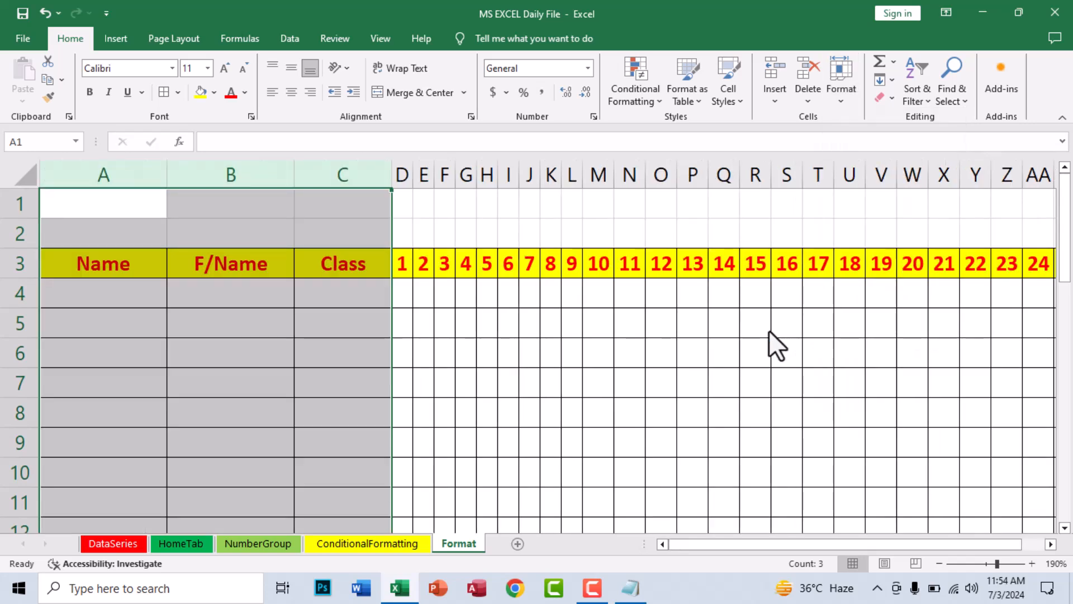
{"action": "left_click", "coordinate": [313, 317]}
{"action": "left_click_drag", "start_coordinate": [14, 263], "coordinate": [33, 341]}
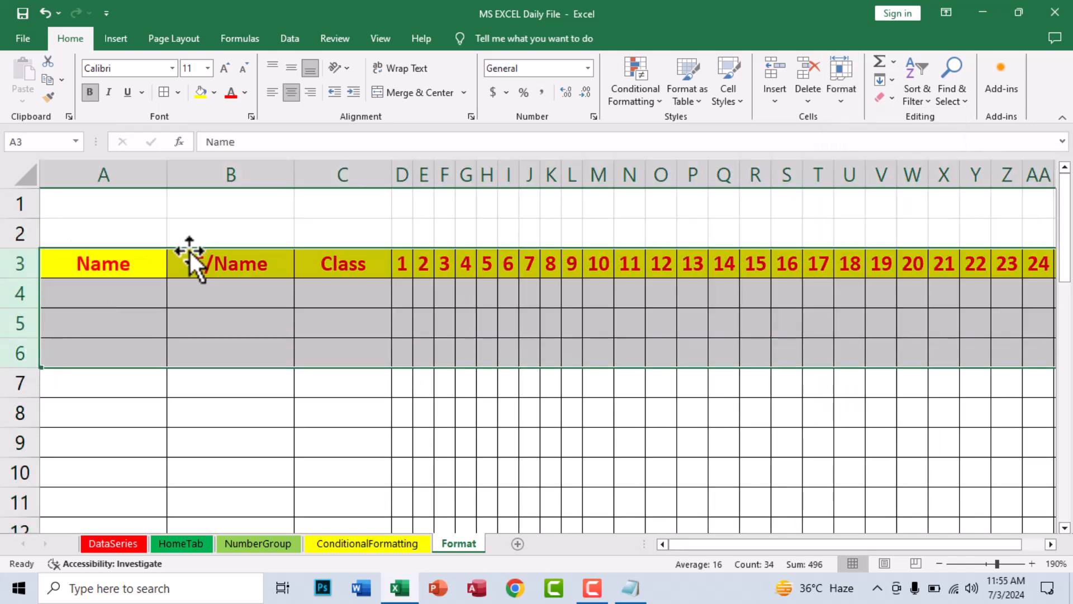
{"action": "left_click", "coordinate": [847, 91]}
{"action": "mouse_move", "coordinate": [878, 254]}
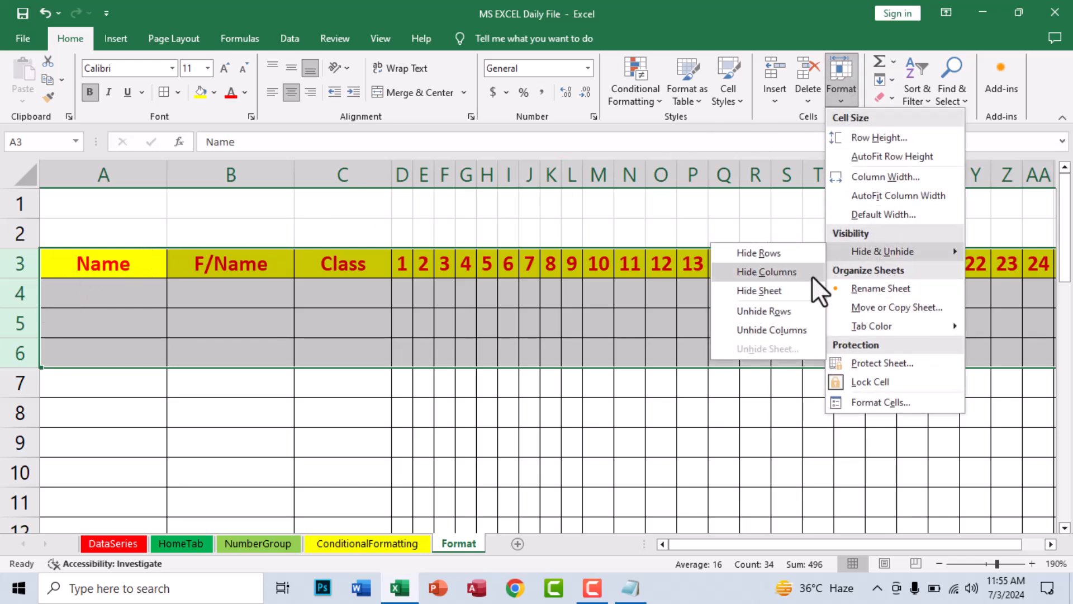
{"action": "left_click", "coordinate": [786, 309]}
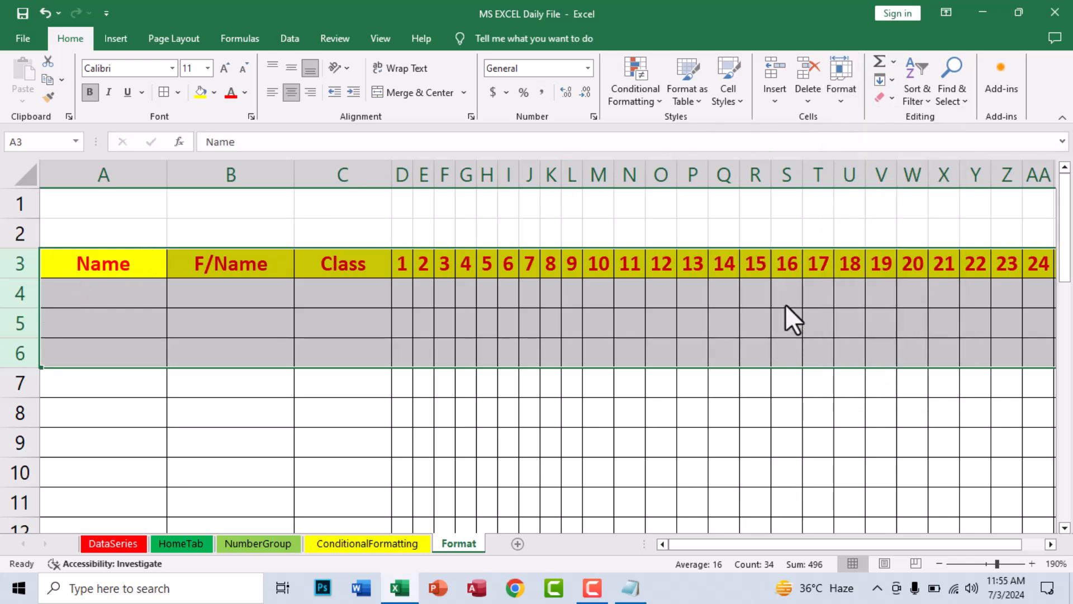
{"action": "left_click", "coordinate": [843, 90]}
{"action": "mouse_move", "coordinate": [868, 251]}
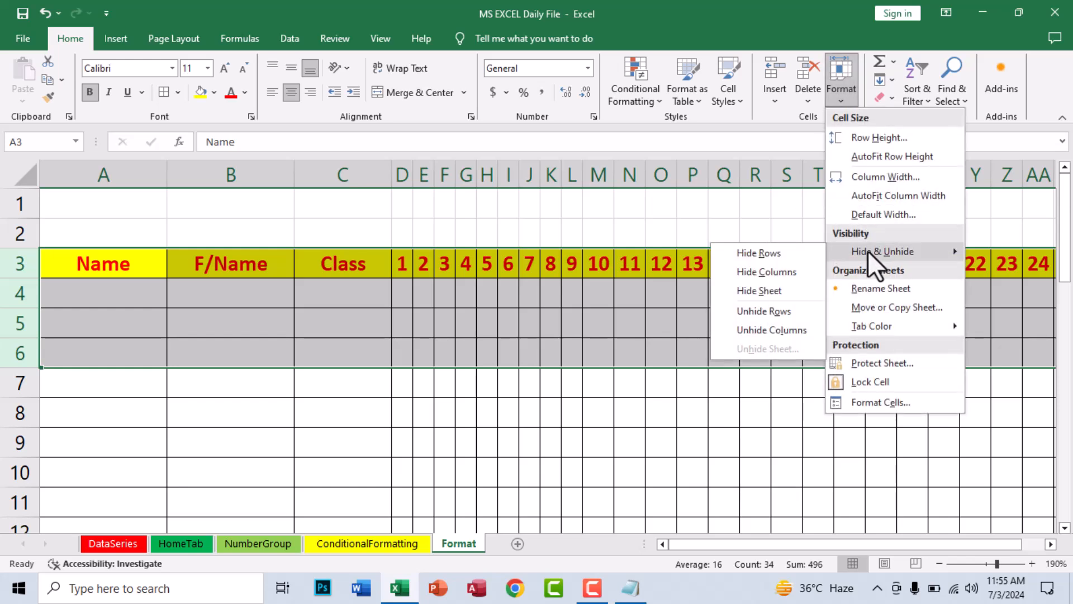
{"action": "left_click", "coordinate": [773, 254]}
{"action": "left_click", "coordinate": [845, 99]}
{"action": "mouse_move", "coordinate": [867, 249]}
{"action": "left_click", "coordinate": [764, 311]}
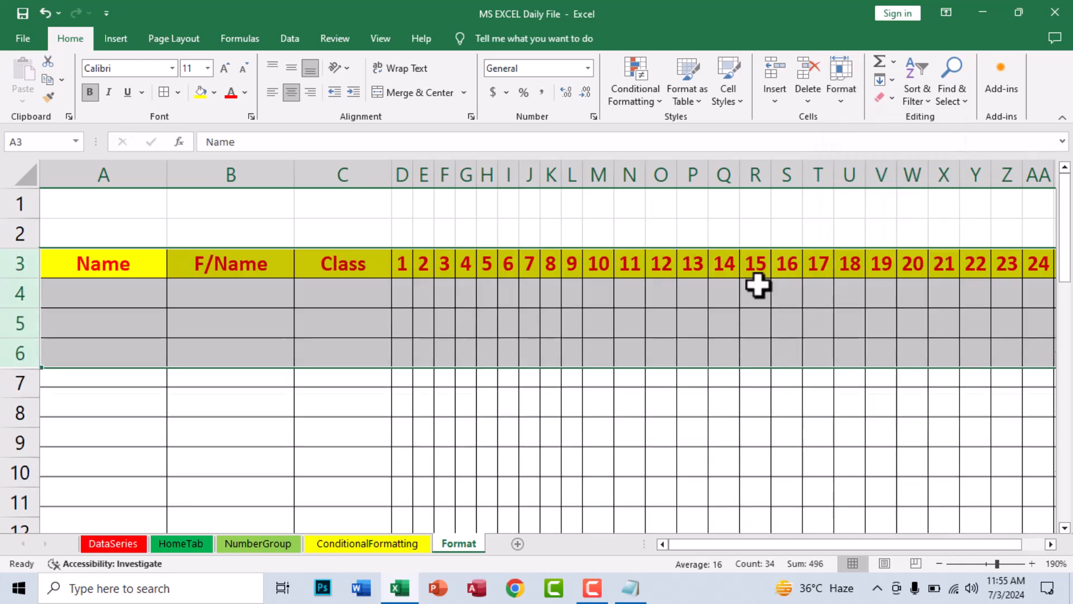
{"action": "left_click", "coordinate": [177, 284]}
{"action": "left_click", "coordinate": [832, 94]}
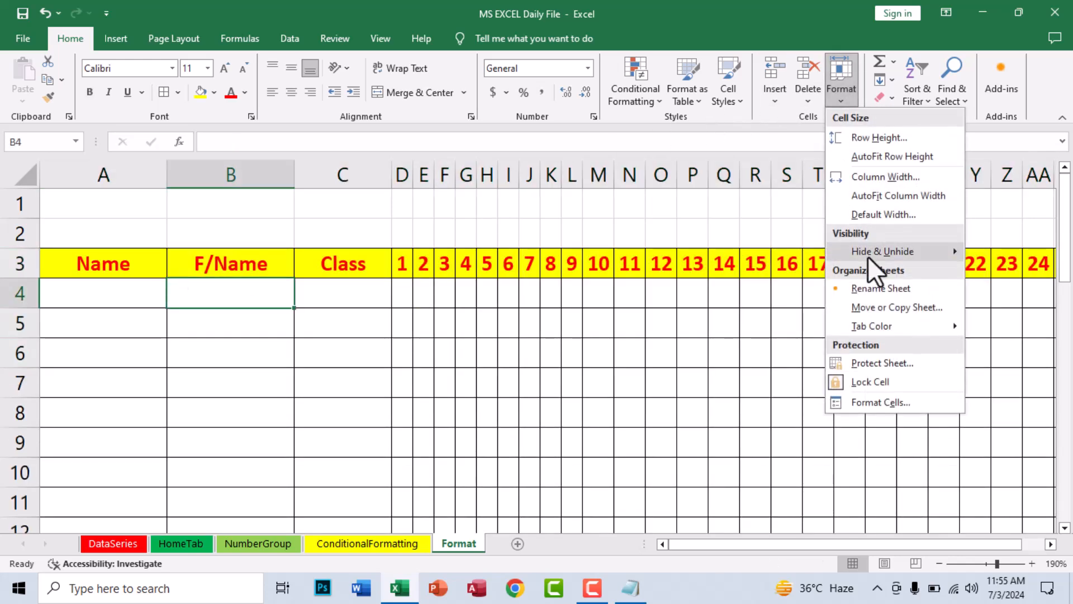
{"action": "mouse_move", "coordinate": [868, 253]}
{"action": "left_click", "coordinate": [755, 291]}
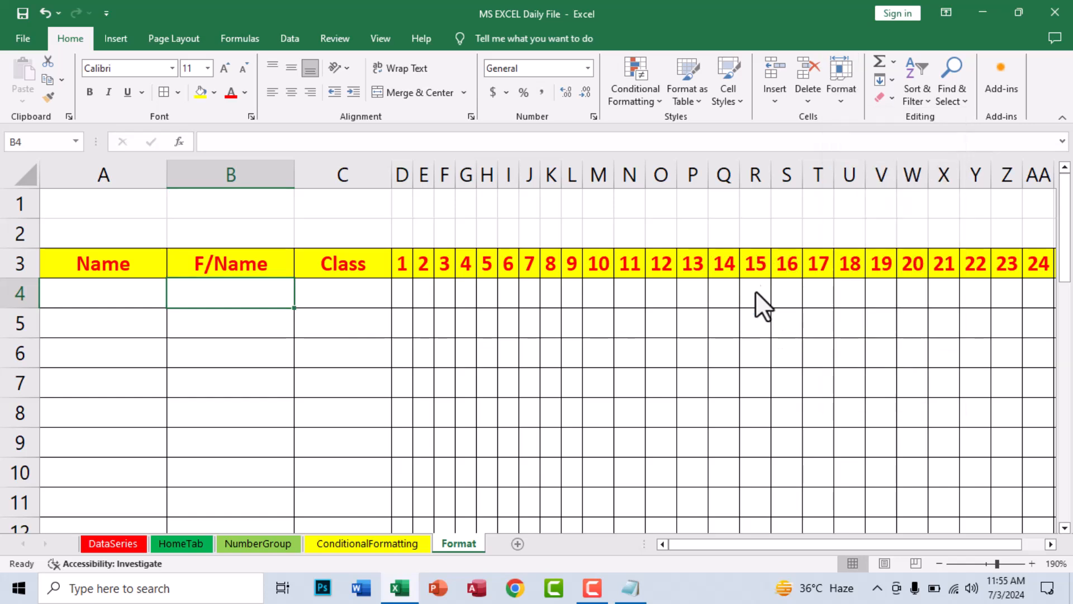
{"action": "left_click", "coordinate": [828, 93]}
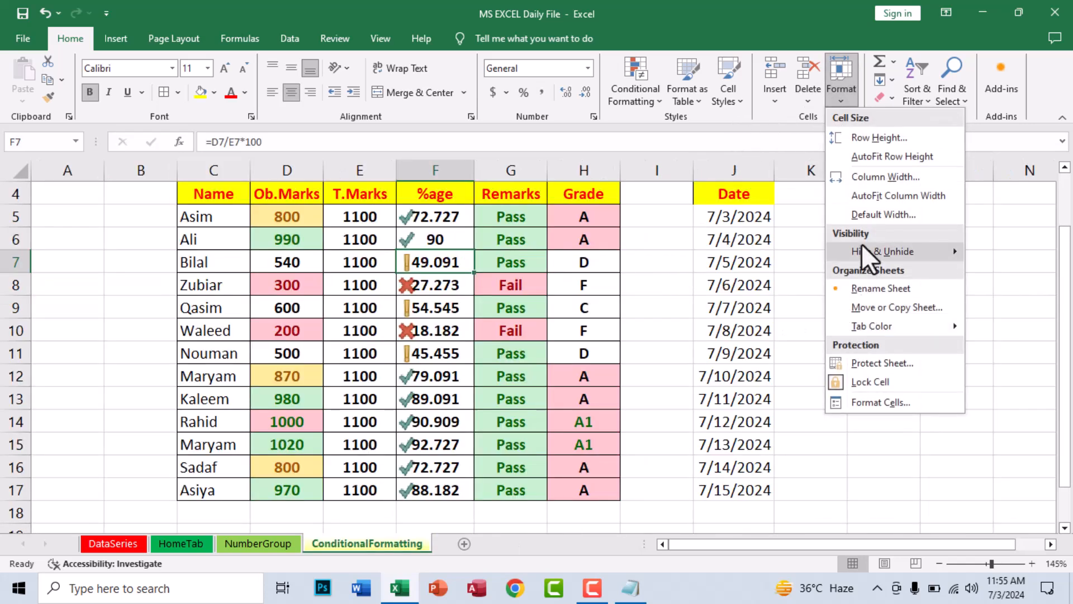
{"action": "mouse_move", "coordinate": [864, 251]}
{"action": "left_click", "coordinate": [765, 347]}
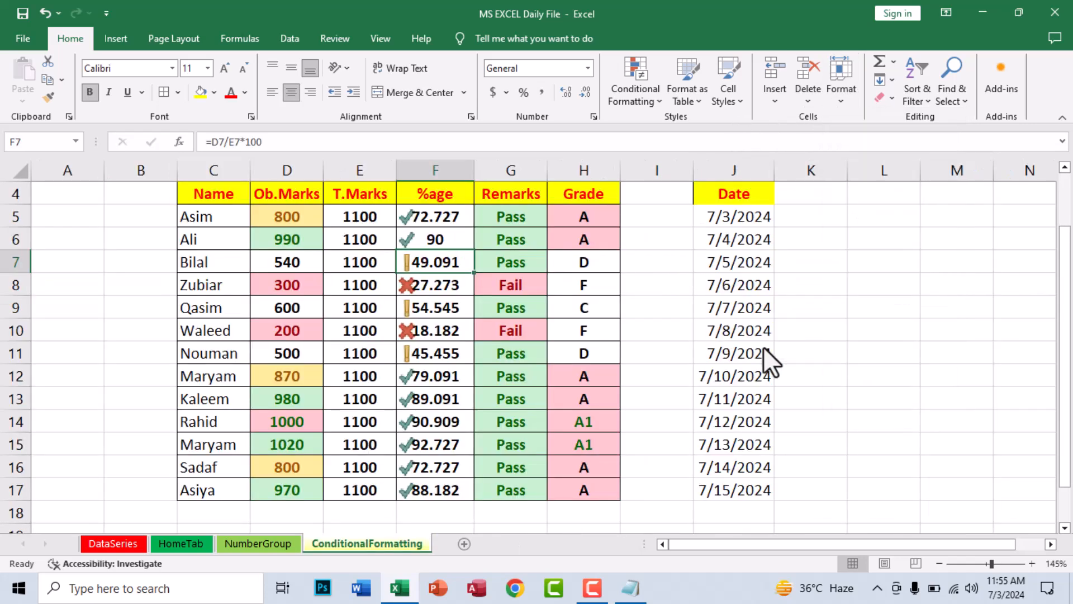
{"action": "left_click", "coordinate": [752, 234]}
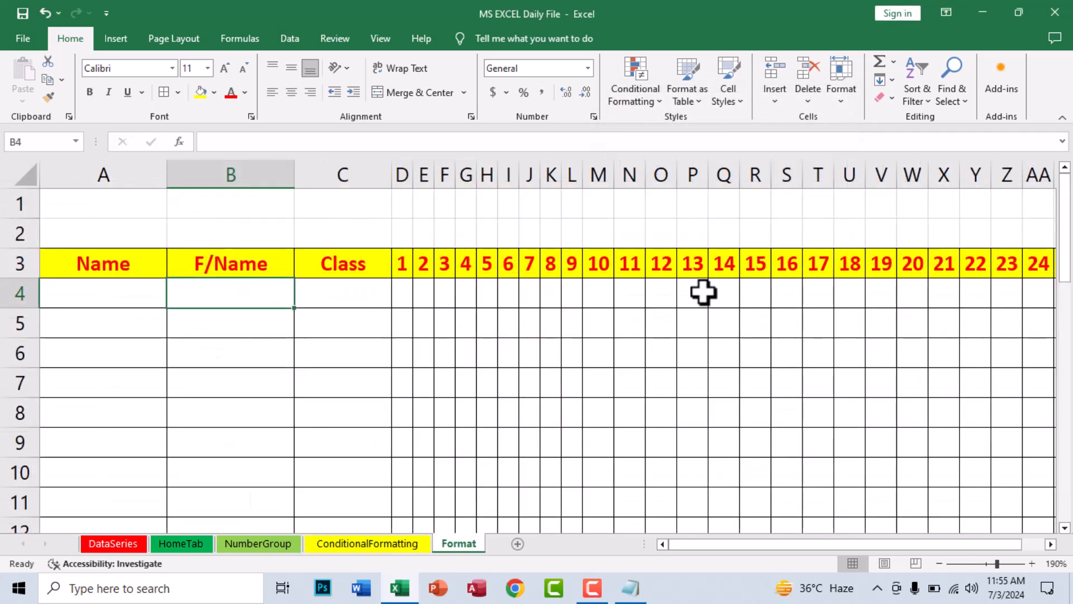
{"action": "left_click", "coordinate": [352, 284]}
{"action": "left_click", "coordinate": [841, 79]}
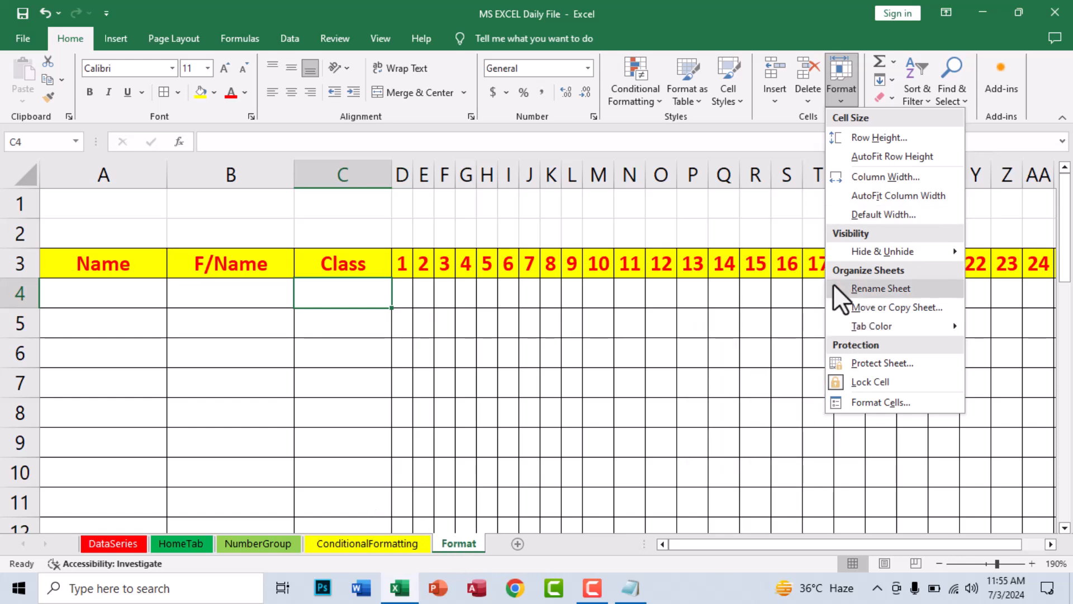
Change the Format tab's name to FormatSheet
{"action": "left_click", "coordinate": [856, 287]}
{"action": "left_click", "coordinate": [478, 538]}
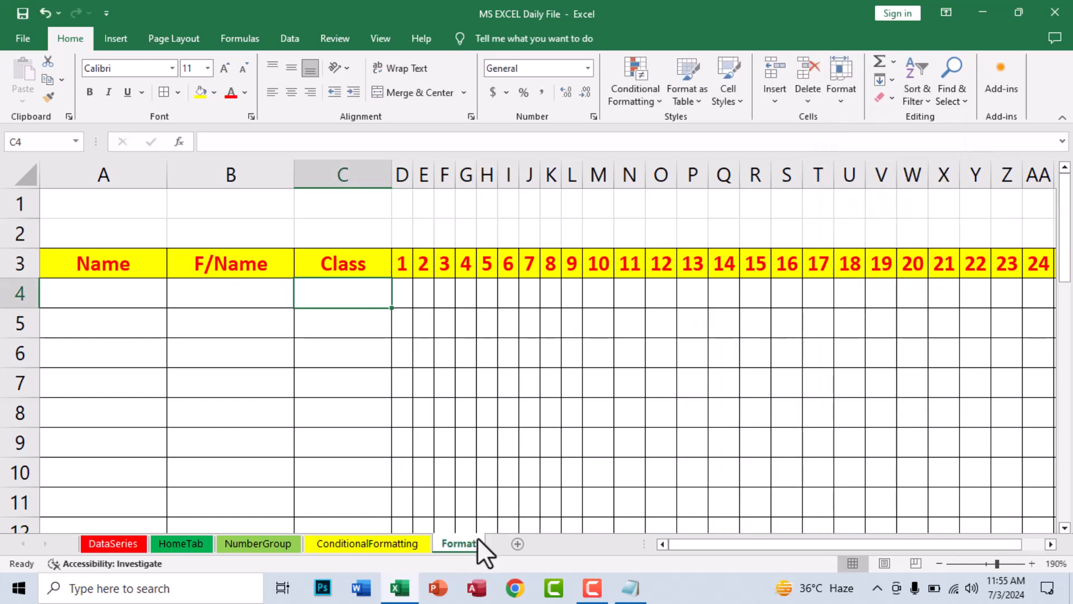
{"action": "left_click", "coordinate": [839, 89]}
{"action": "left_click", "coordinate": [855, 288]}
{"action": "type", "text": "Fora"}
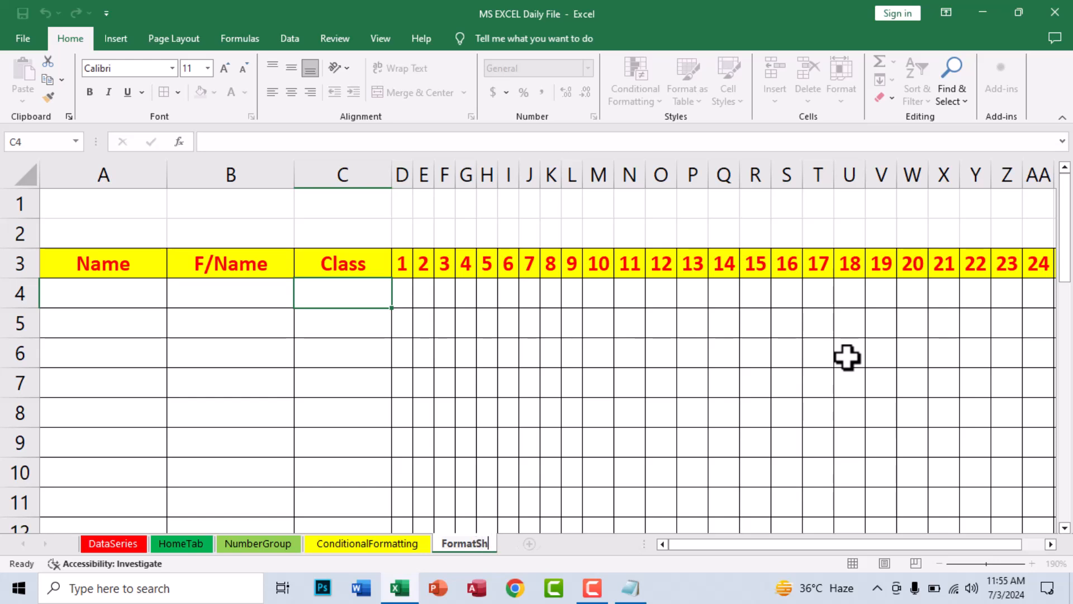
{"action": "key", "text": "Return"}
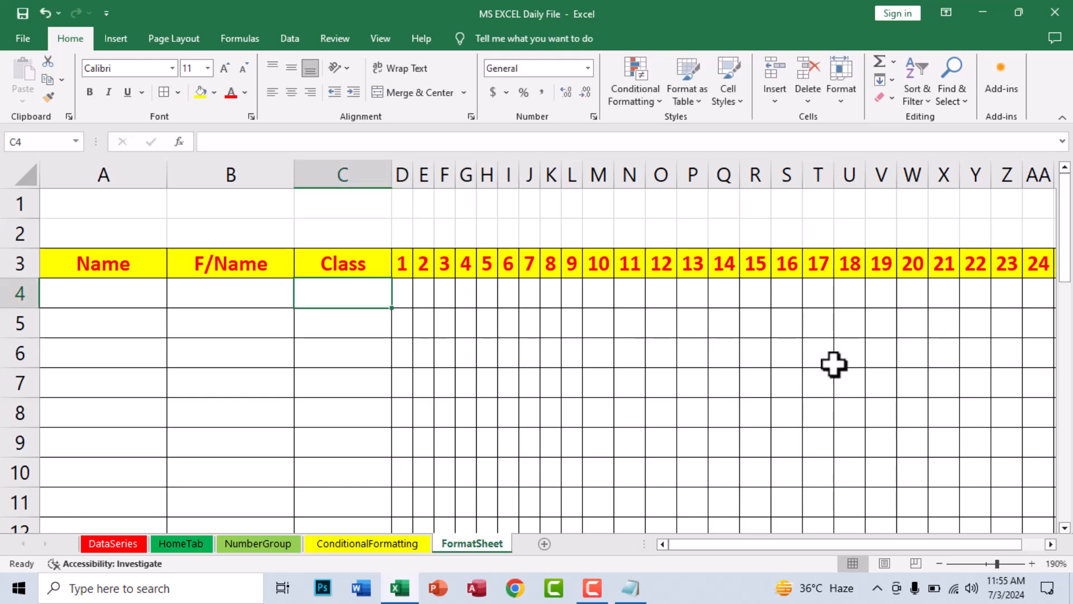
Move FormatSheet before DataSeries so it becomes the first tab
{"action": "left_click", "coordinate": [842, 91]}
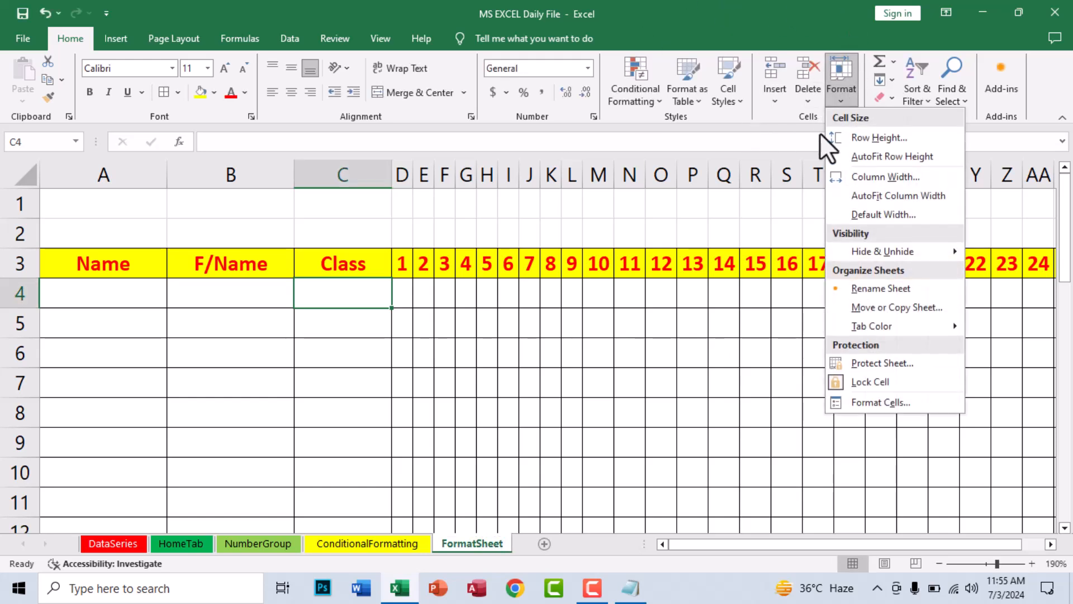
{"action": "left_click", "coordinate": [895, 313]}
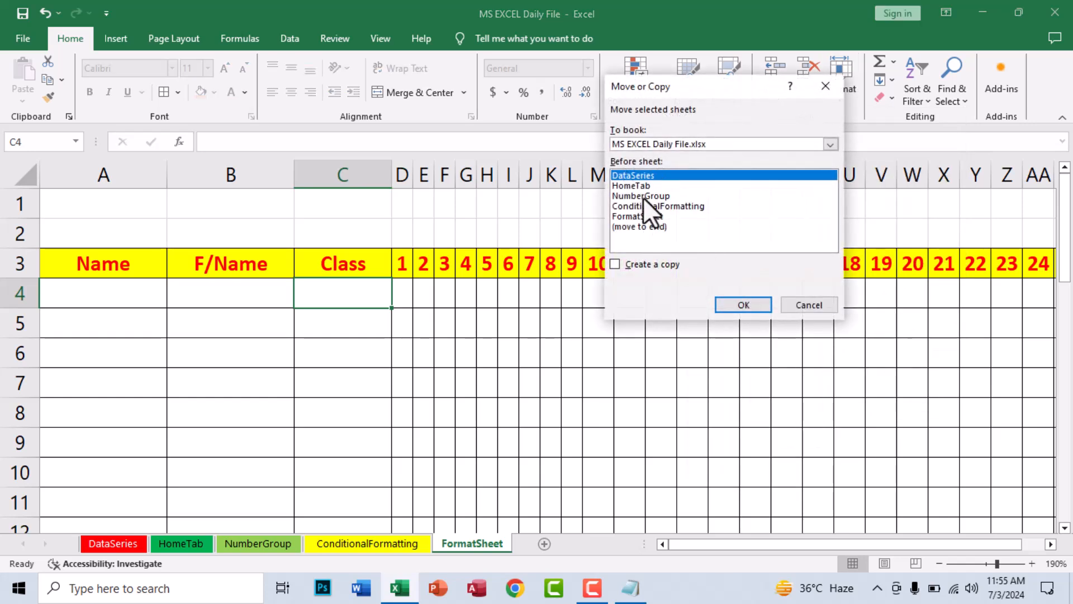
{"action": "left_click", "coordinate": [640, 226]}
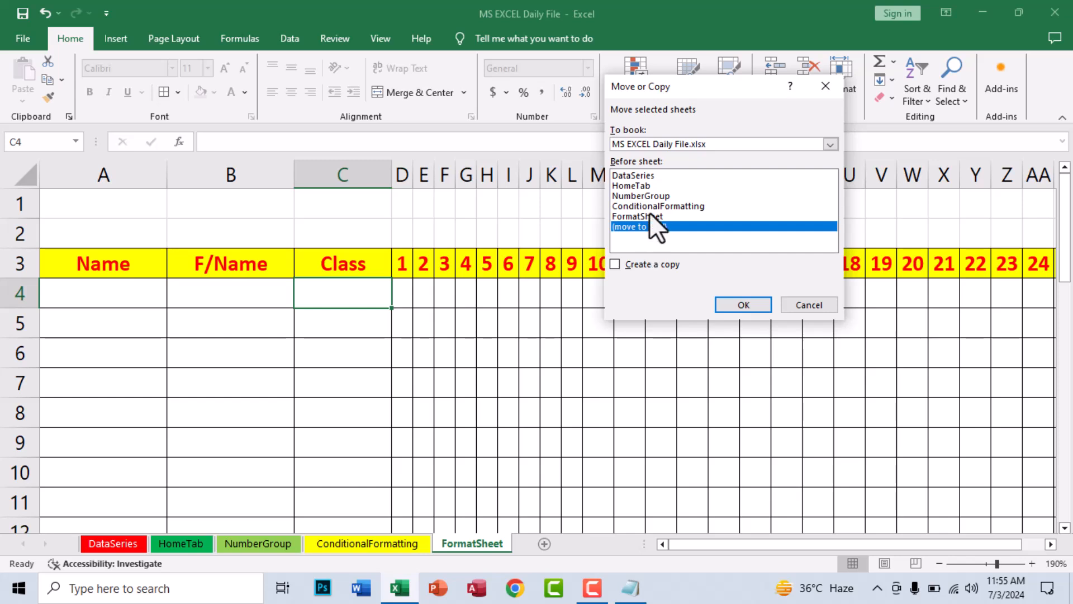
{"action": "left_click", "coordinate": [633, 182]}
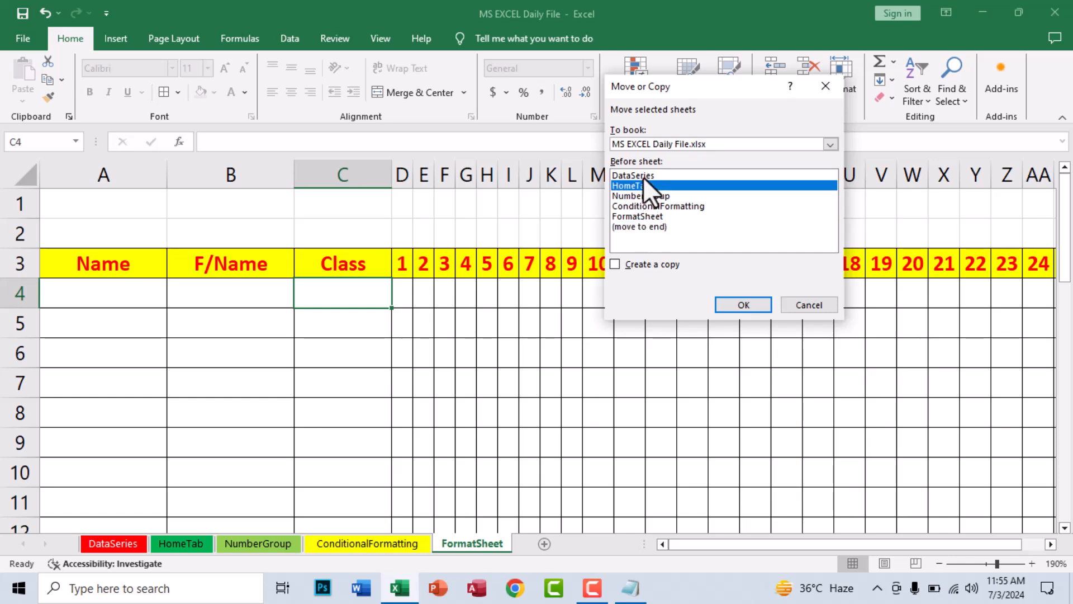
{"action": "left_click", "coordinate": [642, 176]}
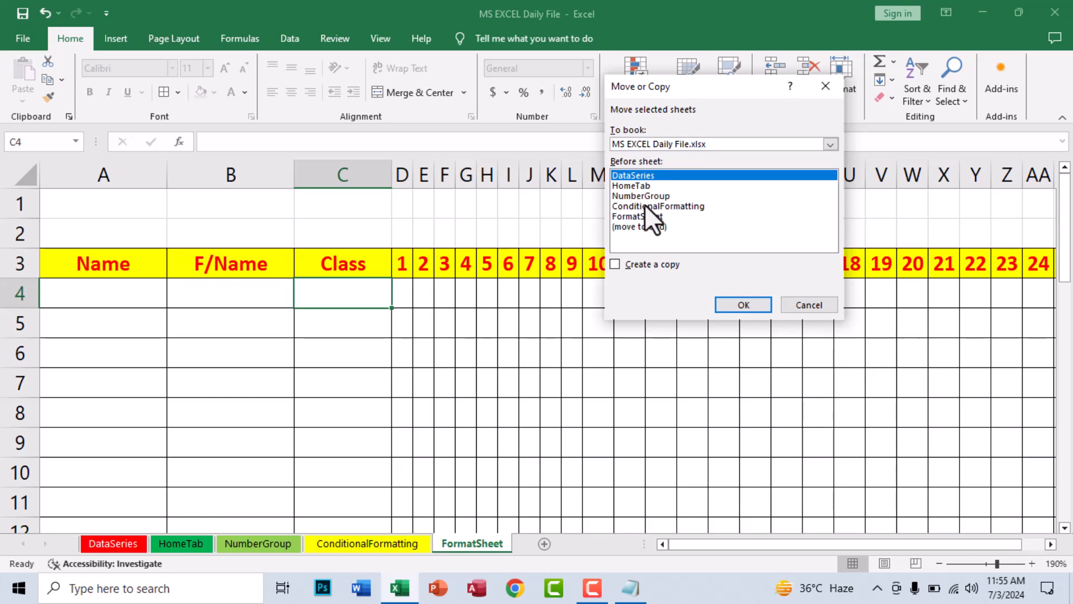
{"action": "left_click", "coordinate": [751, 306]}
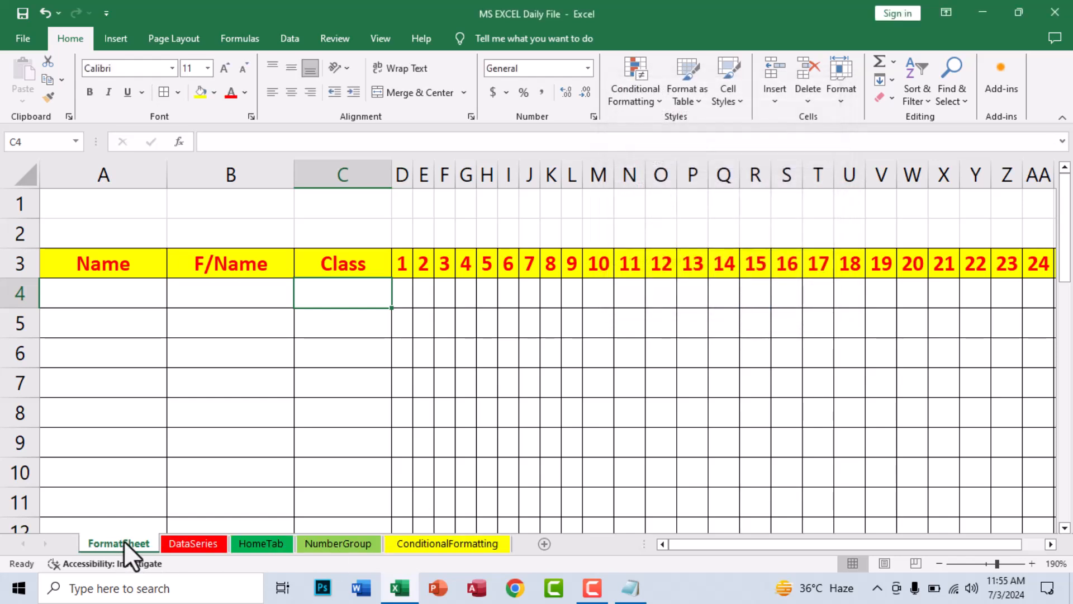
Move FormatSheet to the end of the workbook
{"action": "left_click", "coordinate": [841, 98]}
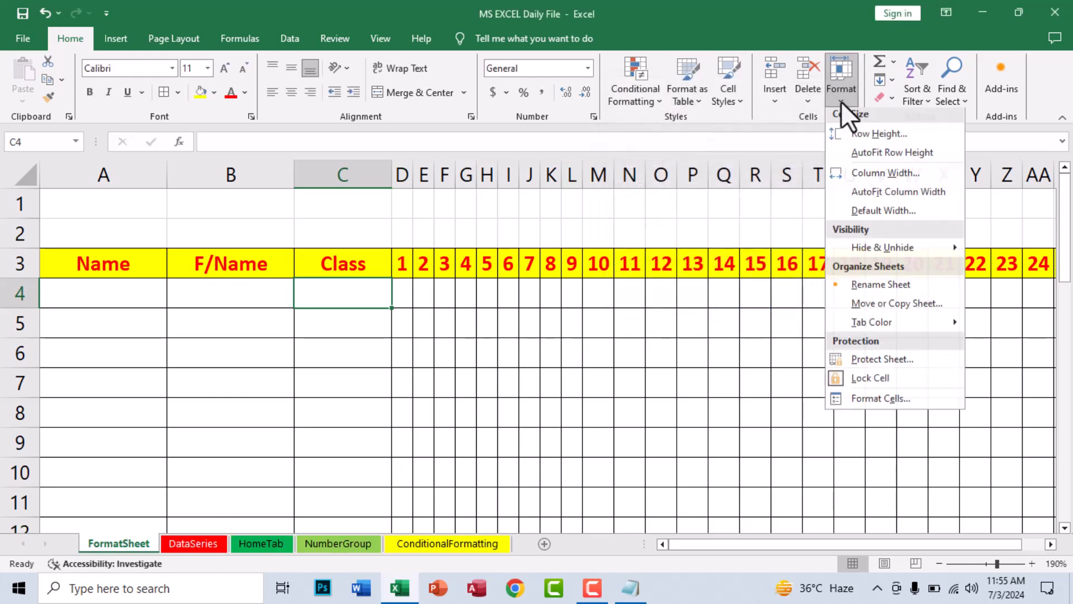
{"action": "left_click", "coordinate": [873, 304]}
{"action": "left_click", "coordinate": [660, 227]}
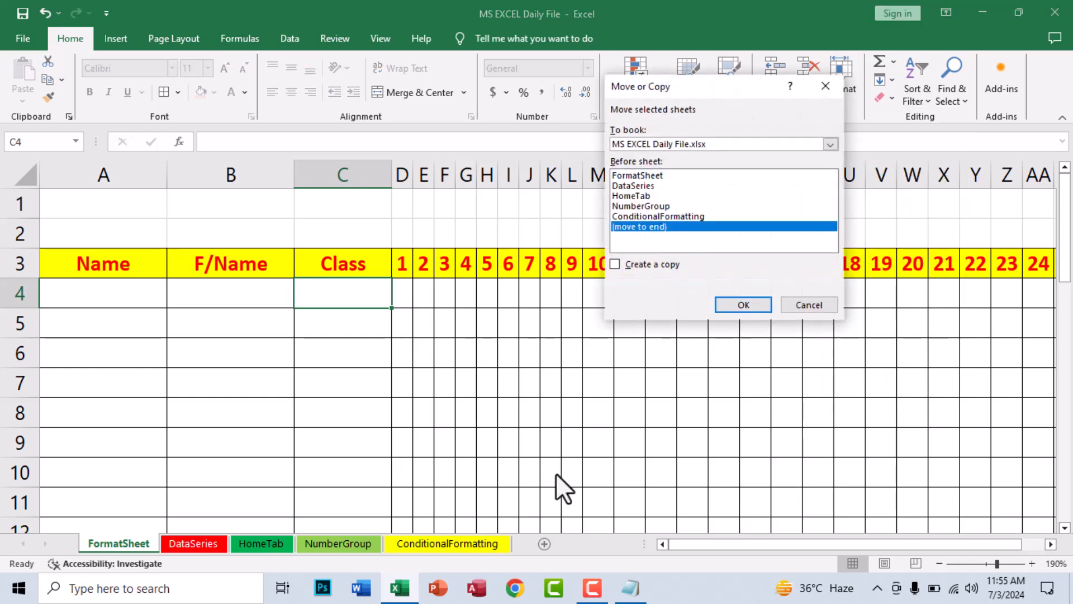
{"action": "left_click", "coordinate": [751, 305]}
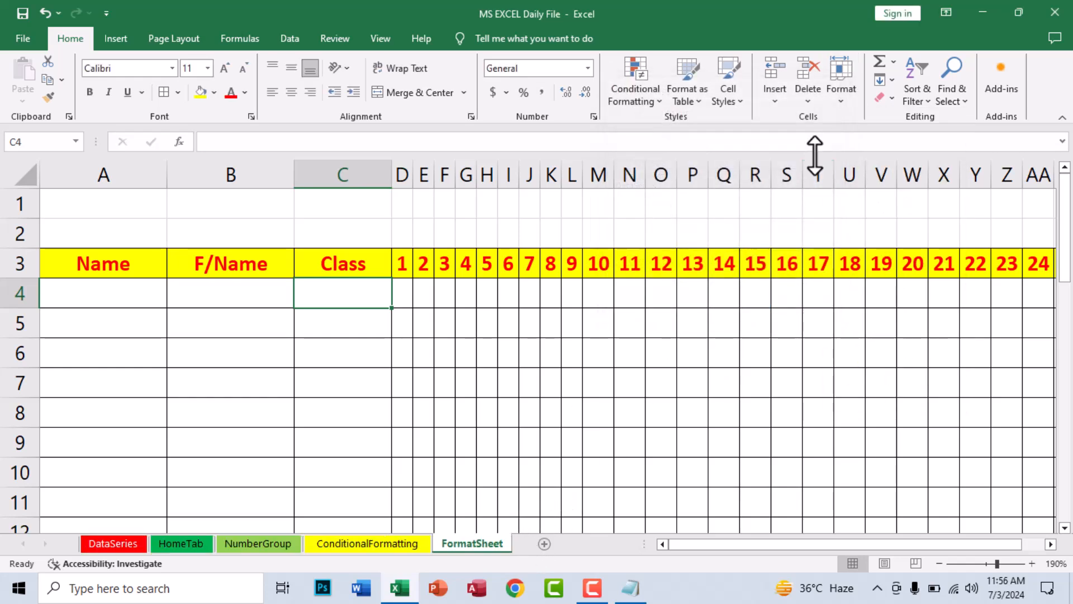
Create a copy of FormatSheet, producing FormatSheet (2)
{"action": "left_click", "coordinate": [841, 93]}
{"action": "left_click", "coordinate": [858, 307]}
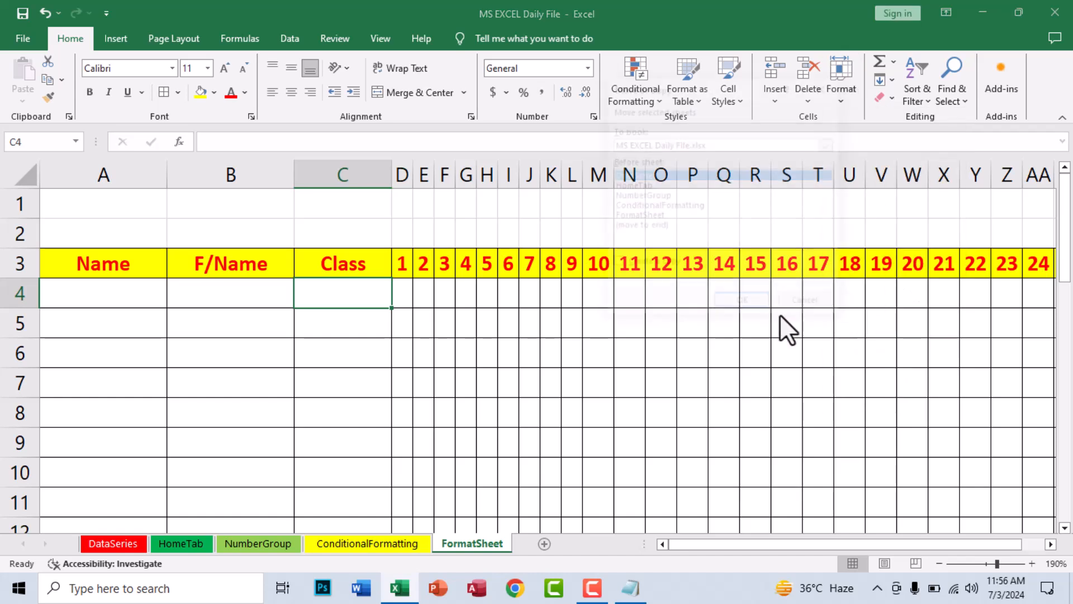
{"action": "left_click", "coordinate": [652, 266]}
{"action": "left_click", "coordinate": [643, 217]}
{"action": "left_click", "coordinate": [735, 305]}
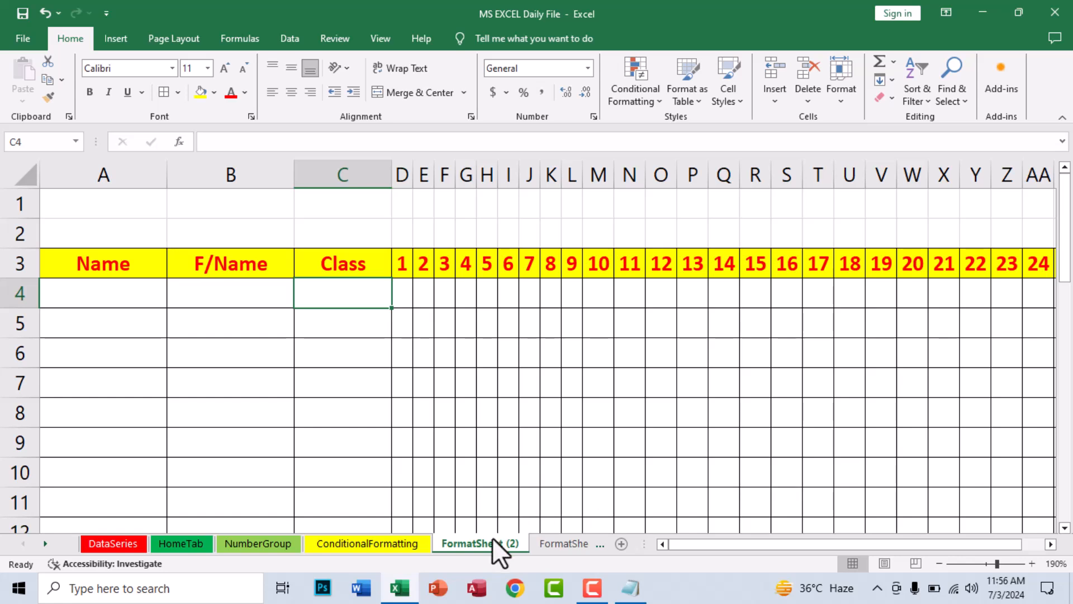
Delete the FormatSheet (2) copy
{"action": "right_click", "coordinate": [492, 540]}
{"action": "left_click", "coordinate": [534, 373]}
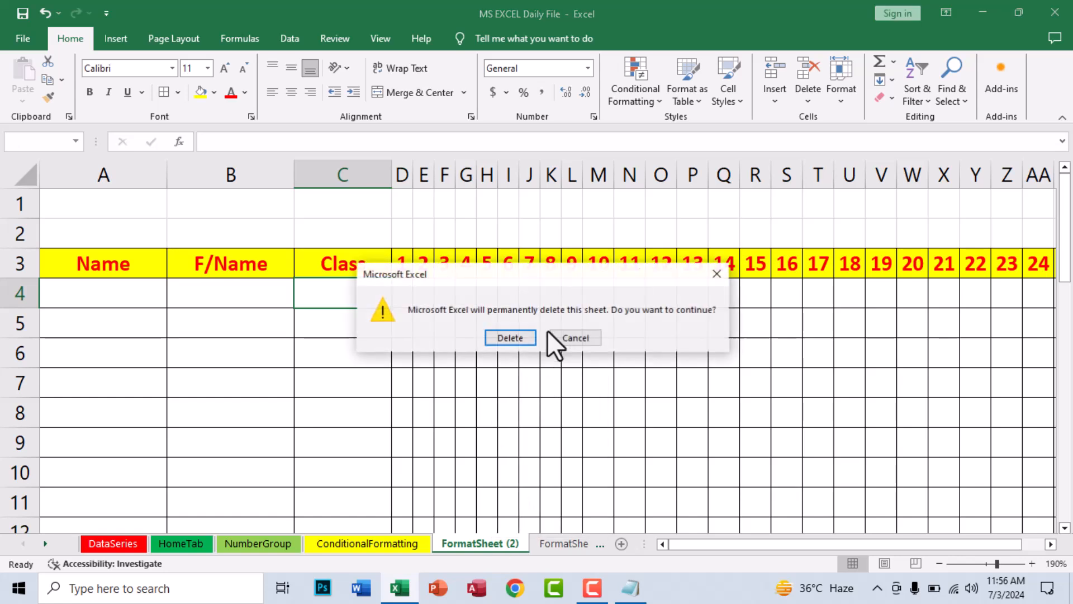
{"action": "left_click", "coordinate": [524, 334]}
{"action": "left_click", "coordinate": [611, 289]}
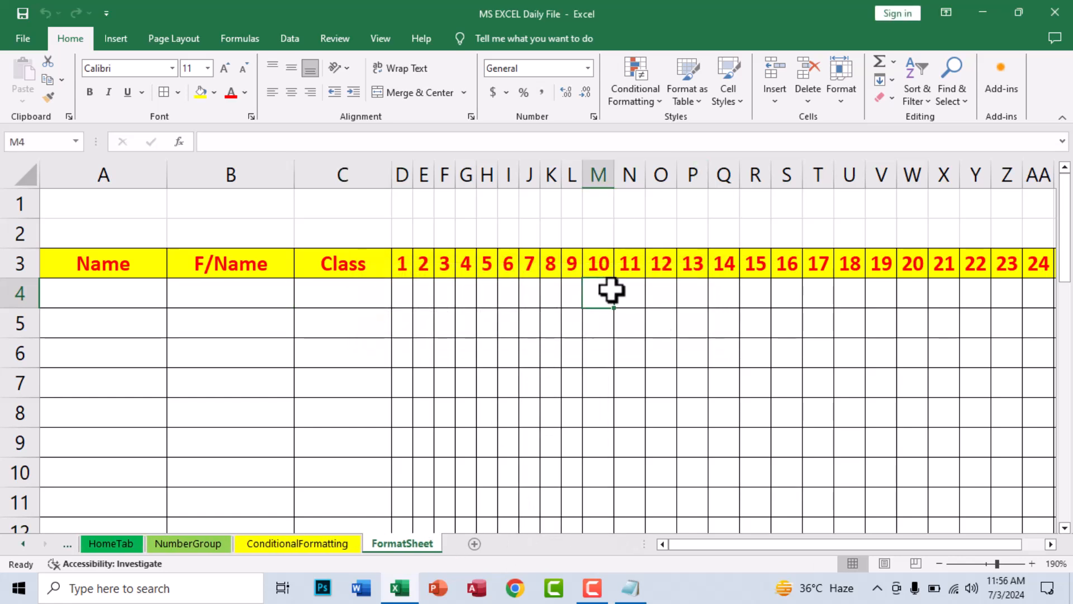
Colour the FormatSheet tab red, then switch to ConditionalFormatting and back to FormatSheet
{"action": "left_click", "coordinate": [841, 84]}
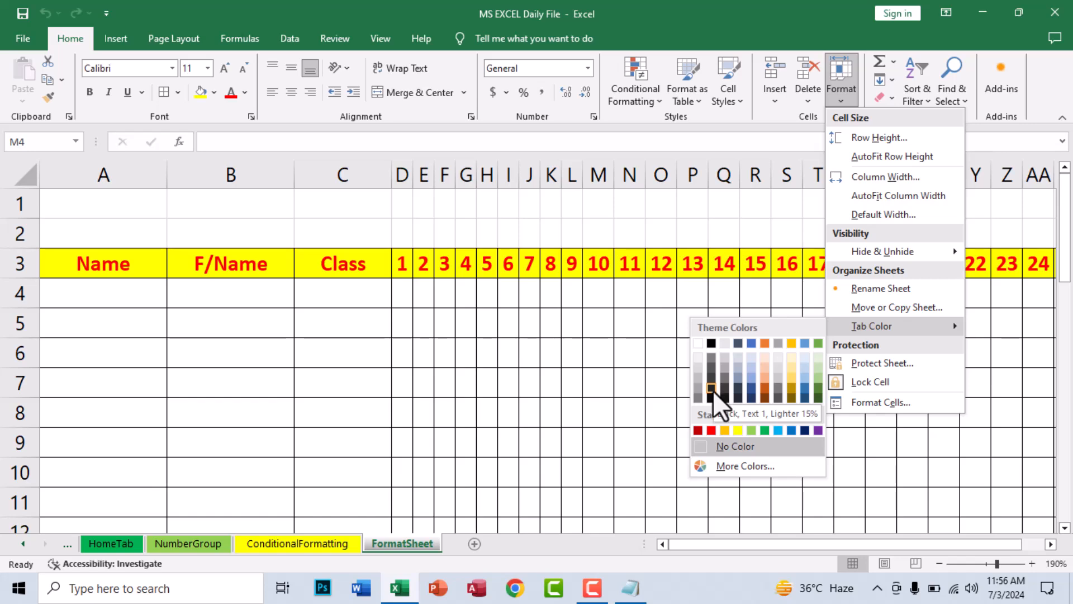
{"action": "left_click", "coordinate": [710, 430]}
{"action": "left_click", "coordinate": [488, 422]}
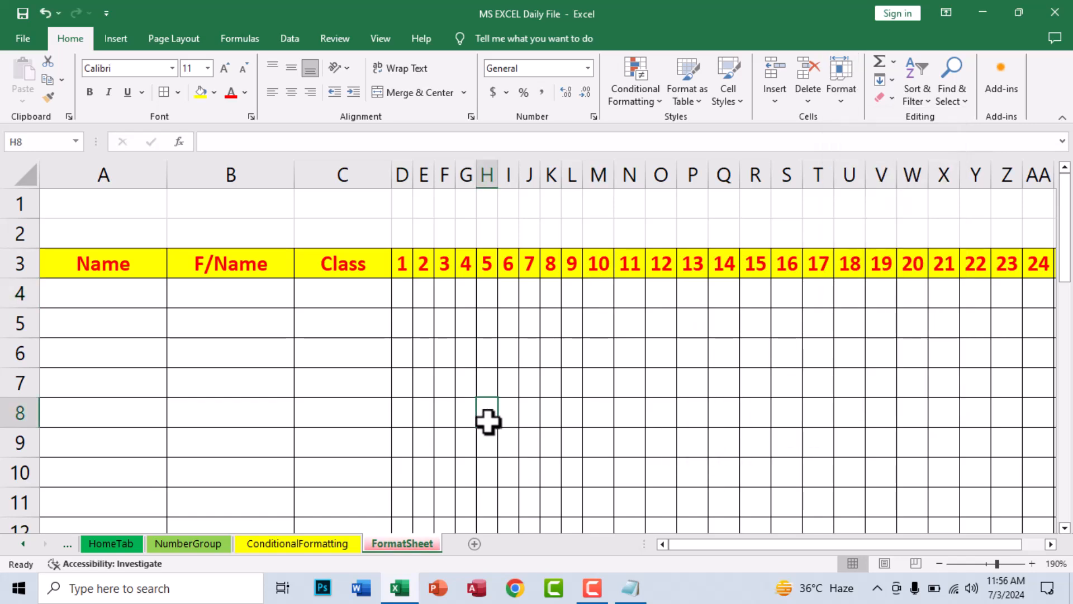
{"action": "left_click", "coordinate": [331, 537]}
{"action": "left_click", "coordinate": [399, 549]}
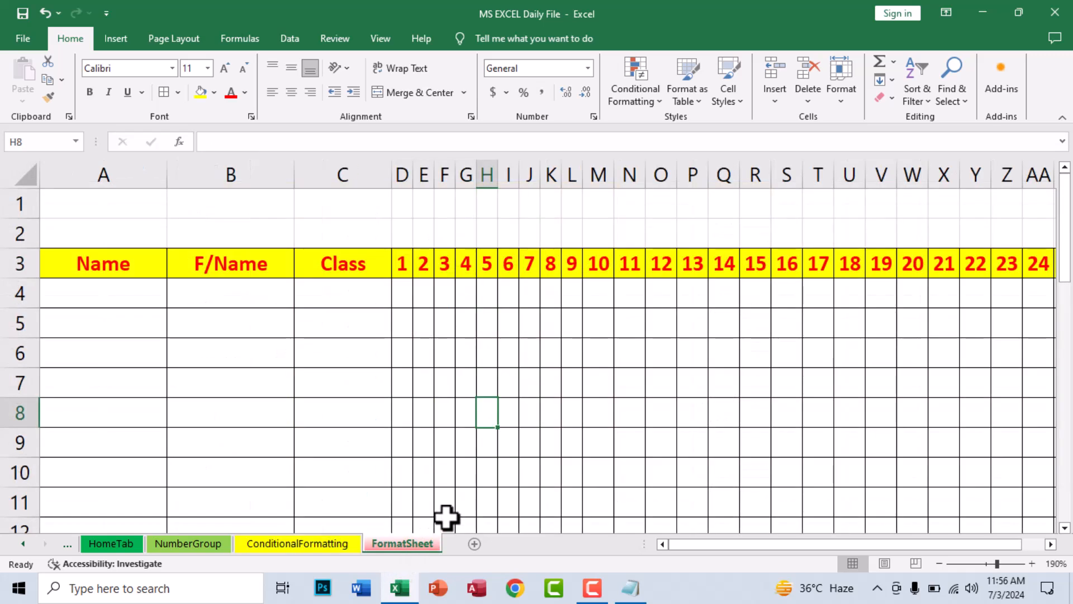
{"action": "left_click", "coordinate": [515, 349]}
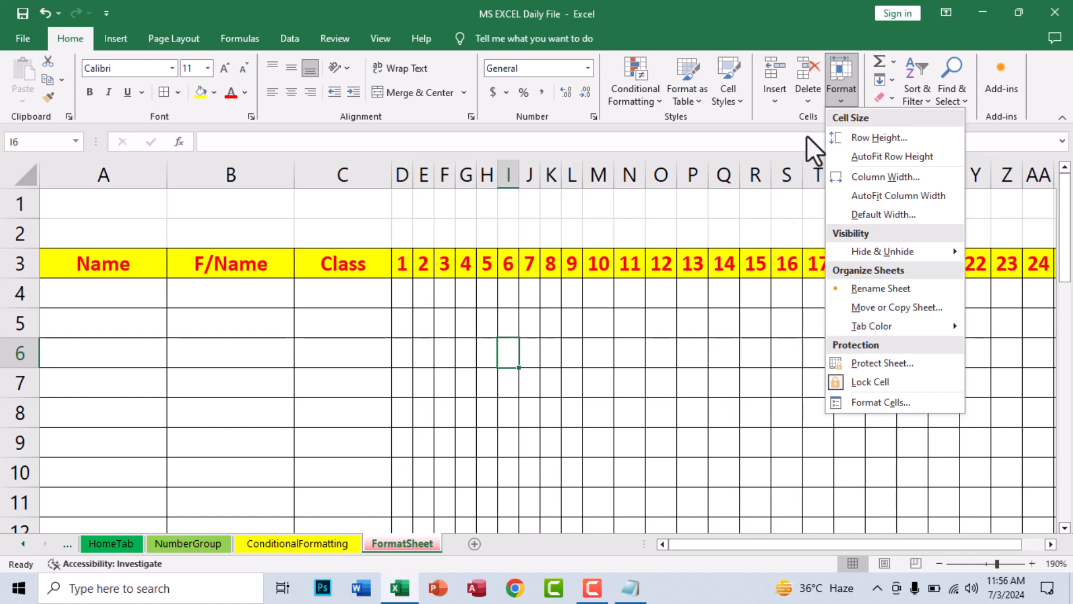
Protect FormatSheet with a password, entering it and confirming it
{"action": "left_click", "coordinate": [474, 325]}
{"action": "left_click", "coordinate": [842, 92]}
{"action": "left_click", "coordinate": [890, 364]}
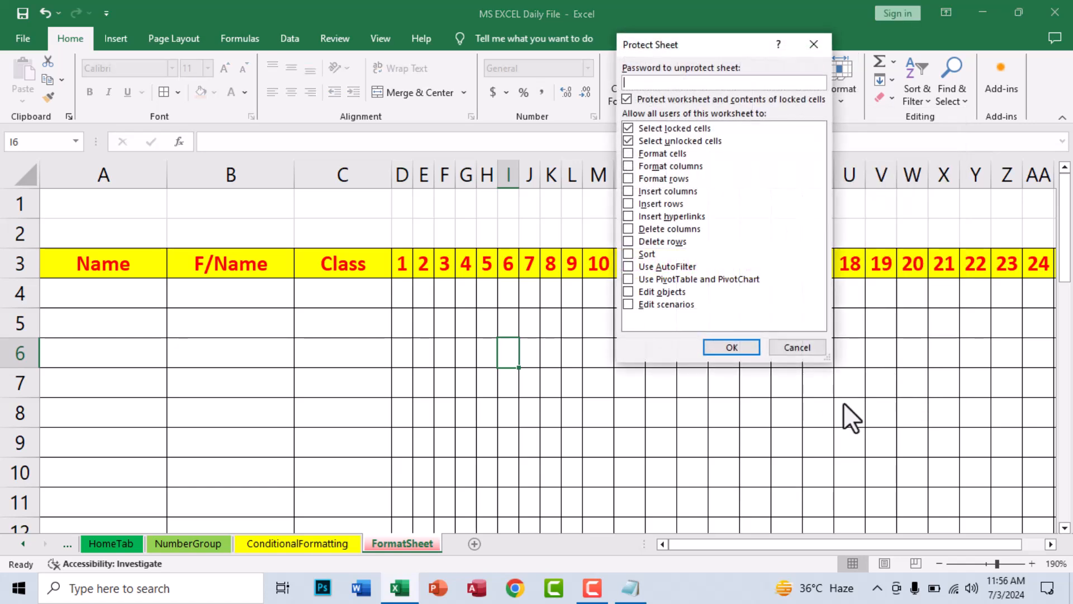
{"action": "key", "text": "Return"}
{"action": "type", "text": "1234"}
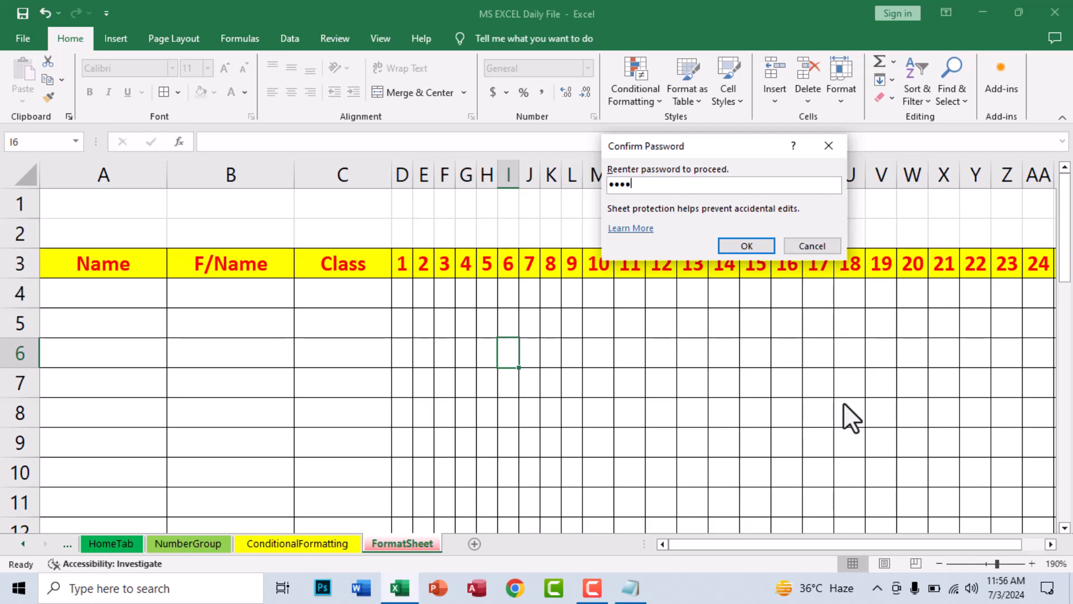
{"action": "key", "text": "Return"}
{"action": "key", "text": "Return"}
{"action": "key", "text": "Return"}
{"action": "type", "text": "1234"}
{"action": "key", "text": "Return"}
Try editing cells such as C6 and dismiss each protected-sheet warning
{"action": "double_click", "coordinate": [530, 330]}
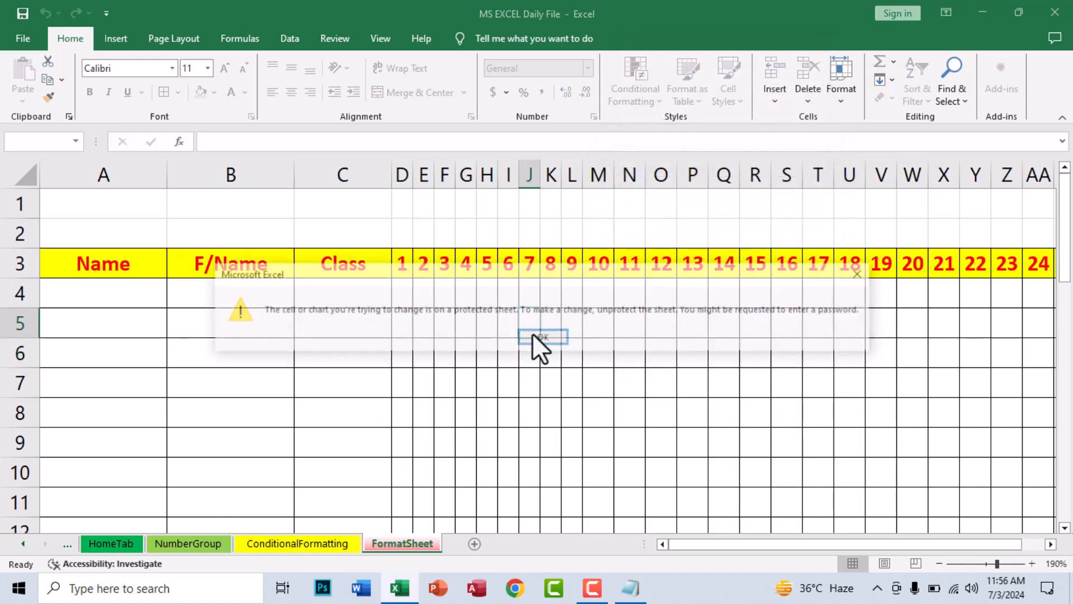
{"action": "left_click", "coordinate": [536, 338]}
{"action": "double_click", "coordinate": [341, 360]}
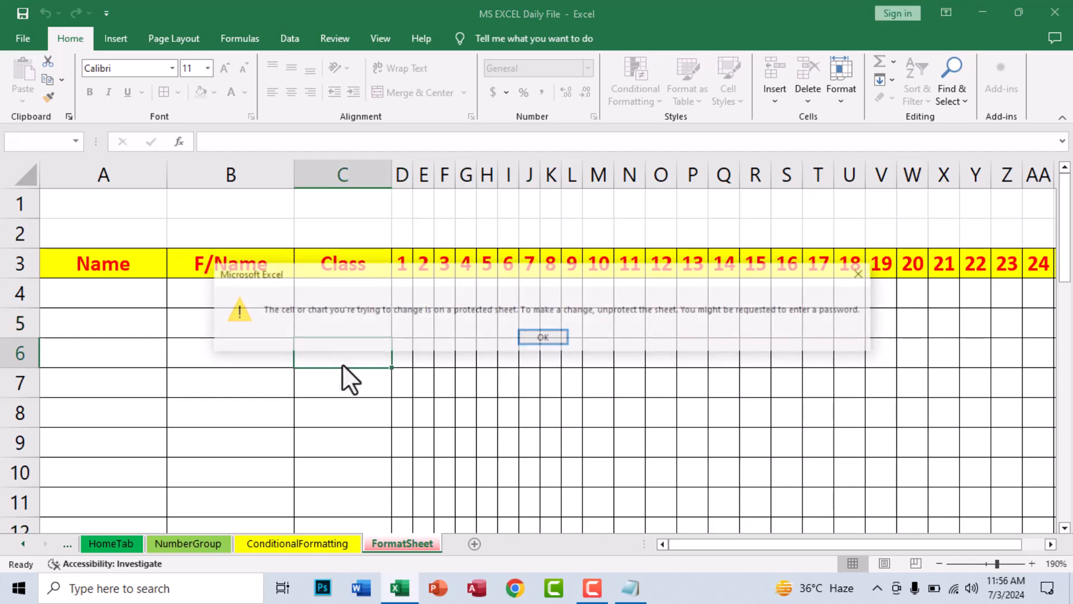
{"action": "left_click", "coordinate": [531, 338]}
{"action": "key", "text": "a"}
{"action": "left_click", "coordinate": [525, 338]}
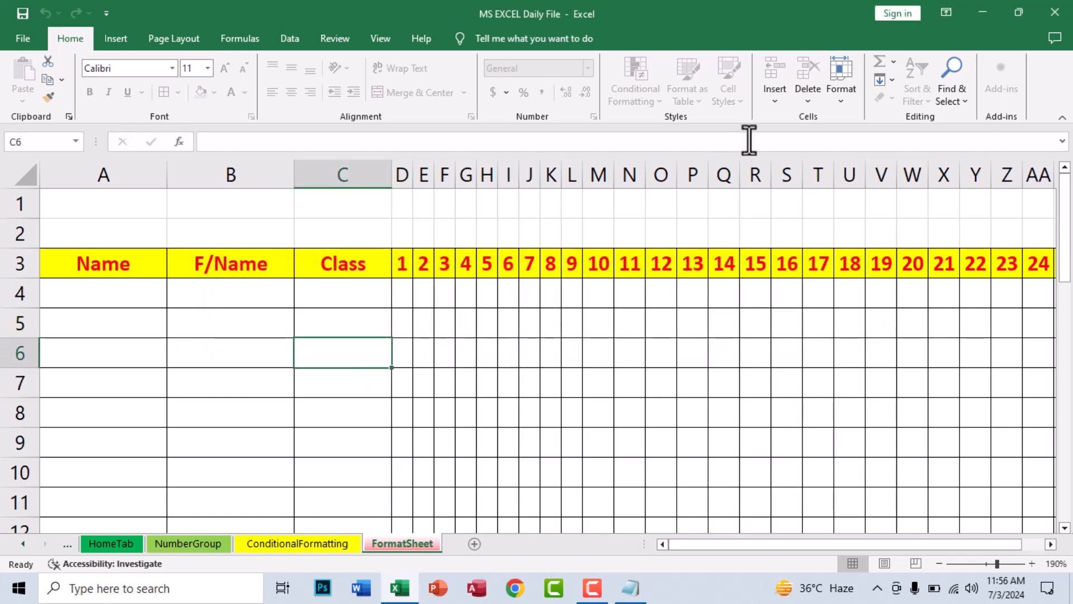
Unprotect FormatSheet by entering its password
{"action": "left_click", "coordinate": [838, 99]}
{"action": "left_click", "coordinate": [868, 364]}
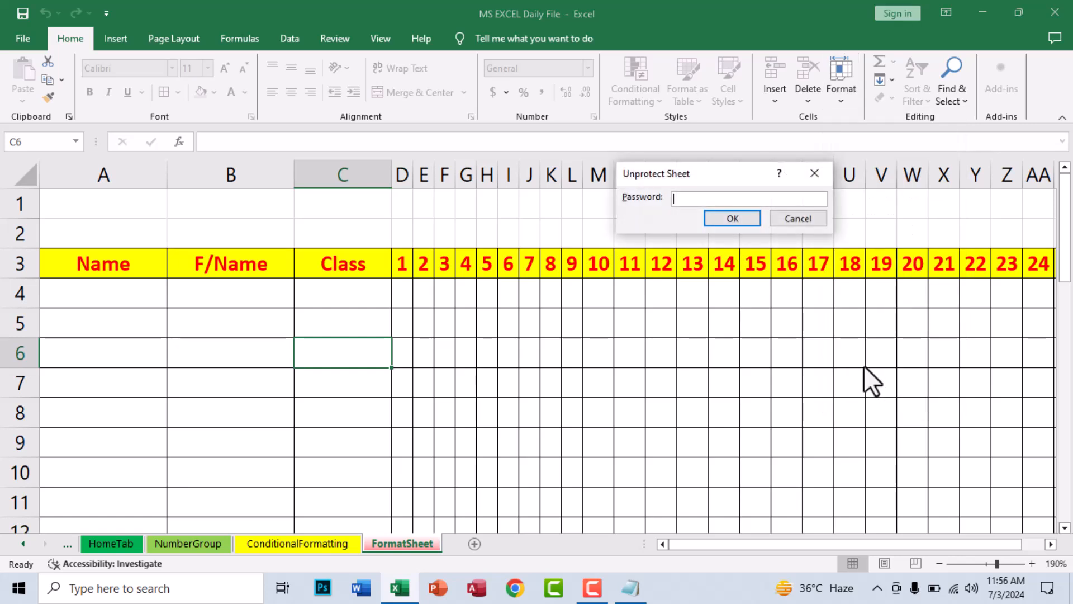
{"action": "key", "text": "Return"}
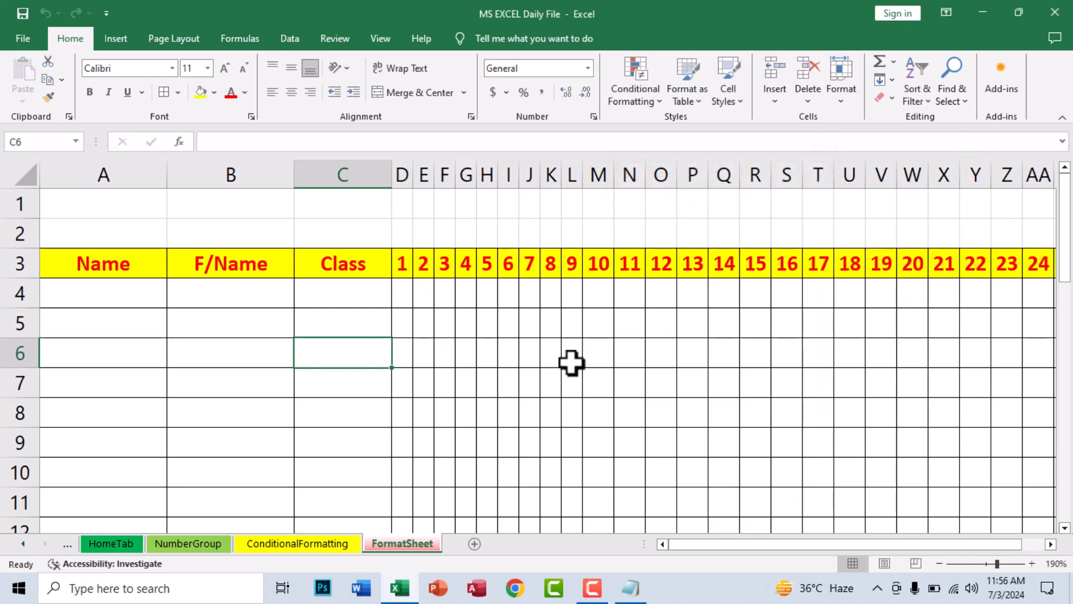
Enter test text 'vfsf\' in J6, then look over the Format options without changes
{"action": "left_click", "coordinate": [537, 352]}
{"action": "type", "text": "vfsf"}
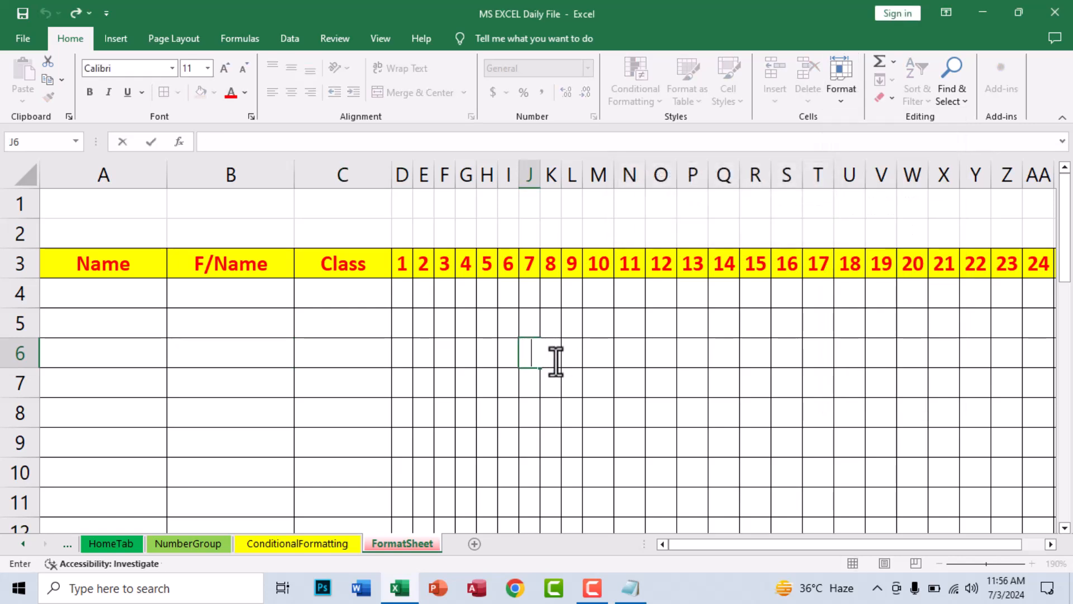
{"action": "type", "text": "\\"}
{"action": "key", "text": "Return"}
{"action": "key", "text": "Up"}
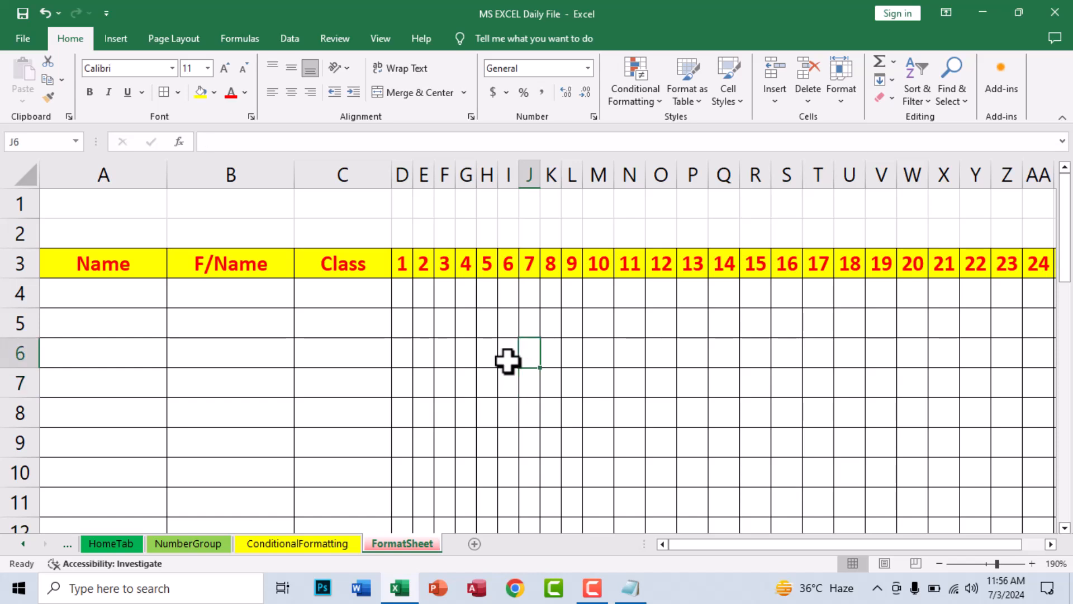
{"action": "left_click", "coordinate": [343, 330]}
{"action": "left_click", "coordinate": [841, 95]}
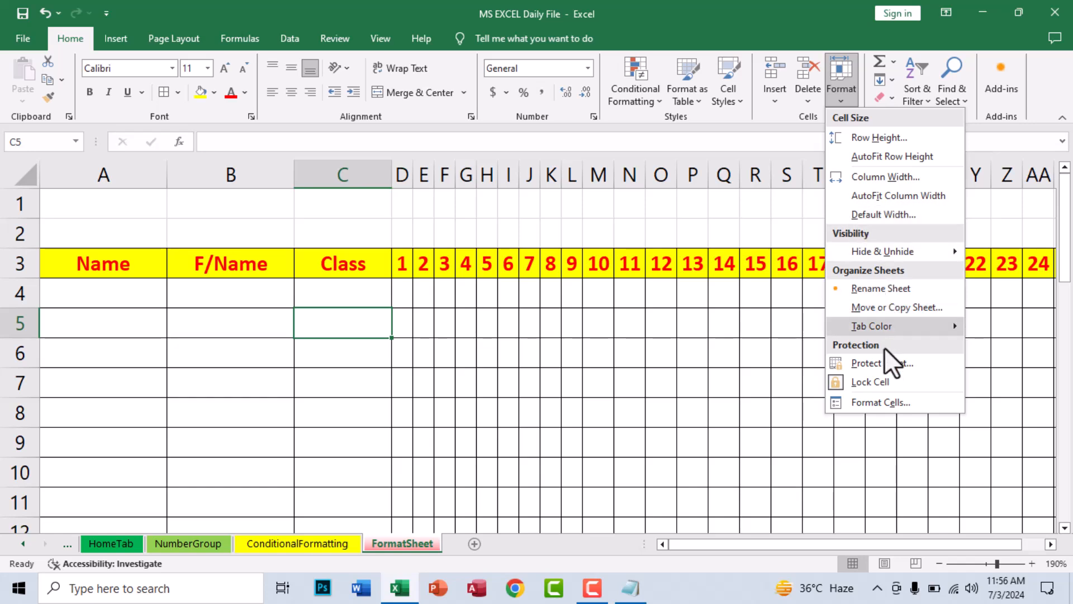
{"action": "left_click", "coordinate": [892, 381]}
Select the whole sheet and unlock every cell with Format > Lock Cell
{"action": "scroll", "coordinate": [272, 299], "scroll_direction": "down", "scroll_amount": 5, "text": "ctrl"}
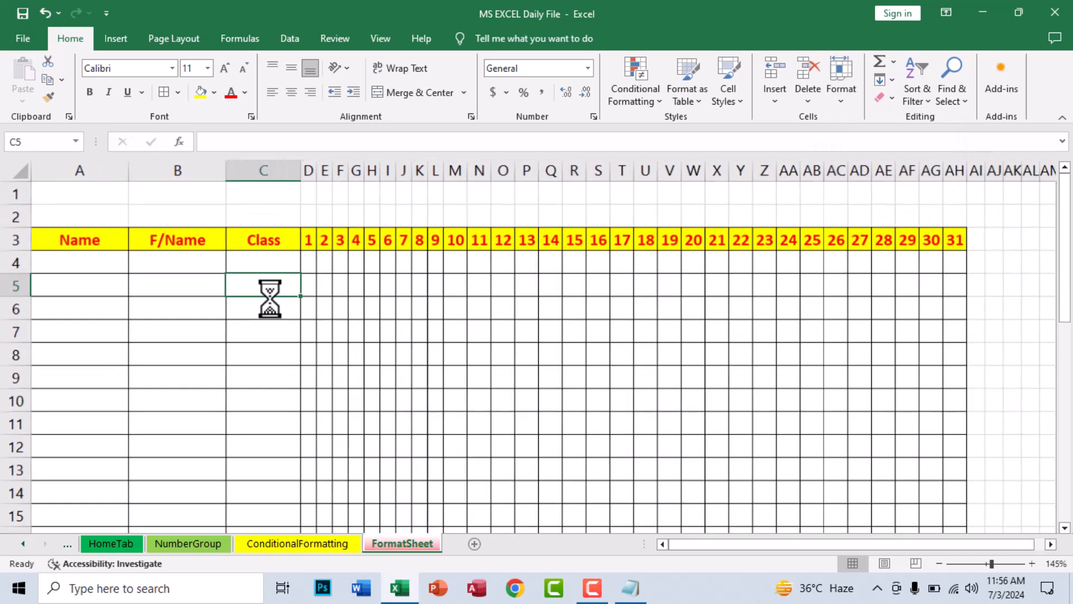
{"action": "left_click_drag", "start_coordinate": [67, 223], "coordinate": [764, 470]}
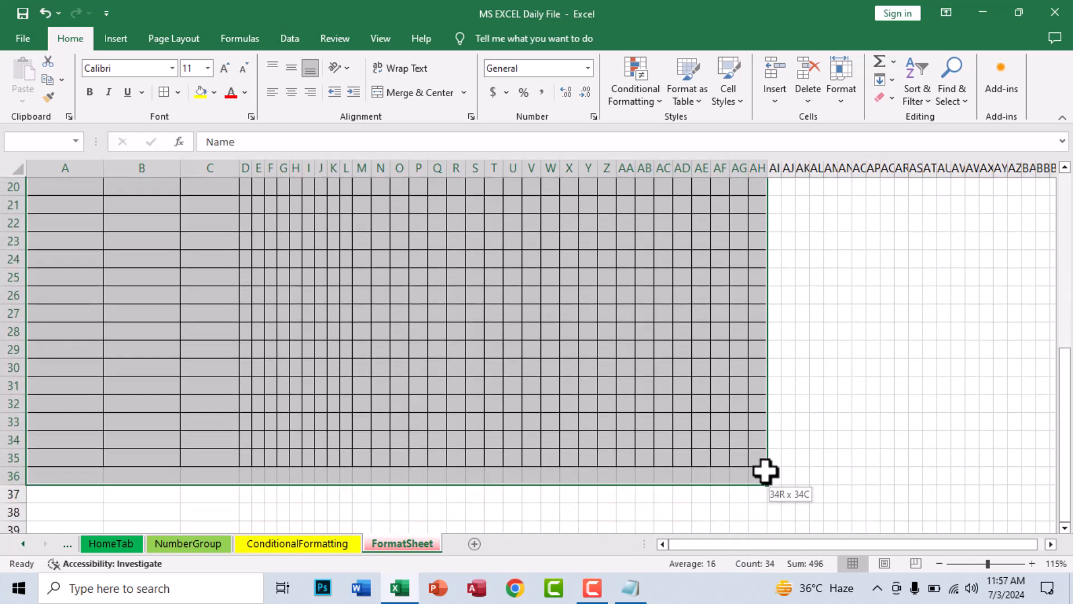
{"action": "left_click", "coordinate": [23, 169]}
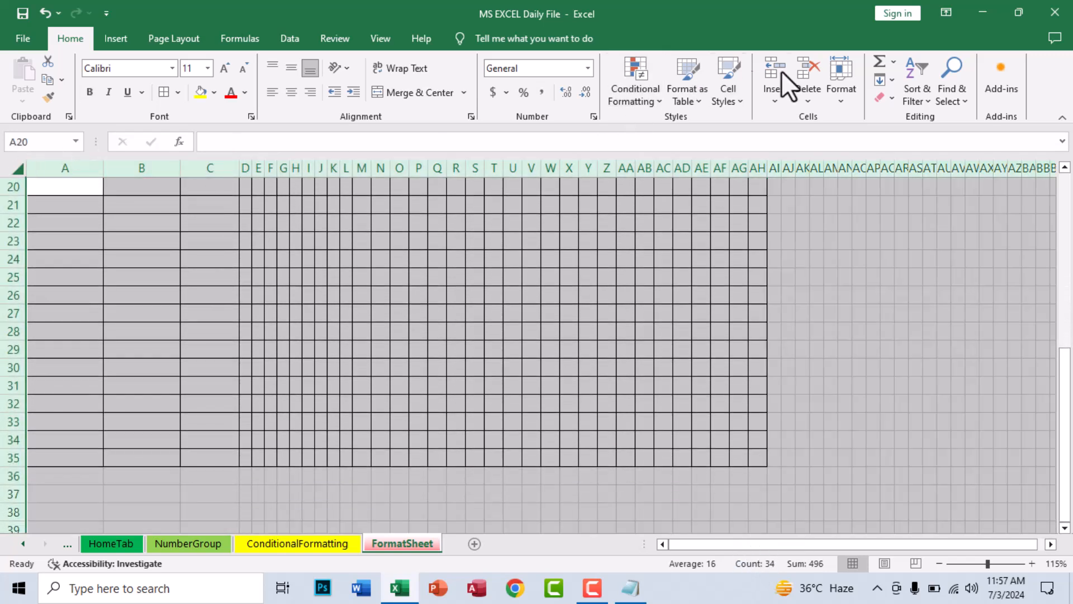
{"action": "left_click", "coordinate": [838, 83]}
{"action": "left_click", "coordinate": [867, 381]}
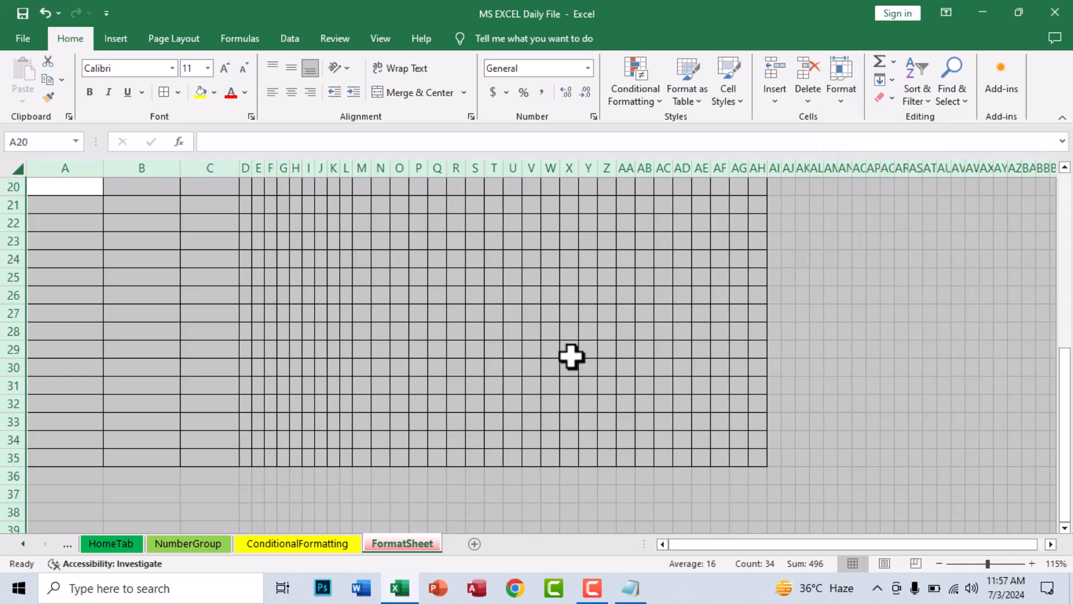
Select the attendance table A3:AH35 and mark it locked with Format > Lock Cell
{"action": "scroll", "coordinate": [244, 293], "scroll_direction": "up", "scroll_amount": 3}
{"action": "scroll", "coordinate": [244, 293], "scroll_direction": "up", "scroll_amount": 3}
{"action": "left_click_drag", "start_coordinate": [79, 223], "coordinate": [759, 496]}
{"action": "left_click", "coordinate": [846, 95]}
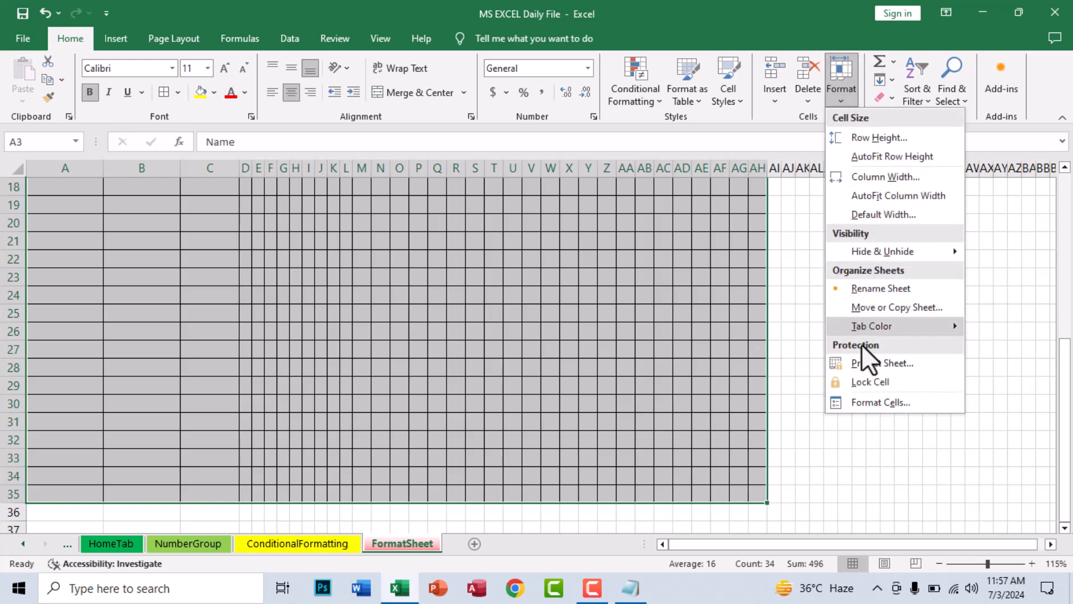
{"action": "left_click", "coordinate": [867, 383]}
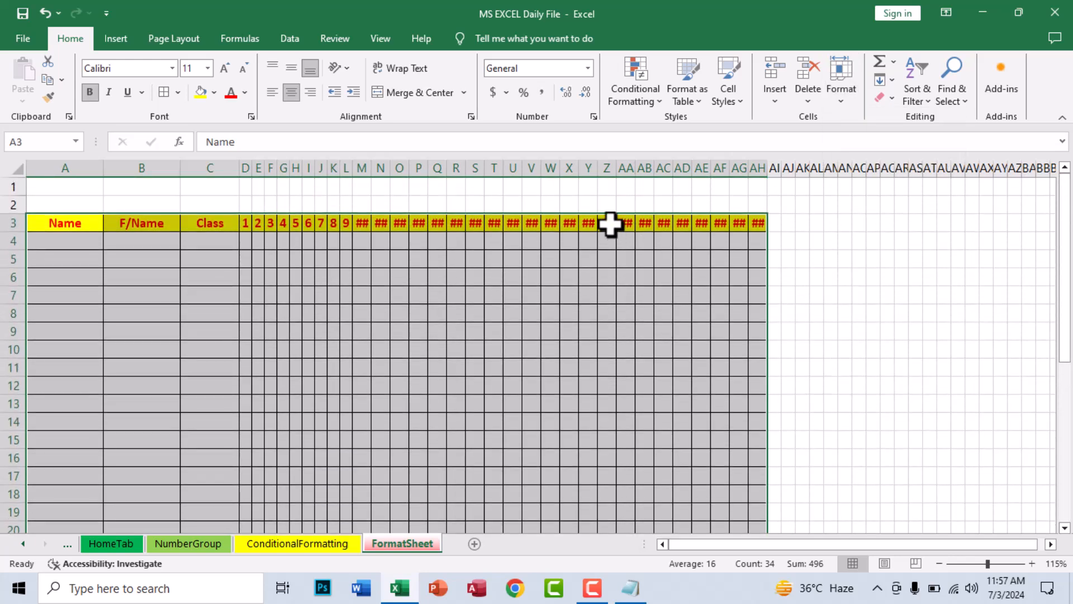
{"action": "left_click", "coordinate": [640, 295]}
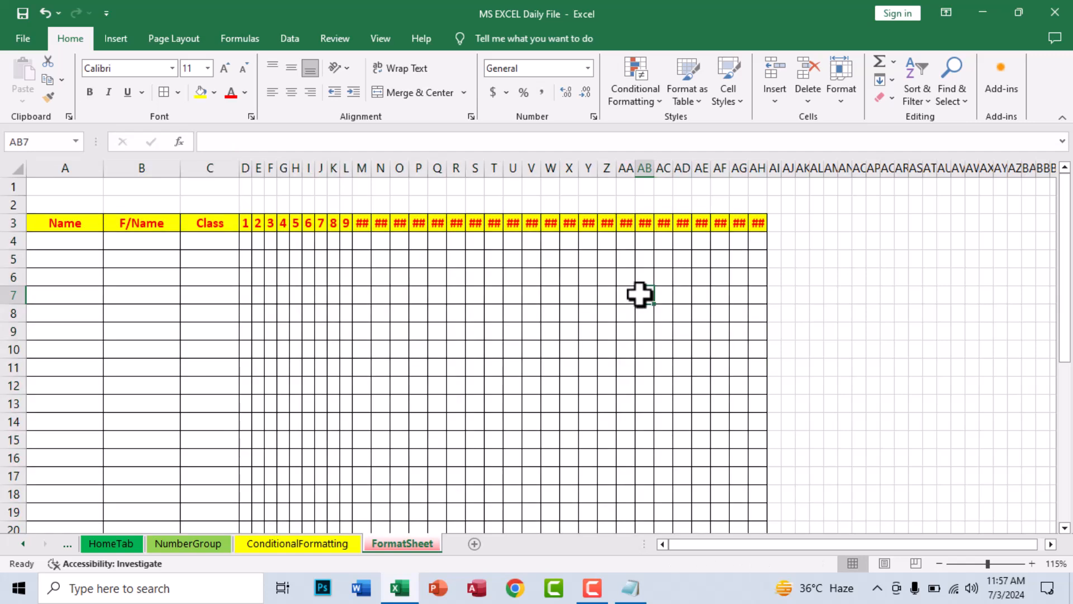
Protect FormatSheet via Format > Protect Sheet, entering and confirming a password
{"action": "left_click", "coordinate": [847, 95]}
{"action": "left_click", "coordinate": [860, 361]}
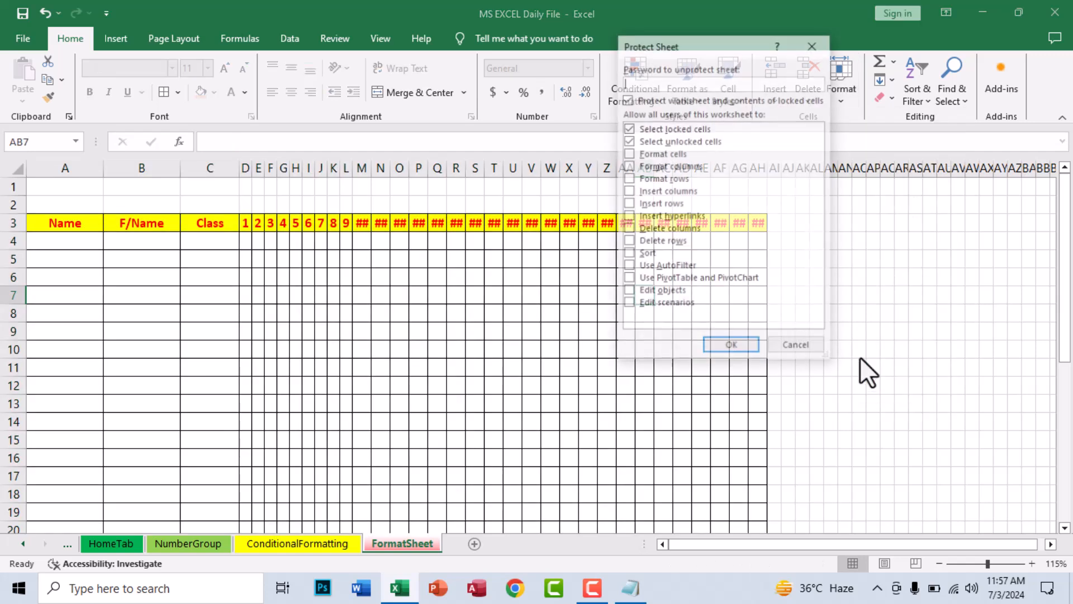
{"action": "type", "text": "12"}
{"action": "key", "text": "Return"}
{"action": "type", "text": "12"}
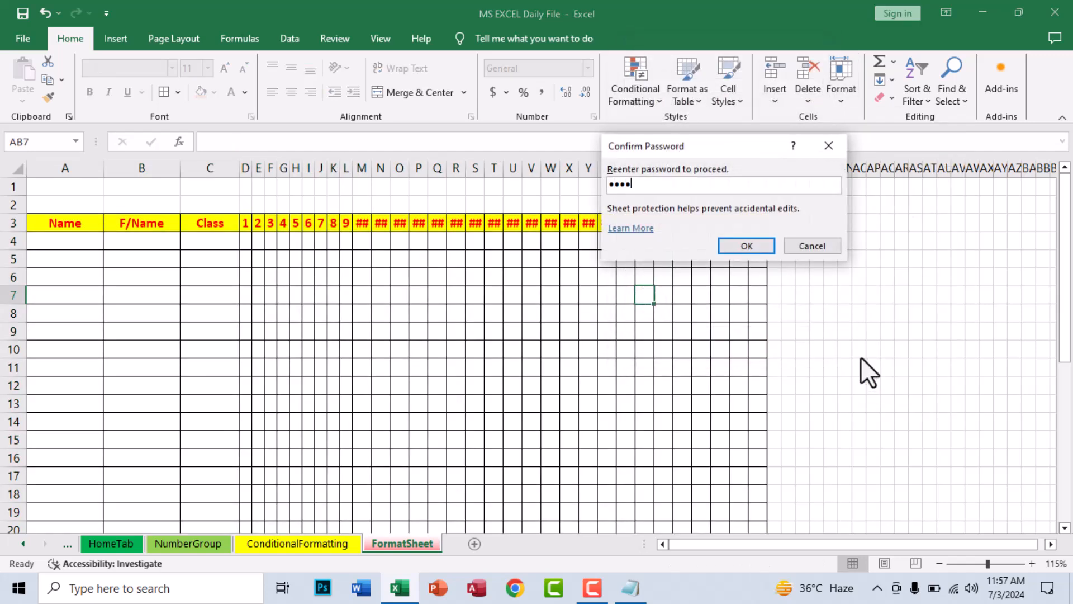
{"action": "key", "text": "Return"}
Test protection: a locked table cell gives a warning, while AT9 and AS13 accept text
{"action": "double_click", "coordinate": [595, 306]}
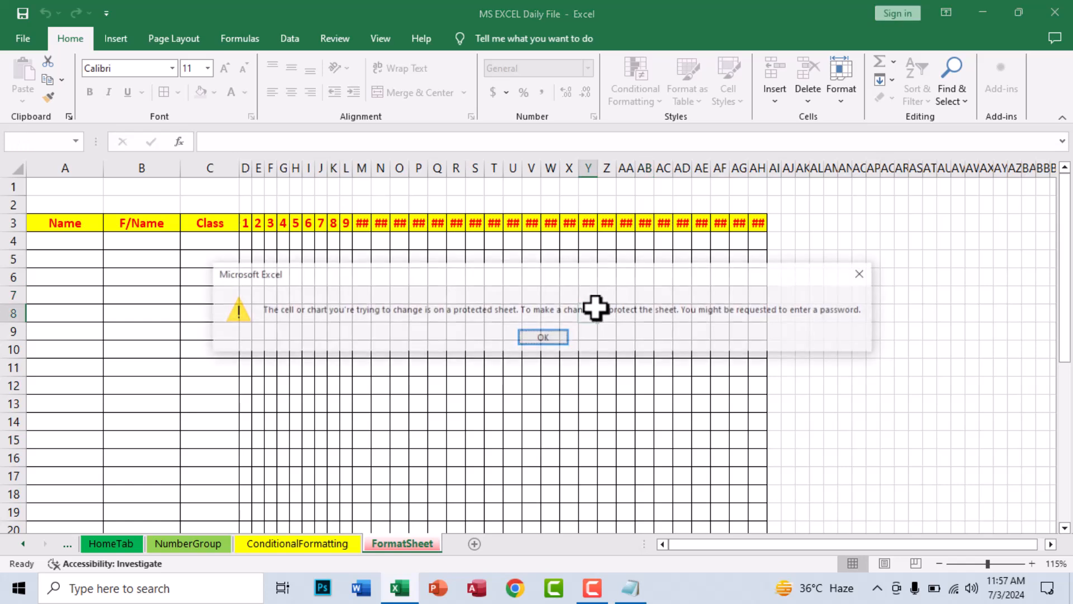
{"action": "left_click", "coordinate": [573, 334]}
{"action": "left_click", "coordinate": [934, 331]}
{"action": "type", "text": "fss"}
{"action": "left_click", "coordinate": [914, 350]}
{"action": "left_click", "coordinate": [914, 402]}
{"action": "type", "text": "f"}
{"action": "key", "text": "Home"}
{"action": "key", "text": "s"}
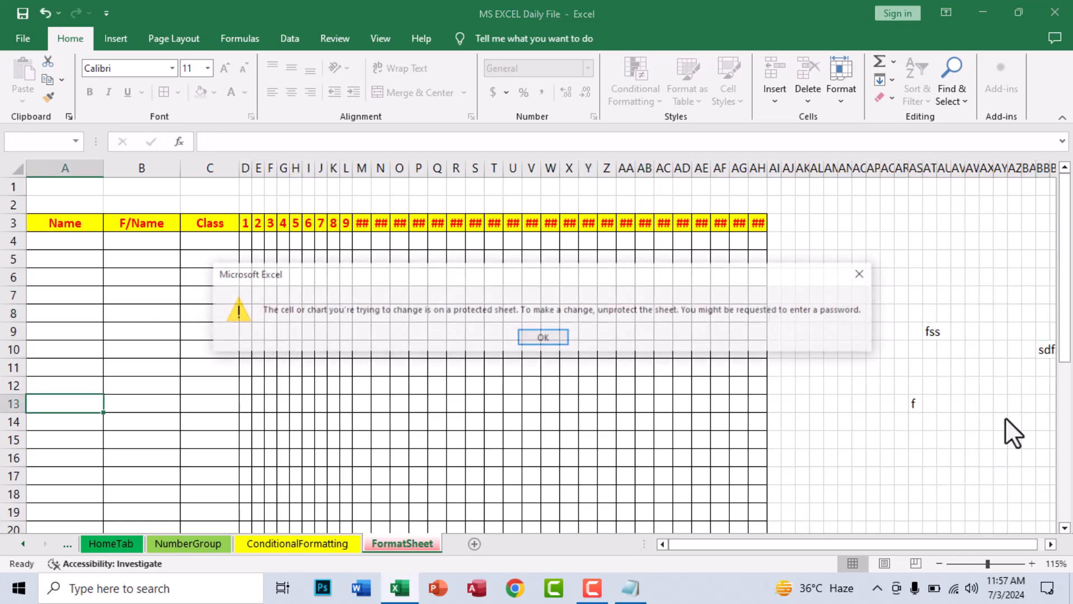
{"action": "left_click", "coordinate": [551, 336]}
Type test text (fsdf, sdf, sdfsd, f) into unlocked cells AW5, AN11, AM13, AW13, AQ8 and AP5
{"action": "left_click", "coordinate": [972, 259]}
{"action": "type", "text": "fsdf"}
{"action": "left_click", "coordinate": [848, 366]}
{"action": "type", "text": "sdf"}
{"action": "left_click", "coordinate": [831, 405]}
{"action": "type", "text": "f"}
{"action": "left_click", "coordinate": [975, 401]}
{"action": "type", "text": "sdfsd"}
{"action": "left_click", "coordinate": [885, 313]}
{"action": "type", "text": "f"}
{"action": "left_click", "coordinate": [868, 258]}
{"action": "type", "text": "f"}
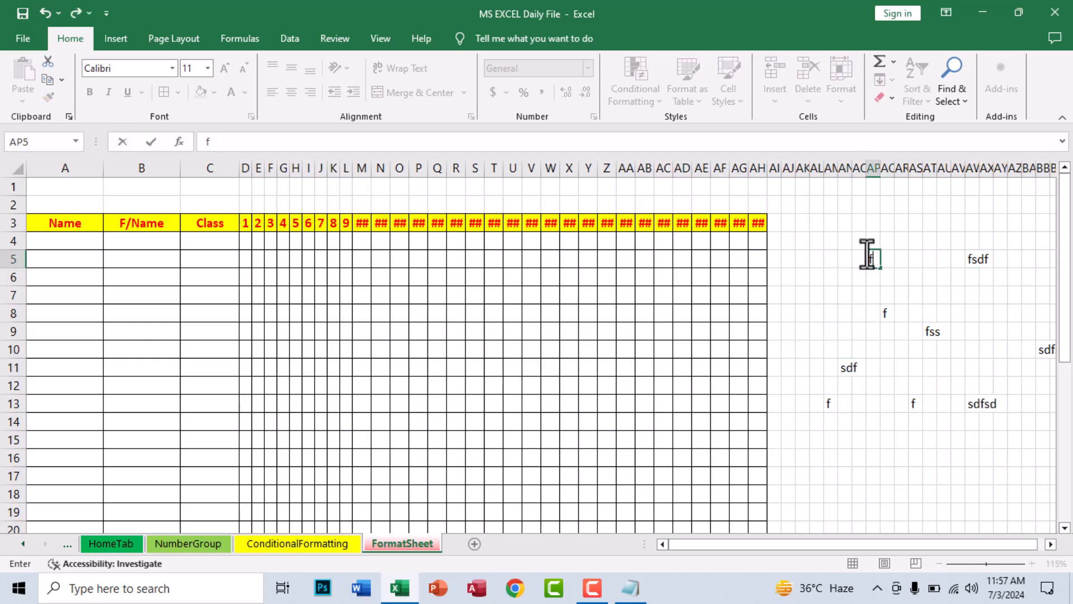
{"action": "left_click", "coordinate": [822, 327]}
Remove FormatSheet's protection with Format > Unprotect Sheet, confirming the password, then recheck the Format menu
{"action": "left_click", "coordinate": [842, 79]}
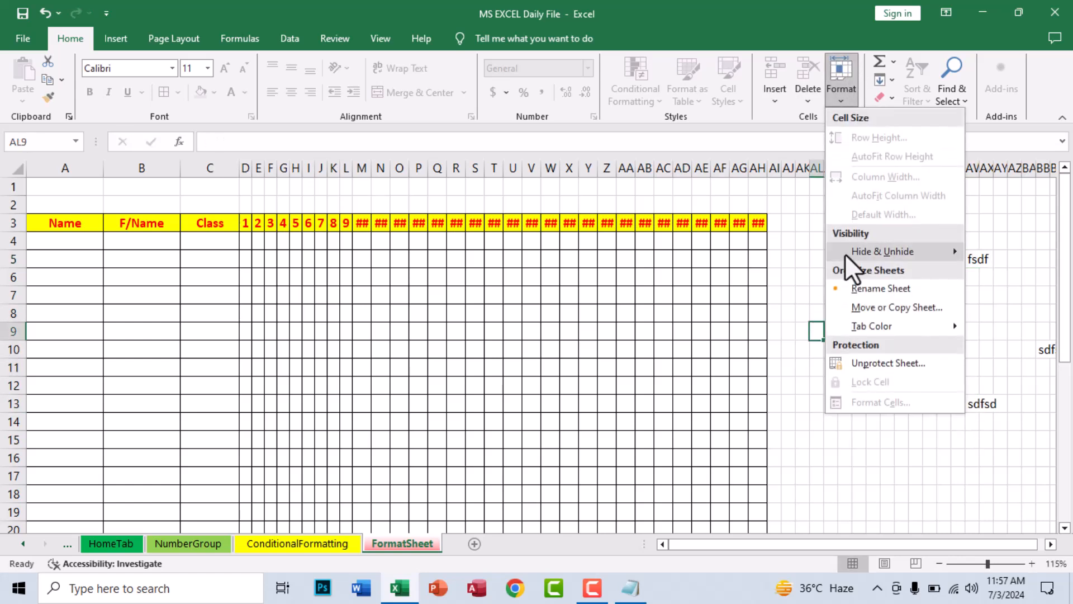
{"action": "left_click", "coordinate": [901, 361]}
{"action": "key", "text": "Return"}
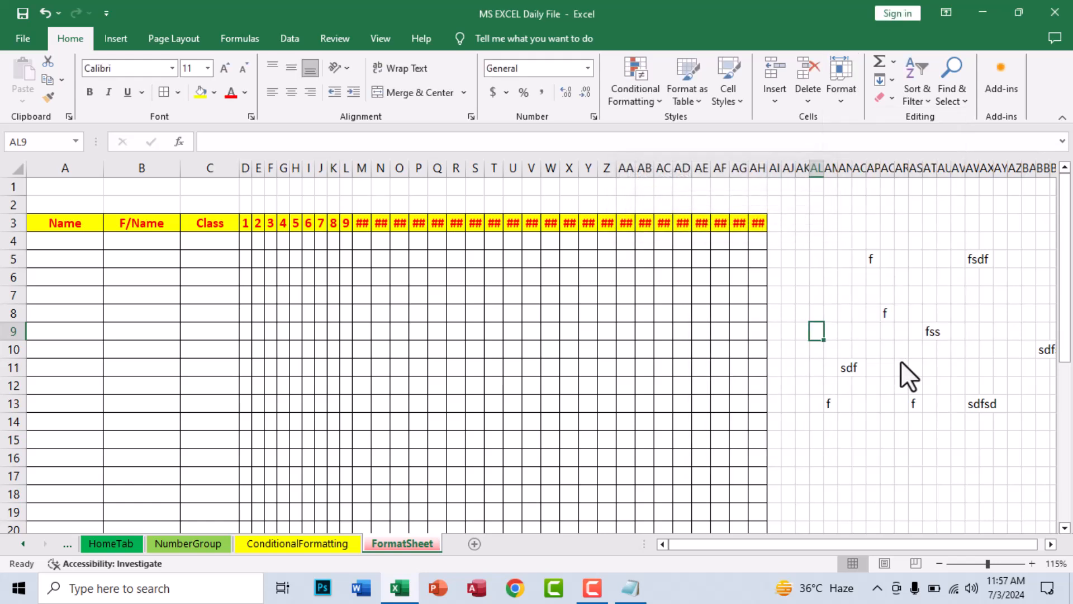
{"action": "left_click", "coordinate": [817, 277]}
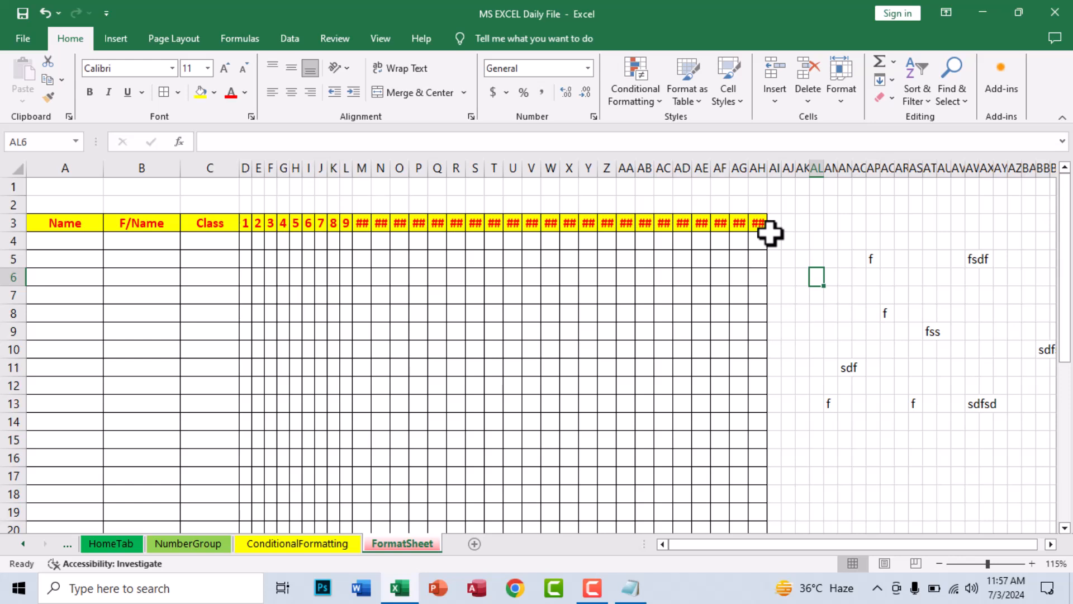
{"action": "left_click", "coordinate": [853, 86]}
{"action": "left_click", "coordinate": [771, 304]}
Delete columns AL:BG holding the test entries, then insert the new blank sheet EditingFGr
{"action": "left_click", "coordinate": [892, 81]}
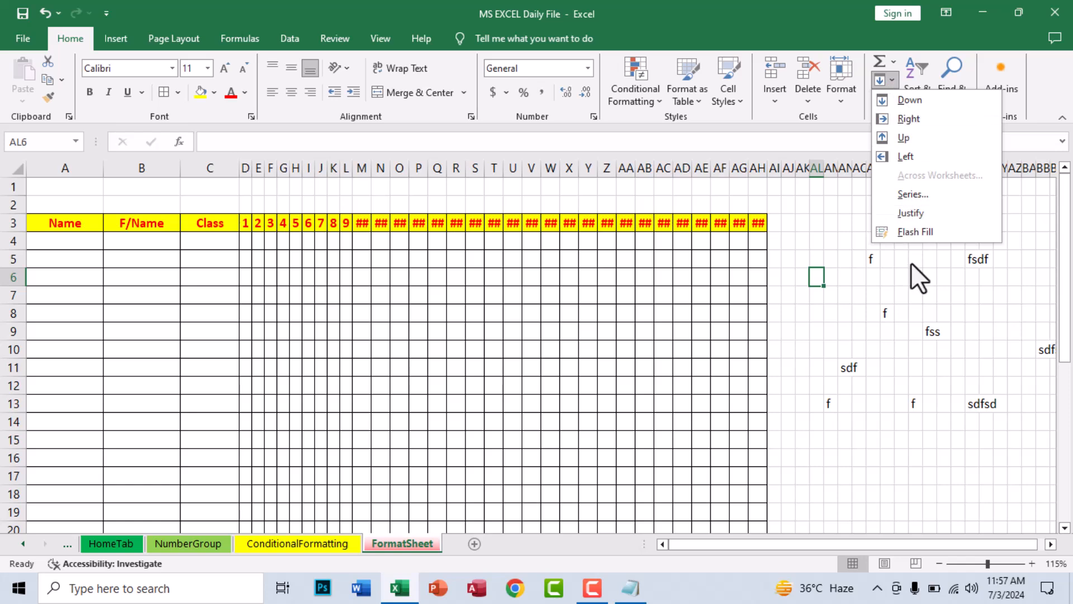
{"action": "left_click", "coordinate": [850, 254]}
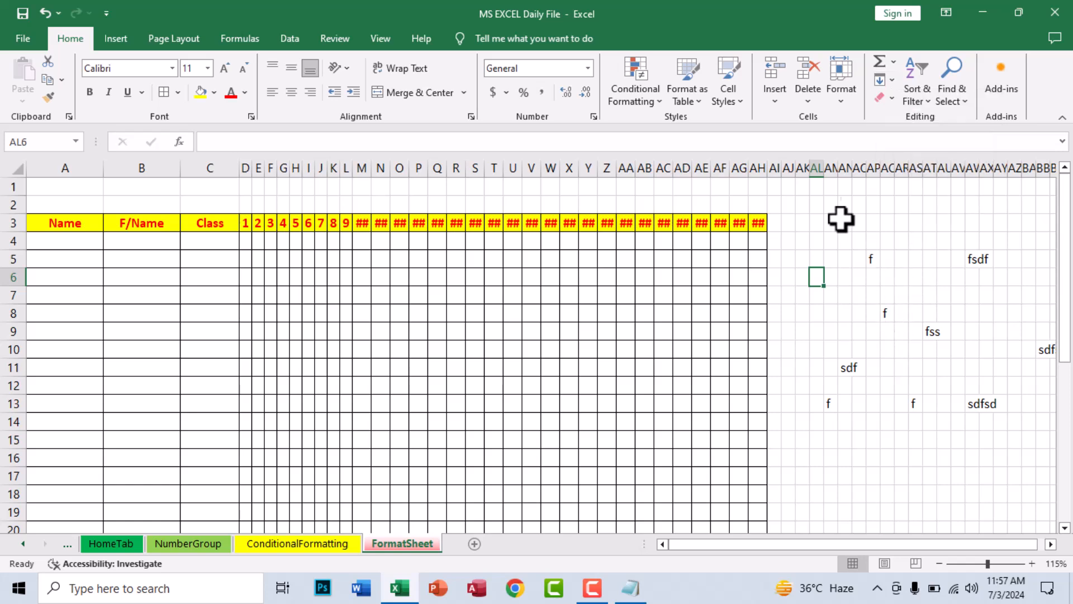
{"action": "left_click_drag", "start_coordinate": [819, 158], "coordinate": [957, 175]}
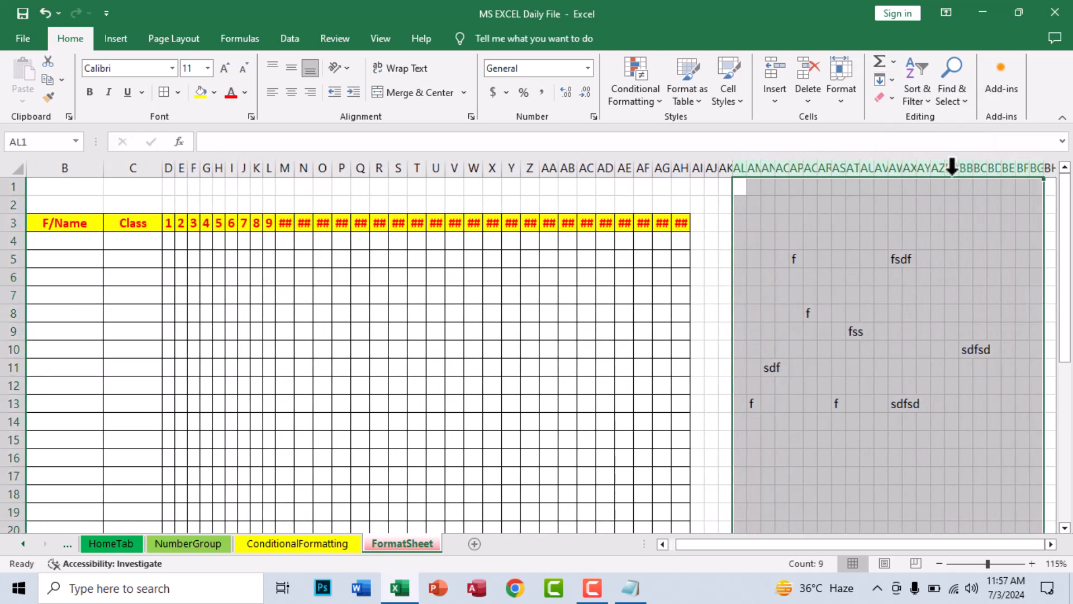
{"action": "right_click", "coordinate": [938, 166]}
{"action": "left_click", "coordinate": [843, 326]}
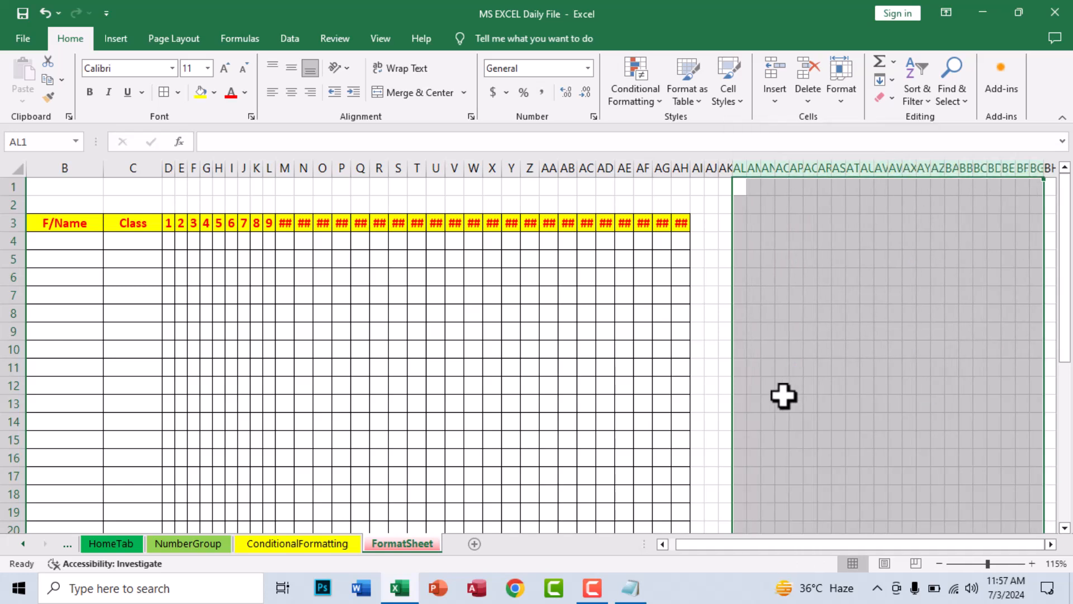
{"action": "left_click", "coordinate": [768, 403]}
{"action": "left_click", "coordinate": [473, 543]}
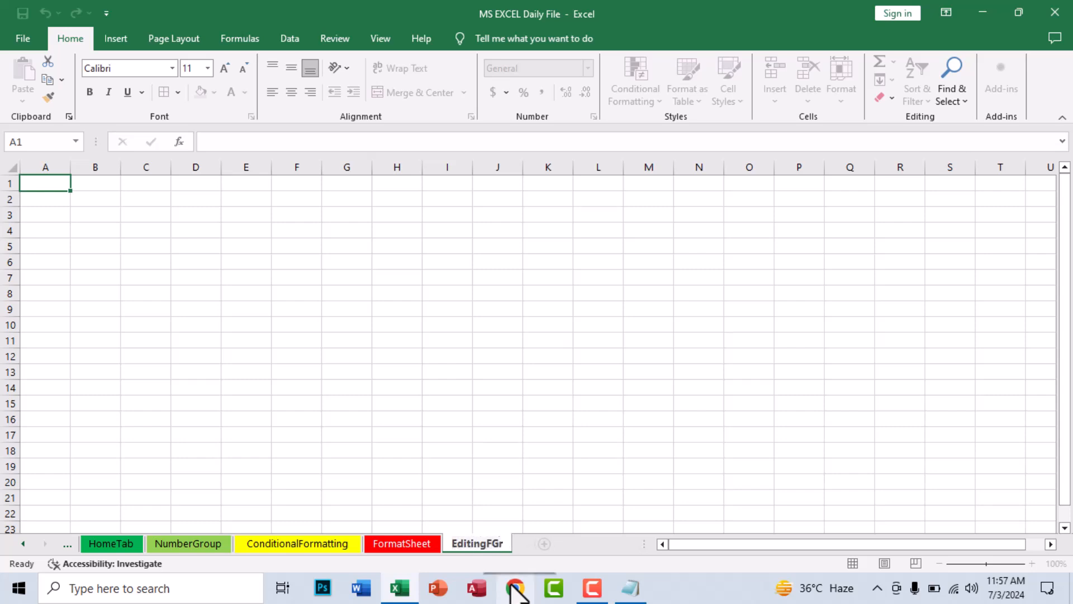
Name the new sheet EditingGroup and enter InfoSys in cell G10
{"action": "type", "text": "EditingGroup"}
{"action": "key", "text": "Return"}
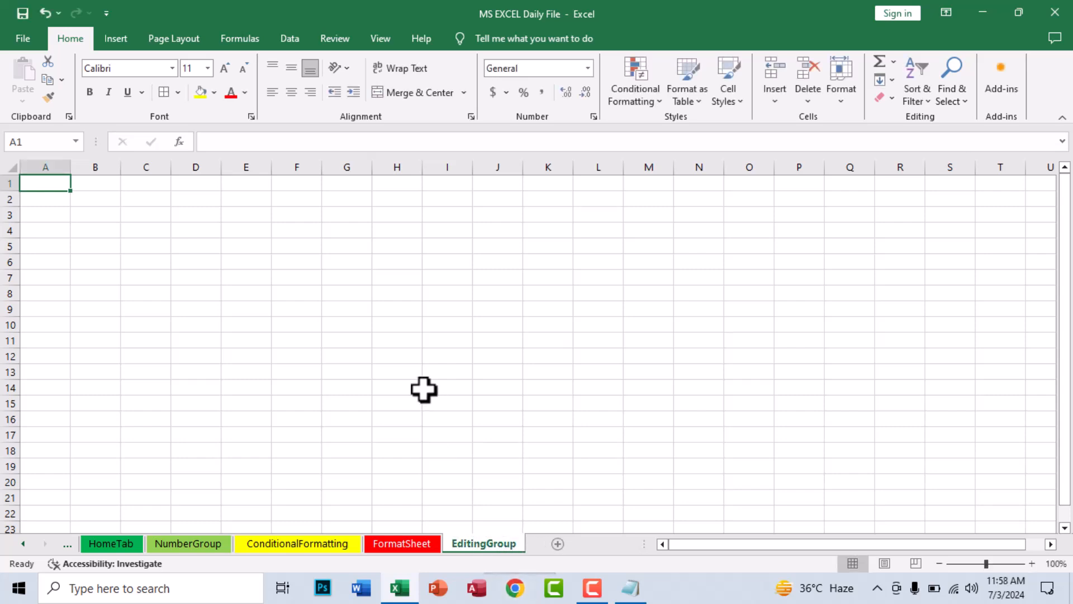
{"action": "scroll", "coordinate": [187, 290], "scroll_direction": "up", "scroll_amount": 2}
{"action": "left_click", "coordinate": [256, 250]}
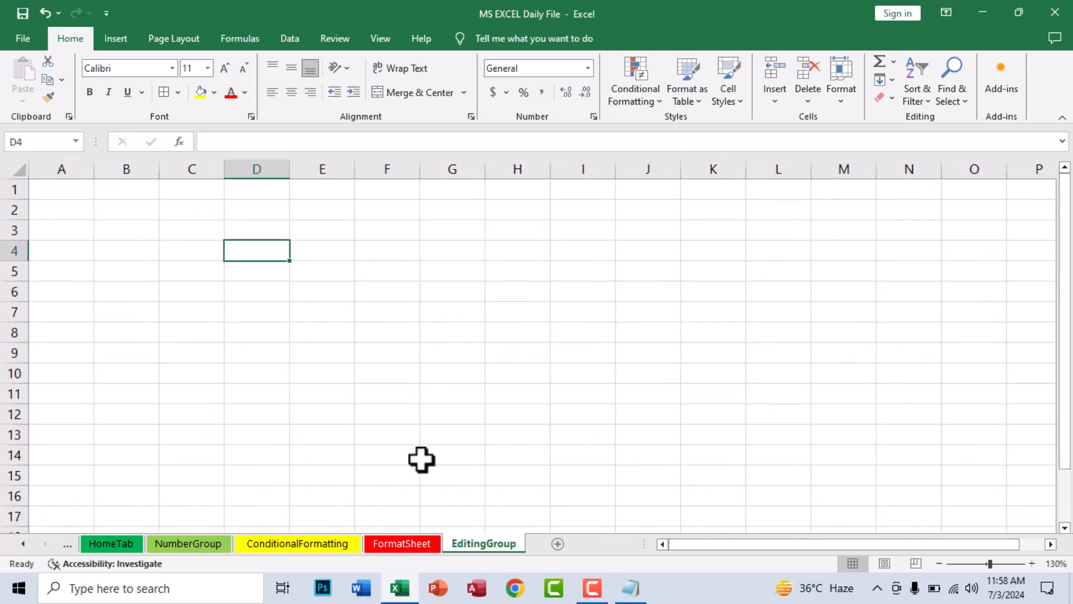
{"action": "left_click", "coordinate": [464, 375]}
{"action": "type", "text": "InfoSys"}
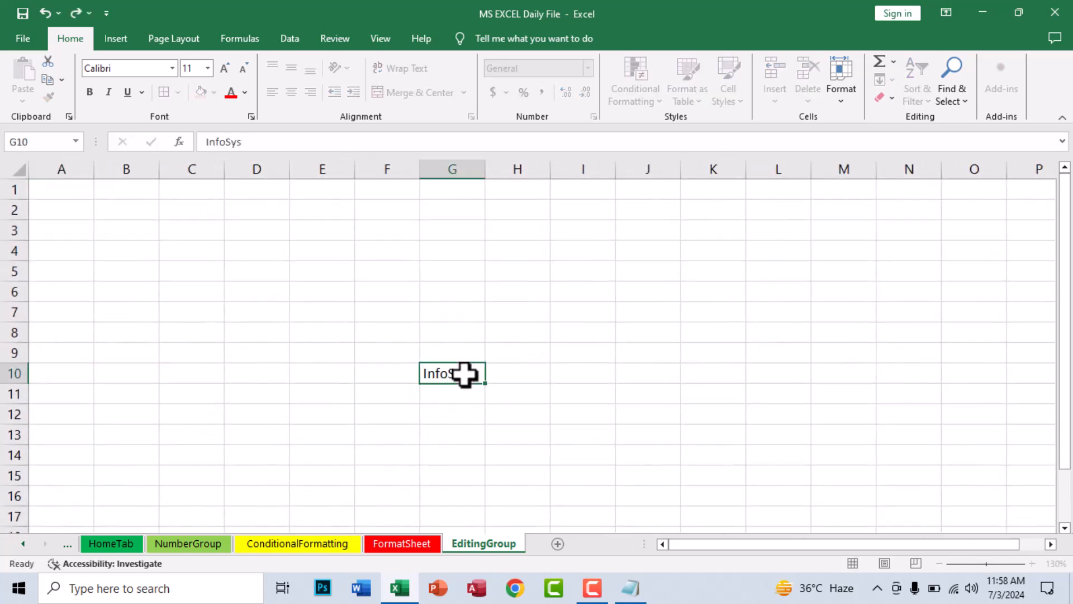
{"action": "key", "text": "ctrl+Return"}
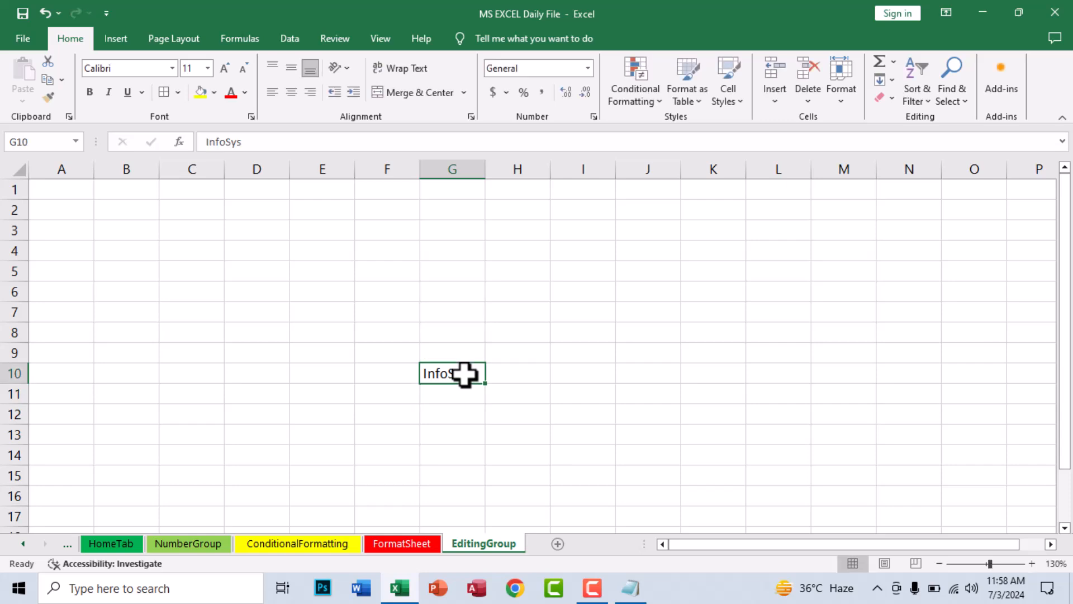
Fill InfoSys up column G to G2 and down to G16
{"action": "left_click_drag", "start_coordinate": [456, 373], "coordinate": [439, 208]}
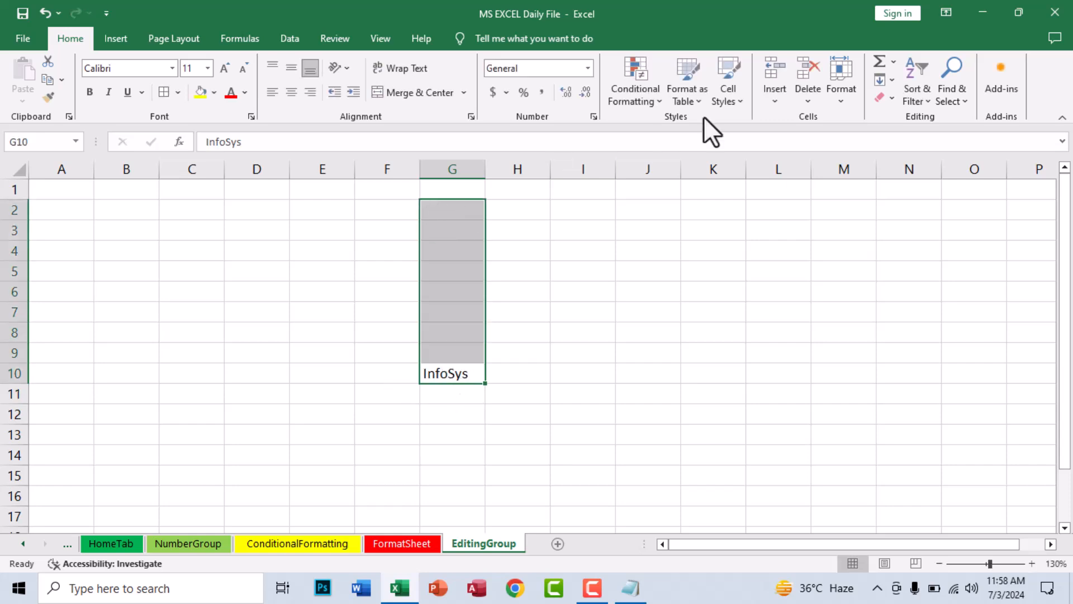
{"action": "left_click", "coordinate": [883, 80]}
{"action": "left_click", "coordinate": [909, 139]}
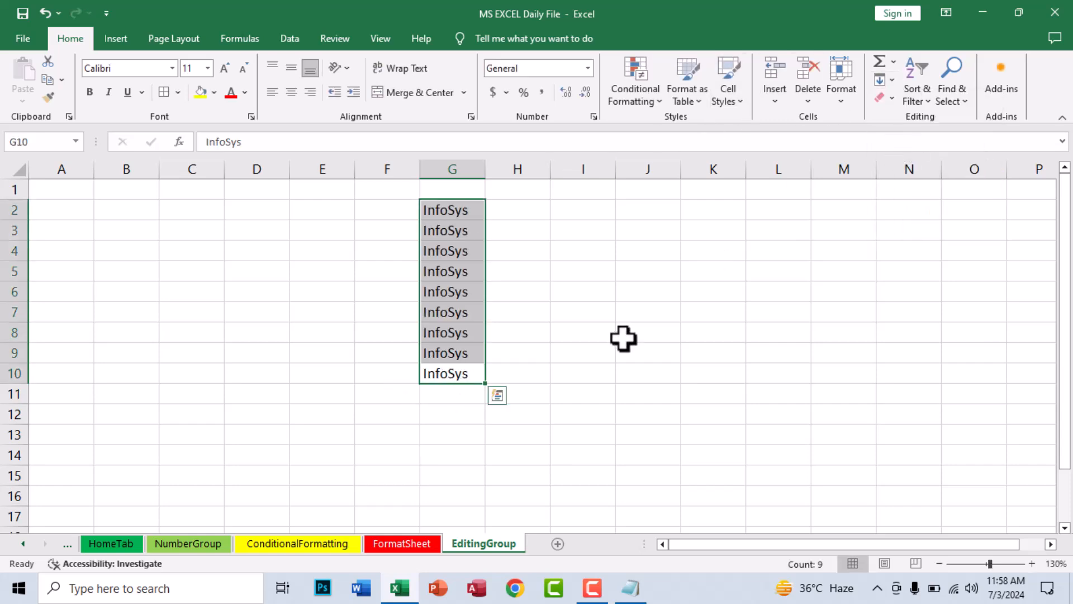
{"action": "left_click", "coordinate": [623, 338]}
{"action": "left_click_drag", "start_coordinate": [443, 381], "coordinate": [455, 499]}
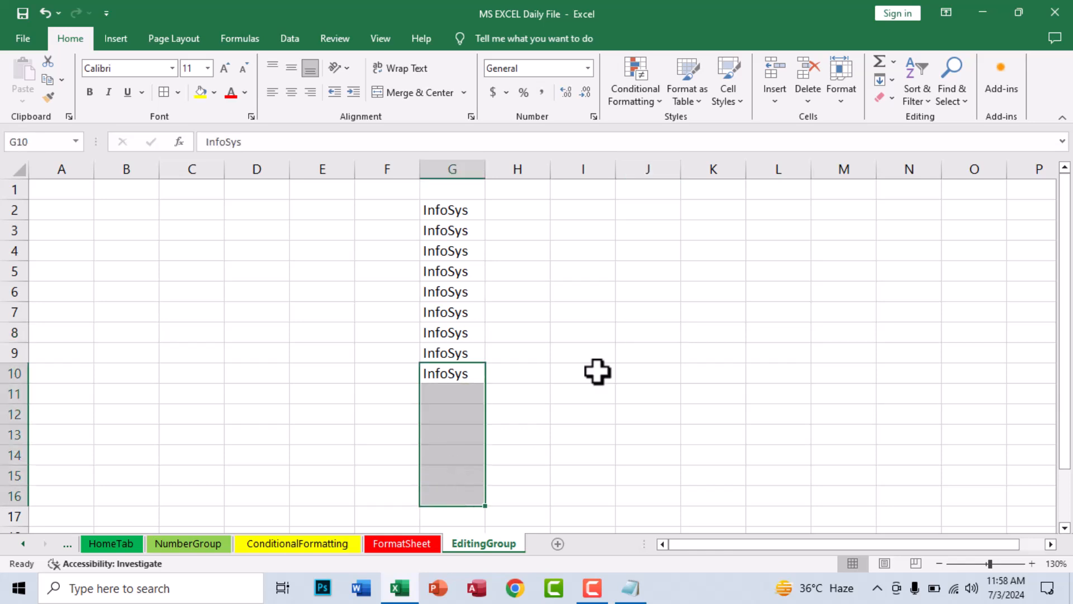
{"action": "left_click", "coordinate": [896, 86]}
{"action": "left_click", "coordinate": [909, 99]}
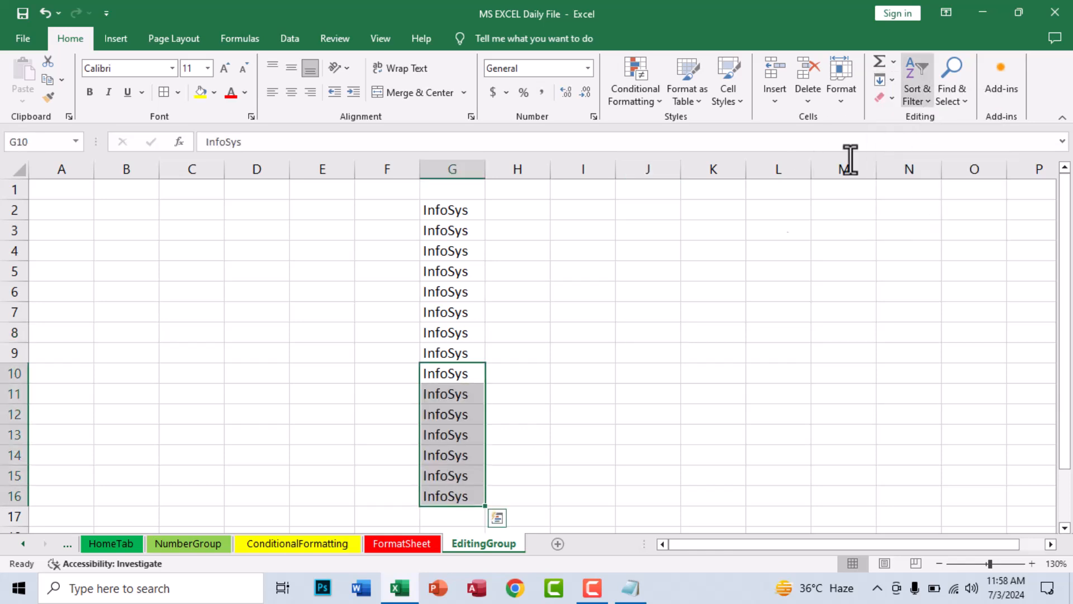
Fill InfoSys left along row 10 to C10 and right to K10
{"action": "left_click_drag", "start_coordinate": [427, 373], "coordinate": [188, 374]}
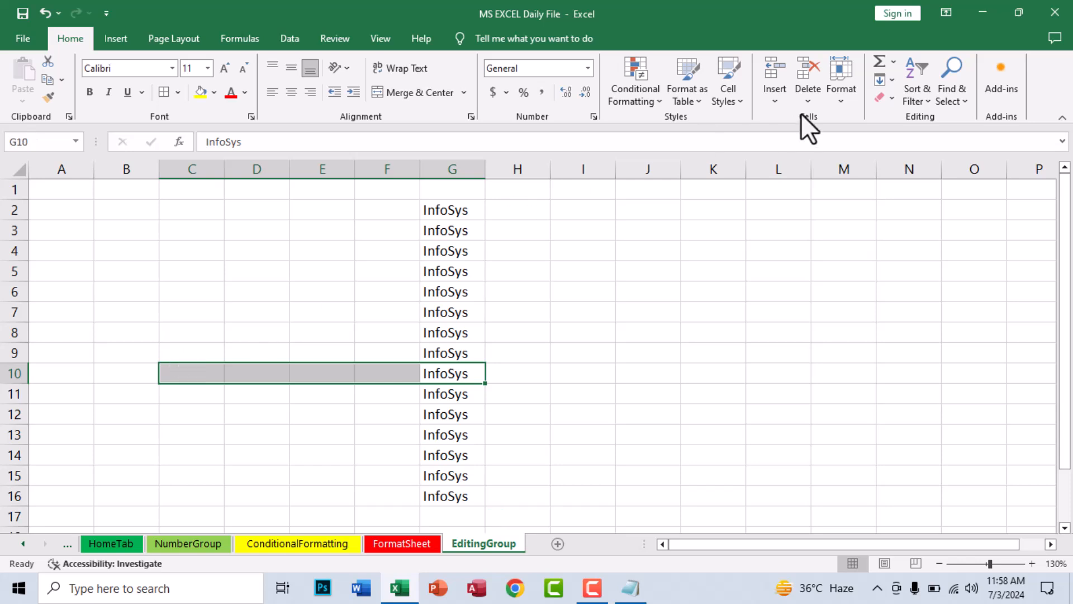
{"action": "left_click", "coordinate": [886, 81]}
{"action": "left_click", "coordinate": [921, 157]}
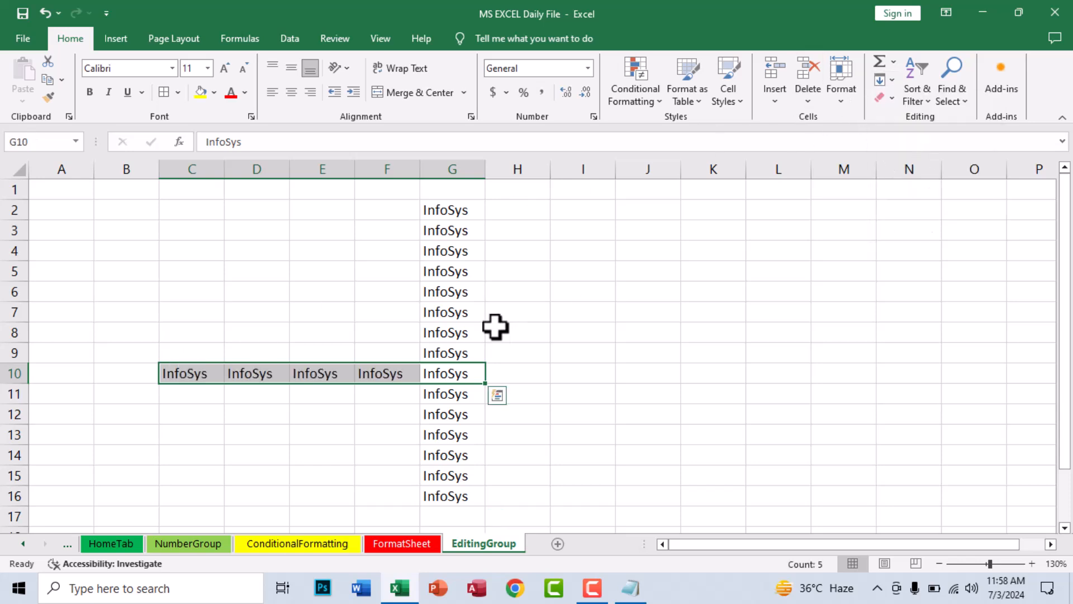
{"action": "left_click_drag", "start_coordinate": [445, 373], "coordinate": [721, 369]}
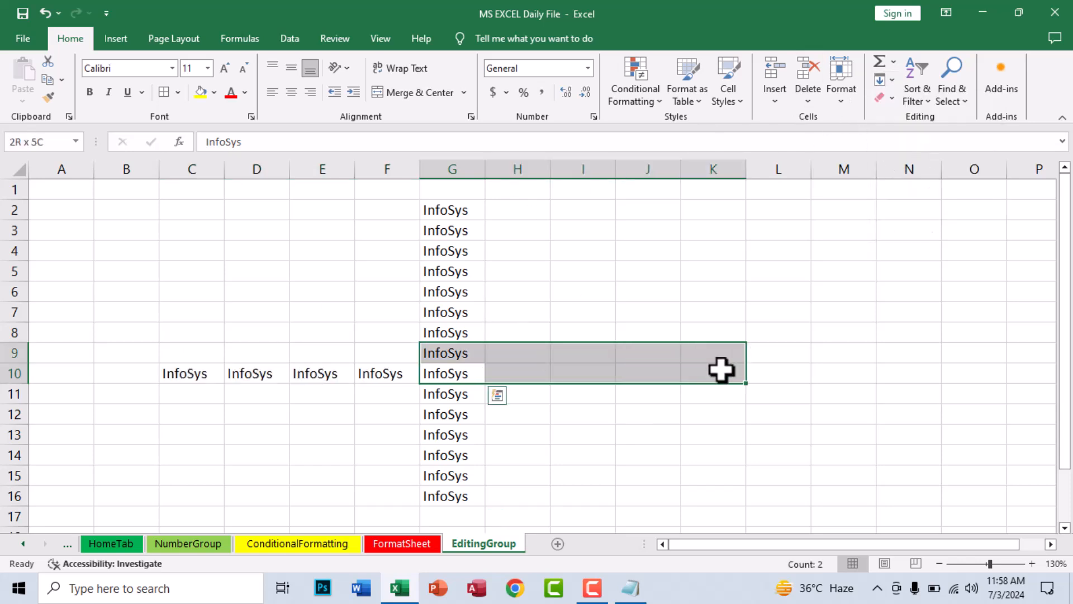
{"action": "left_click", "coordinate": [886, 81]}
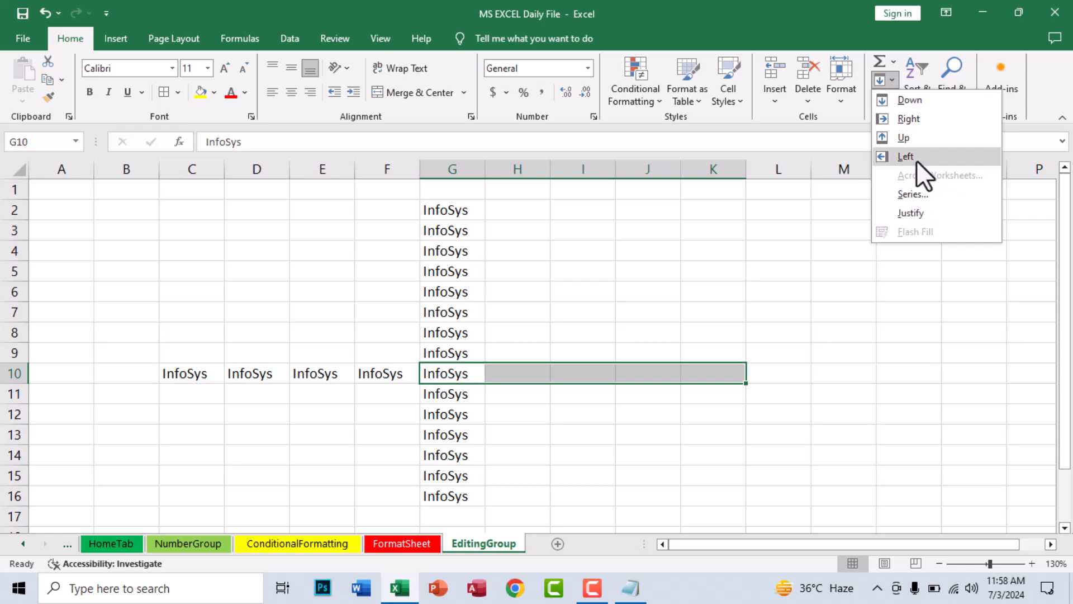
{"action": "left_click", "coordinate": [911, 120]}
{"action": "left_click", "coordinate": [547, 391]}
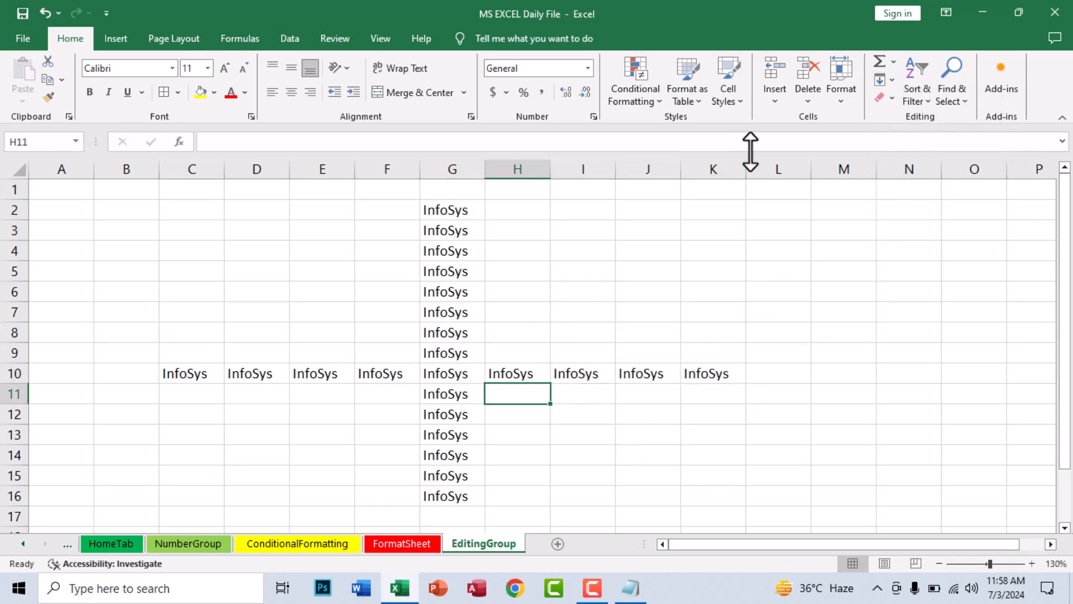
{"action": "left_click", "coordinate": [886, 81]}
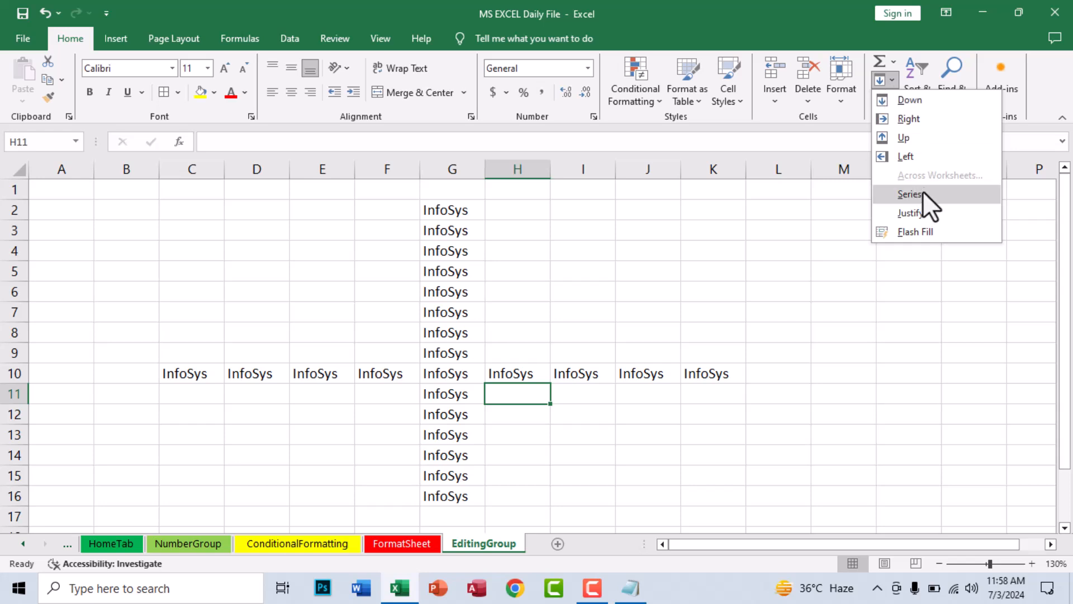
{"action": "left_click", "coordinate": [603, 426]}
On FormatSheet, select the attendance table A3:AH14
{"action": "left_click", "coordinate": [402, 543]}
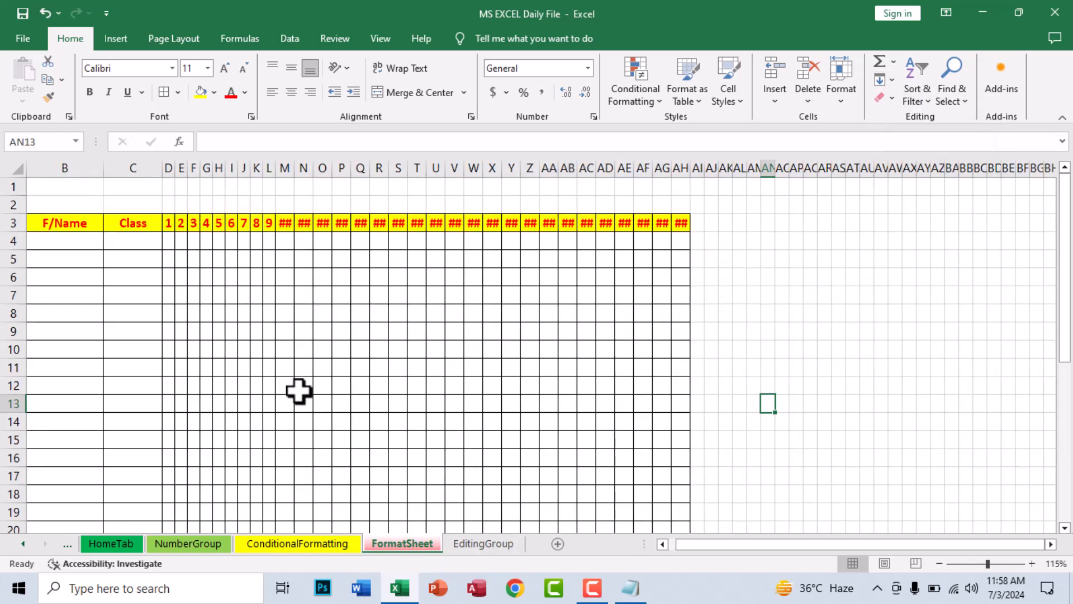
{"action": "left_click_drag", "start_coordinate": [681, 223], "coordinate": [662, 259]}
{"action": "left_click_drag", "start_coordinate": [587, 335], "coordinate": [28, 411]}
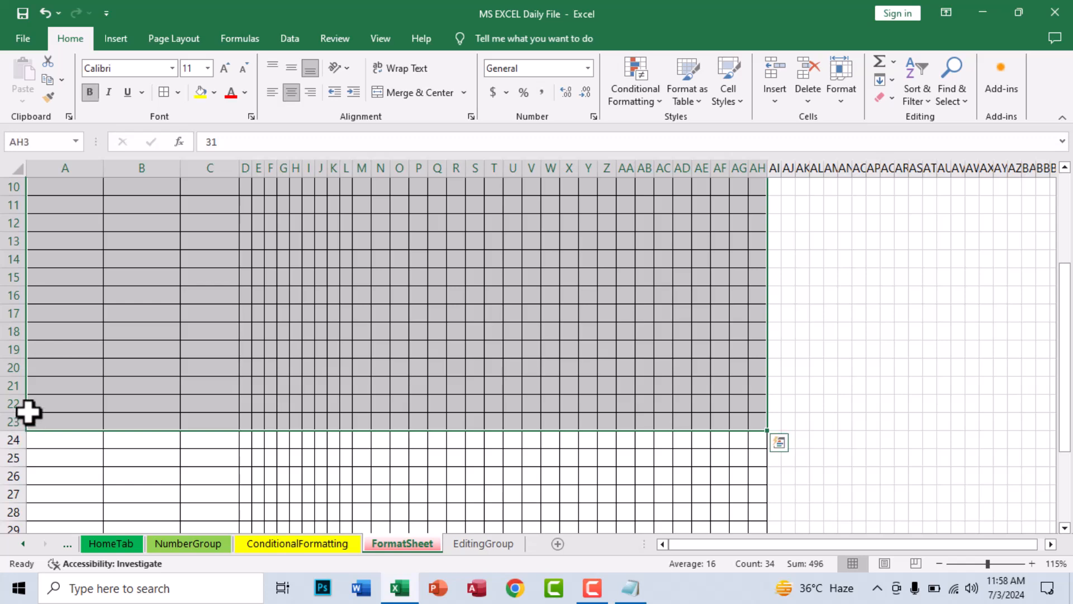
{"action": "scroll", "coordinate": [38, 376], "scroll_direction": "up", "scroll_amount": 3}
{"action": "left_click_drag", "start_coordinate": [63, 217], "coordinate": [762, 422]}
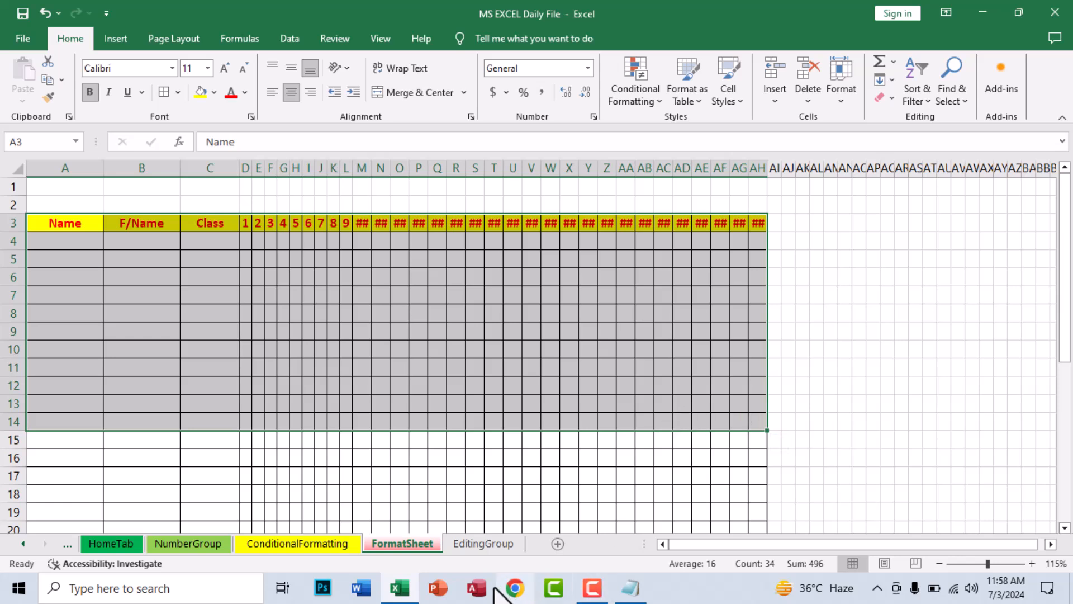
Group EditingGroup with FormatSheet, use Fill > Across Worksheets, and review the copied table
{"action": "left_click", "coordinate": [479, 546], "text": "ctrl"}
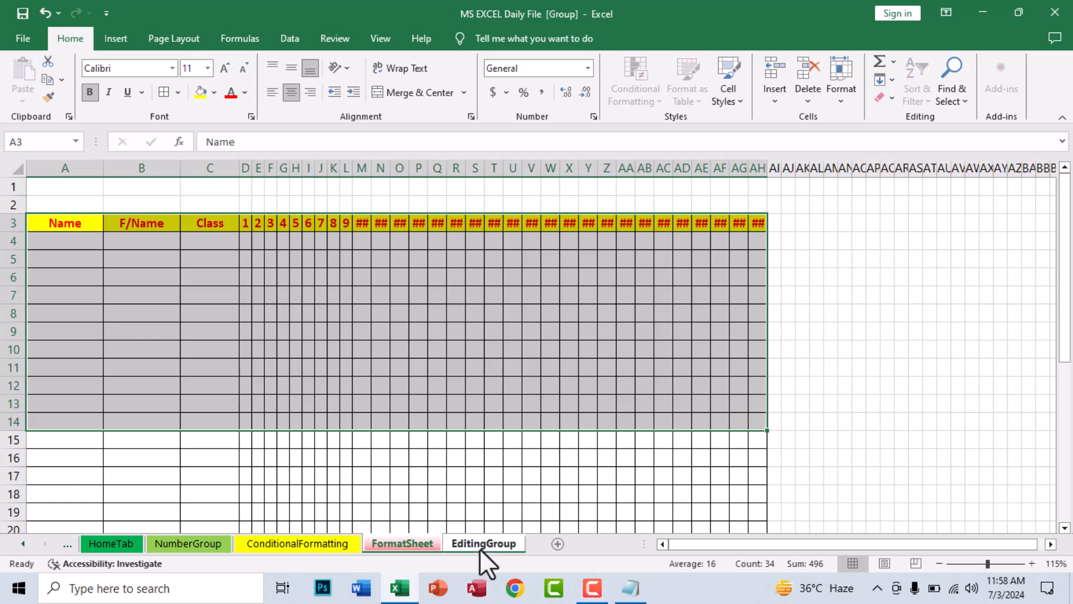
{"action": "left_click", "coordinate": [882, 85]}
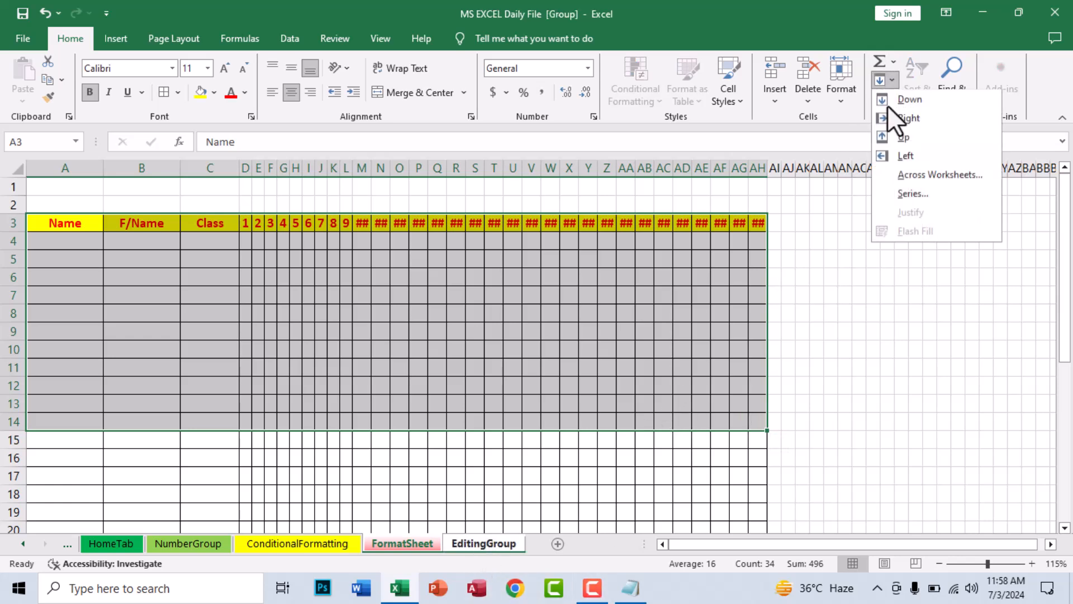
{"action": "left_click", "coordinate": [931, 177]}
{"action": "left_click", "coordinate": [715, 217]}
{"action": "left_click", "coordinate": [645, 367]}
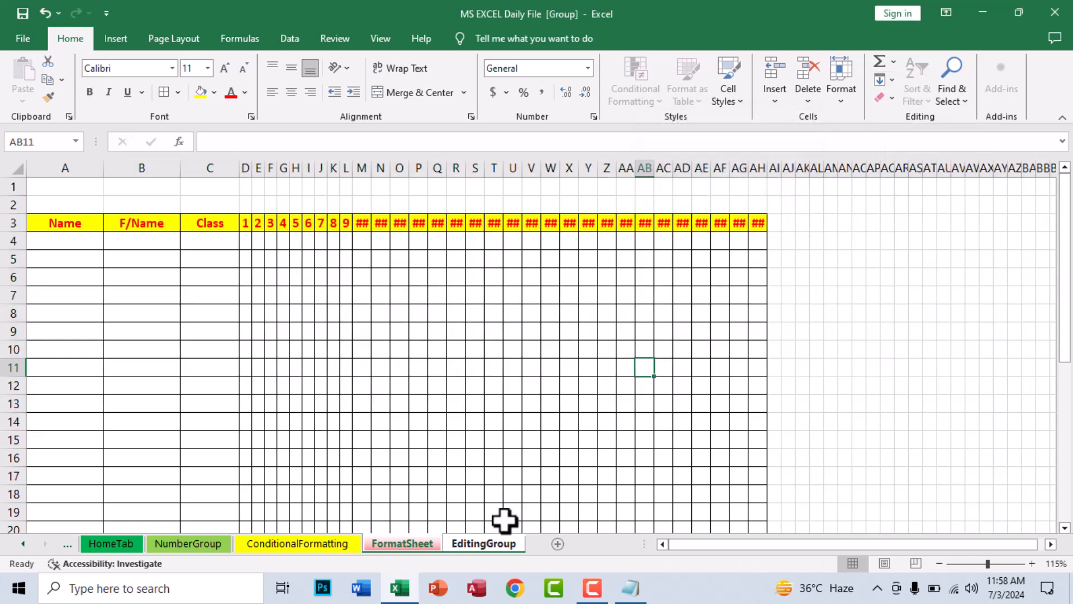
{"action": "left_click", "coordinate": [402, 543]}
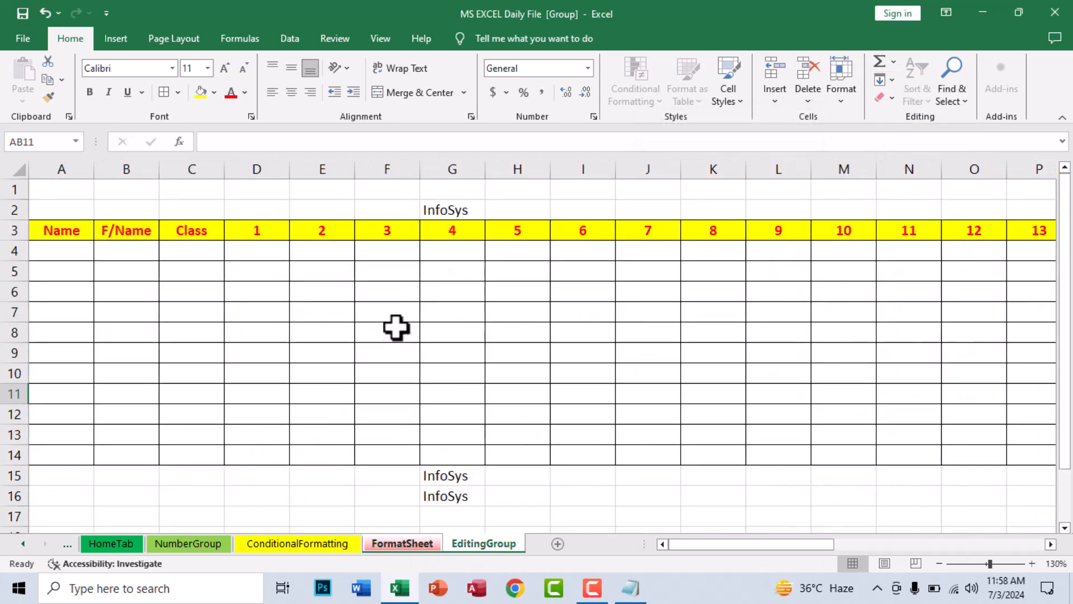
{"action": "scroll", "coordinate": [299, 336], "scroll_direction": "down", "scroll_amount": 5, "text": "ctrl"}
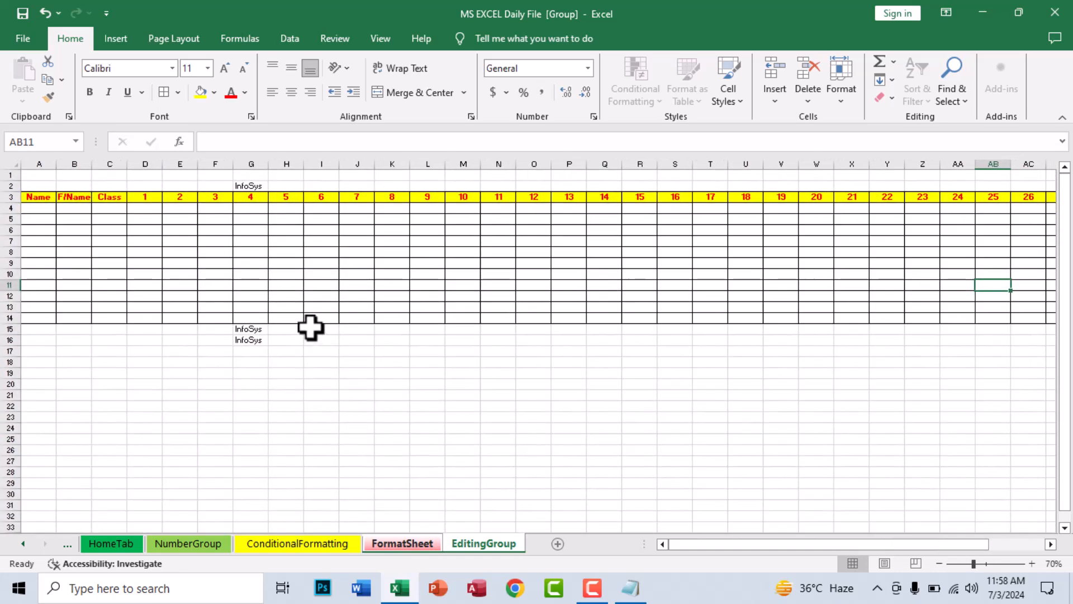
{"action": "scroll", "coordinate": [438, 283], "scroll_direction": "down", "scroll_amount": 1, "text": "ctrl"}
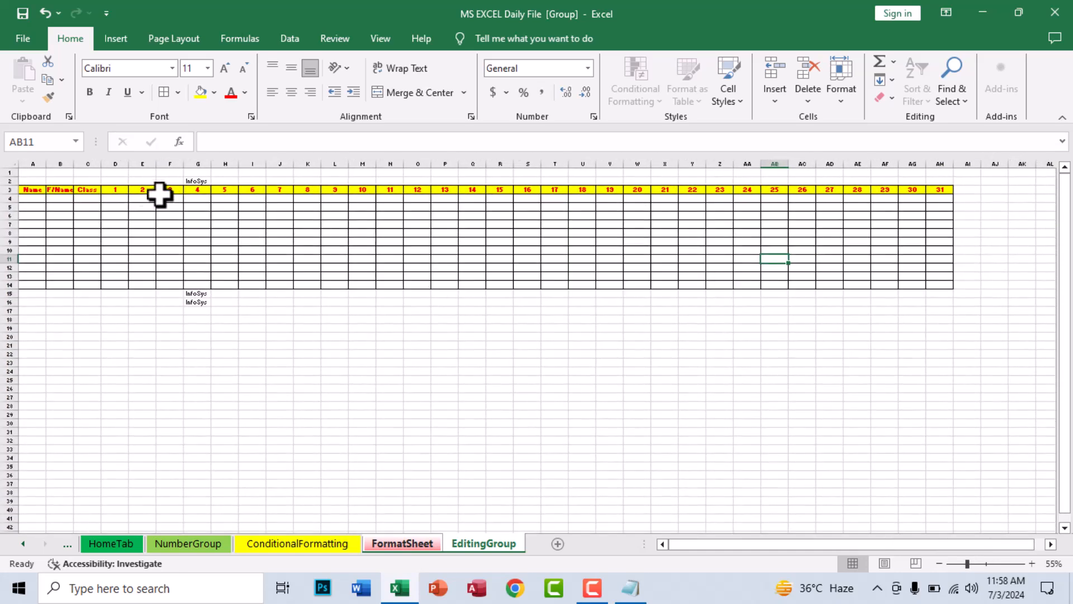
{"action": "scroll", "coordinate": [567, 234], "scroll_direction": "up", "scroll_amount": 2, "text": "ctrl"}
{"action": "scroll", "coordinate": [567, 235], "scroll_direction": "up", "scroll_amount": 1, "text": "ctrl"}
{"action": "left_click_drag", "start_coordinate": [727, 545], "coordinate": [297, 419]}
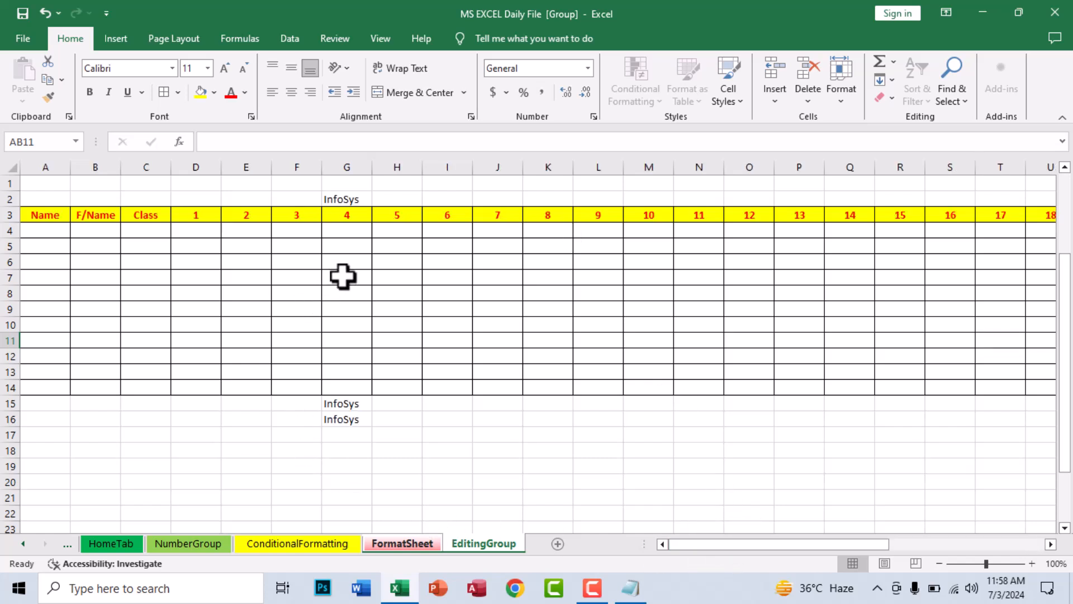
Enter the starting value 1 in cell E19
{"action": "left_click", "coordinate": [539, 434]}
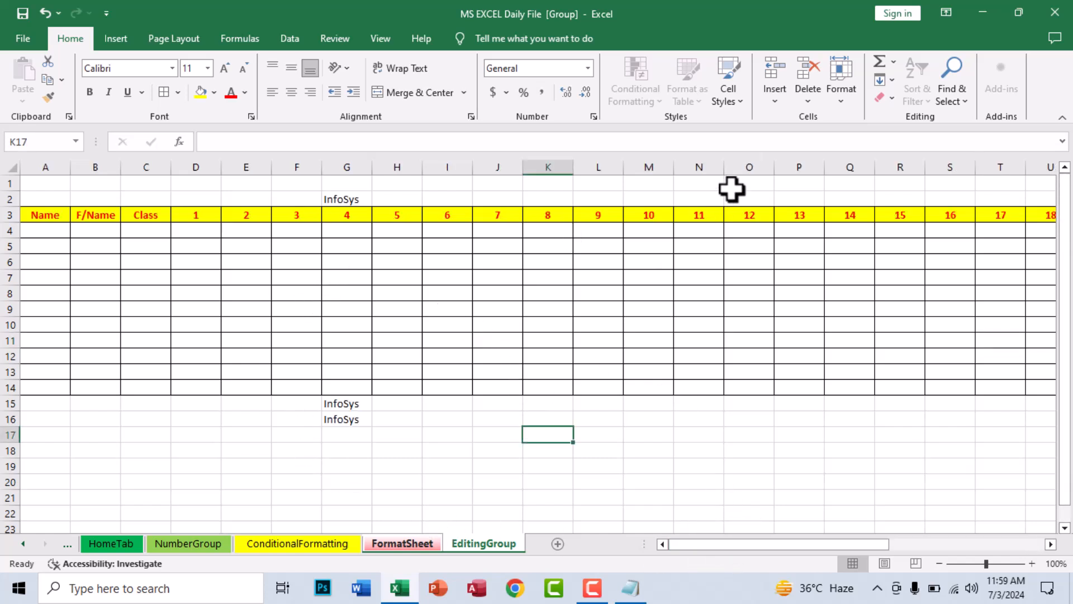
{"action": "left_click", "coordinate": [883, 96]}
{"action": "left_click", "coordinate": [889, 82]}
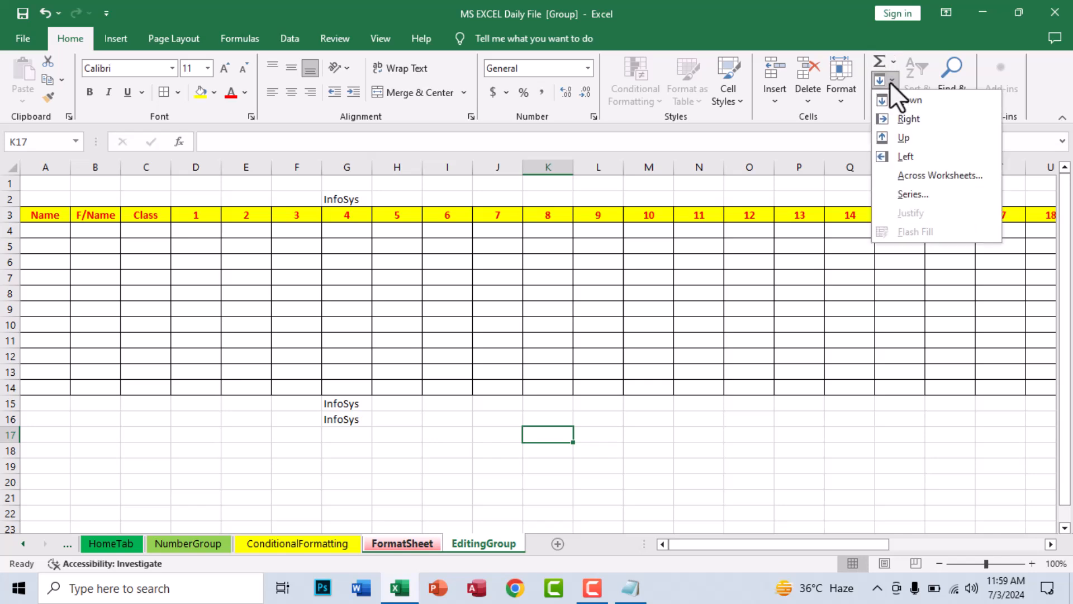
{"action": "left_click", "coordinate": [638, 375]}
{"action": "scroll", "coordinate": [224, 421], "scroll_direction": "down", "scroll_amount": 2}
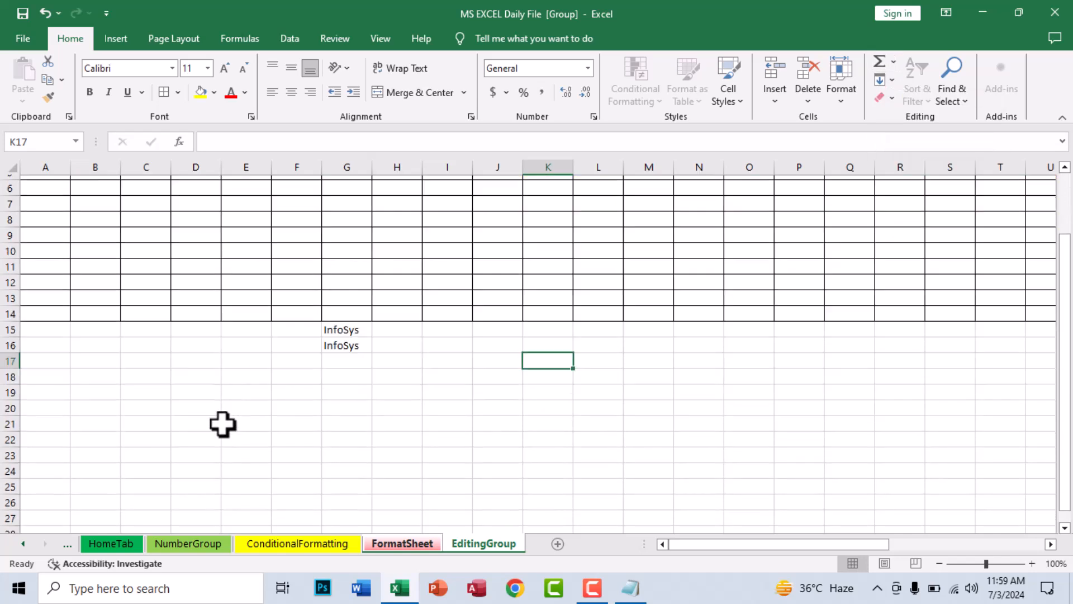
{"action": "scroll", "coordinate": [77, 438], "scroll_direction": "up", "scroll_amount": 2}
{"action": "scroll", "coordinate": [177, 403], "scroll_direction": "down", "scroll_amount": 3}
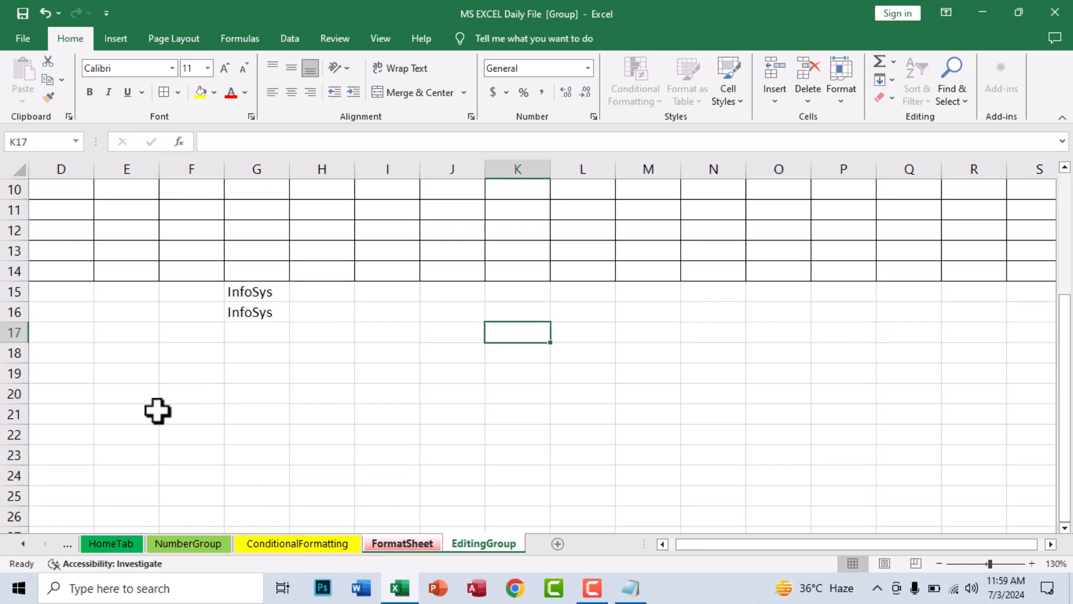
{"action": "left_click", "coordinate": [128, 367]}
{"action": "type", "text": "1"}
{"action": "key", "text": "Return"}
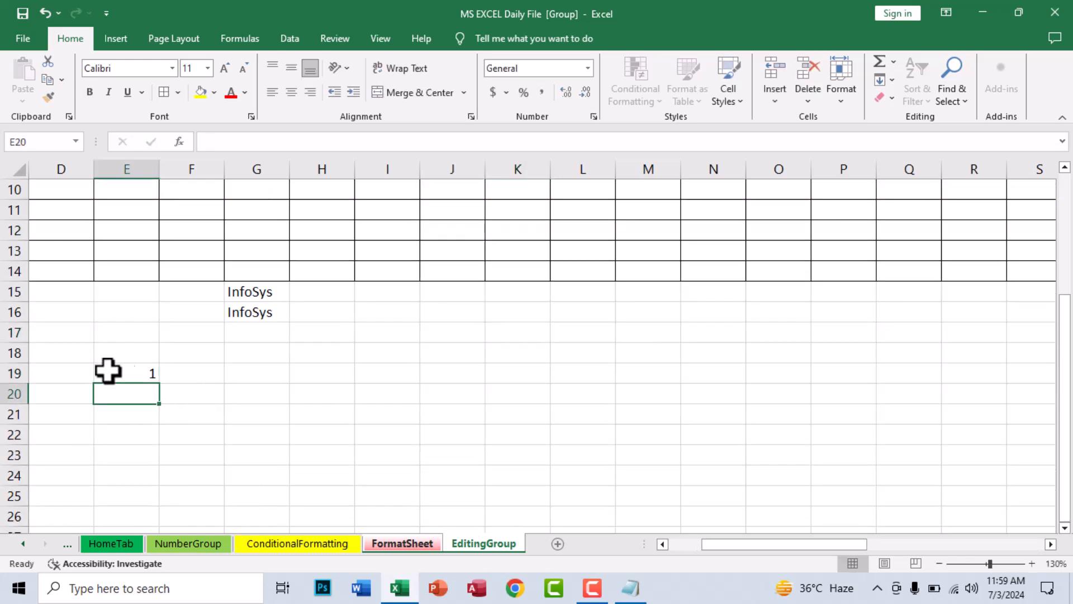
Fill E19:E34 with a linear series from 1 to 16
{"action": "scroll", "coordinate": [126, 374], "scroll_direction": "down", "scroll_amount": 3}
{"action": "left_click_drag", "start_coordinate": [141, 183], "coordinate": [146, 489]}
{"action": "left_click", "coordinate": [892, 81]}
{"action": "left_click", "coordinate": [917, 194]}
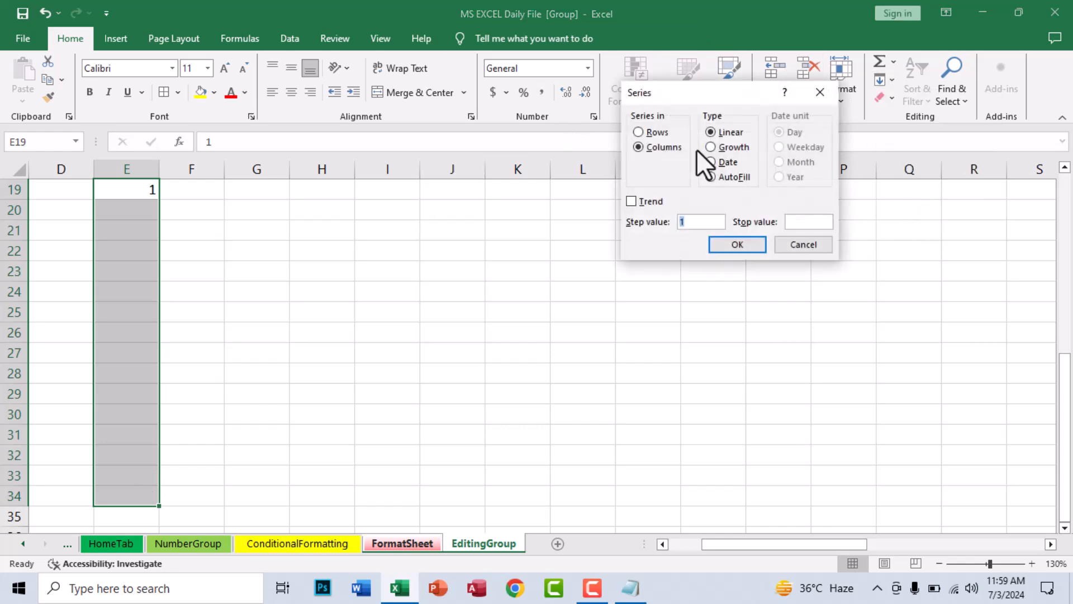
{"action": "left_click", "coordinate": [735, 245]}
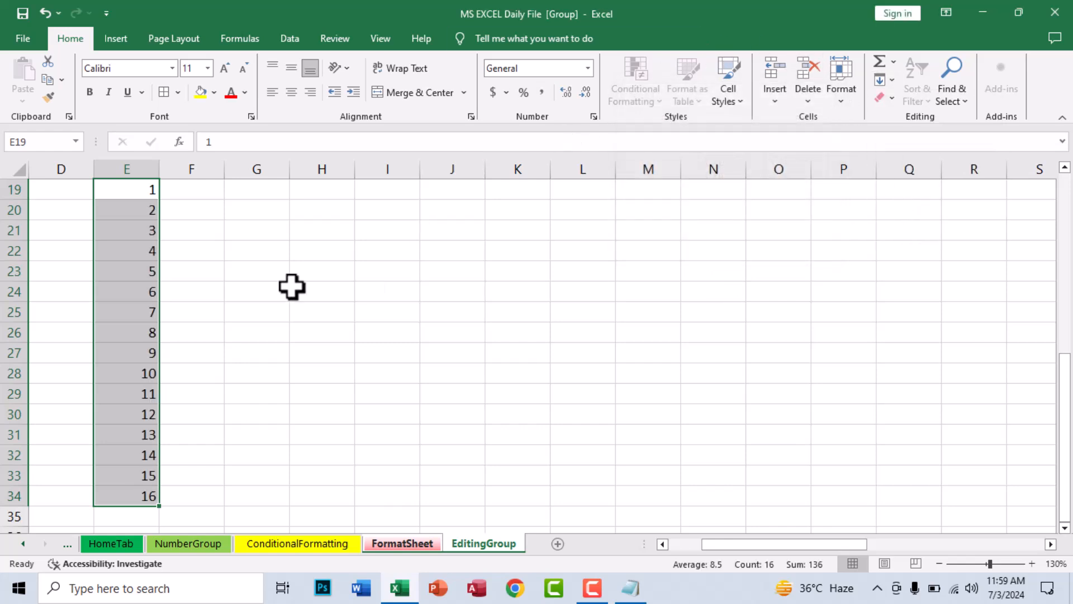
Enter 1 in F19 and fill F19:F34 with a growth series, step 2, up to 32768
{"action": "left_click", "coordinate": [199, 192]}
{"action": "type", "text": "1"}
{"action": "key", "text": "Return"}
{"action": "left_click_drag", "start_coordinate": [199, 193], "coordinate": [190, 496]}
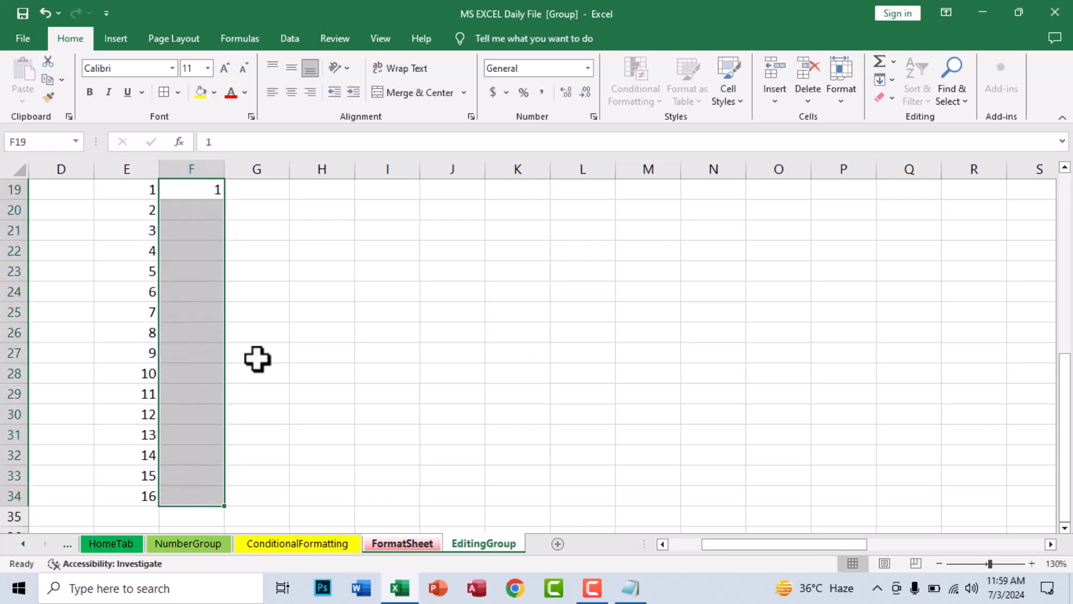
{"action": "left_click", "coordinate": [839, 95]}
{"action": "left_click", "coordinate": [888, 80]}
{"action": "left_click", "coordinate": [900, 196]}
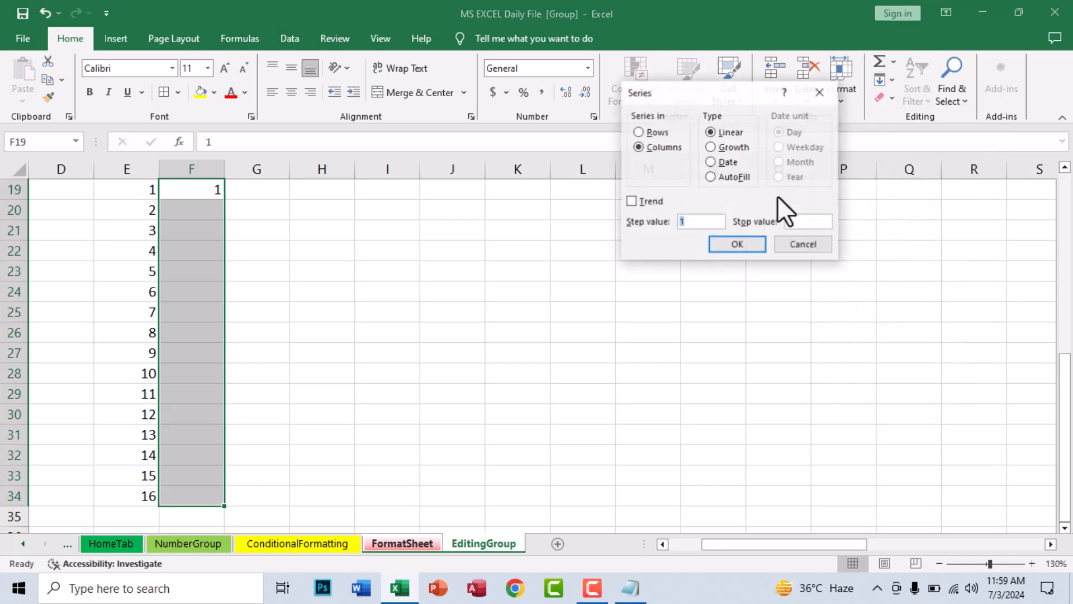
{"action": "left_click", "coordinate": [729, 148]}
{"action": "left_click", "coordinate": [681, 224]}
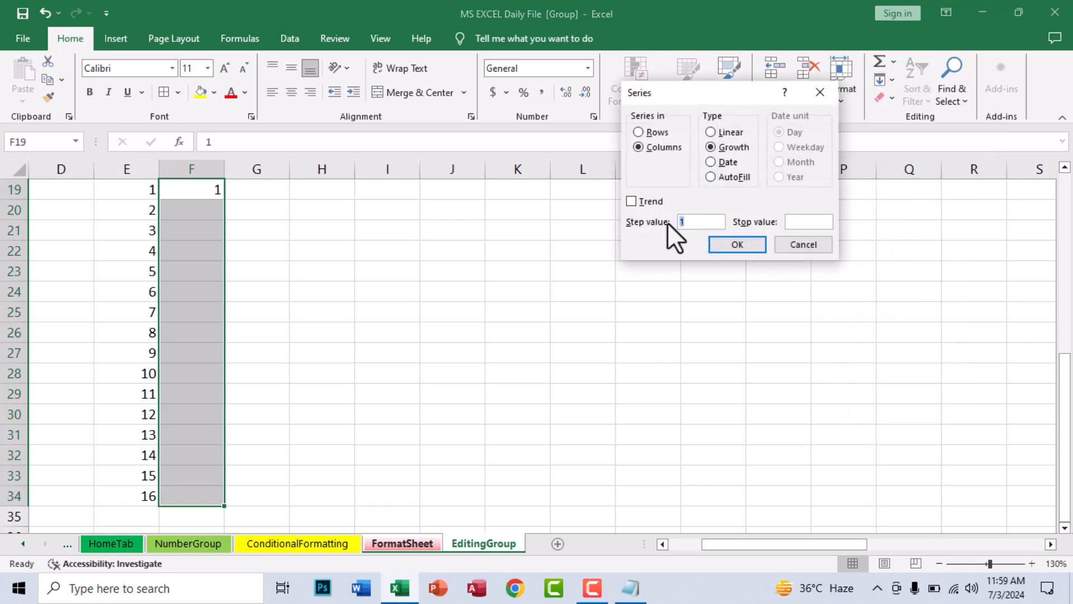
{"action": "key", "text": "Return"}
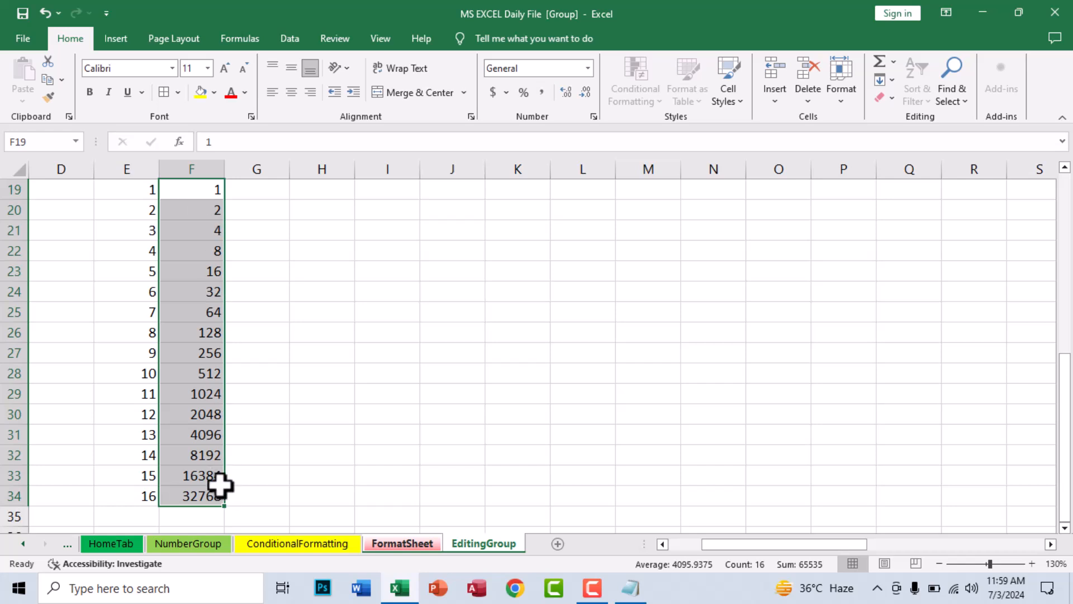
Insert today's date, 7/3/2024, into G19 with Ctrl+;
{"action": "left_click", "coordinate": [271, 193]}
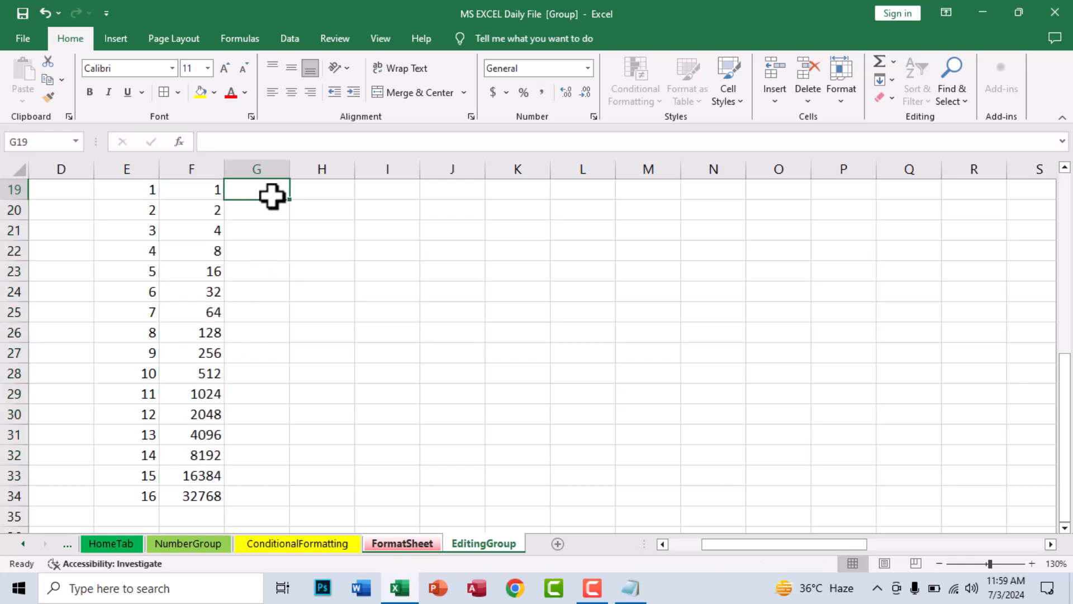
{"action": "key", "text": "ctrl+semicolon"}
{"action": "key", "text": "ctrl+Return"}
Fill G19:G34 with daily dates 7/3/2024–7/18/2024 and autofit column G to show them
{"action": "left_click_drag", "start_coordinate": [271, 193], "coordinate": [283, 498]}
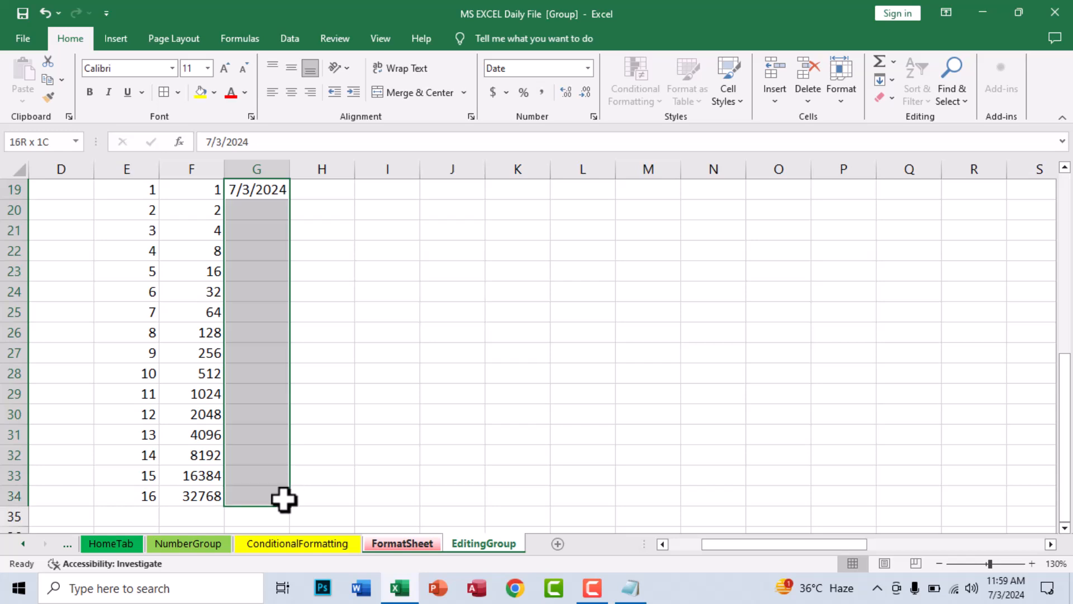
{"action": "left_click", "coordinate": [891, 84]}
{"action": "left_click", "coordinate": [914, 194]}
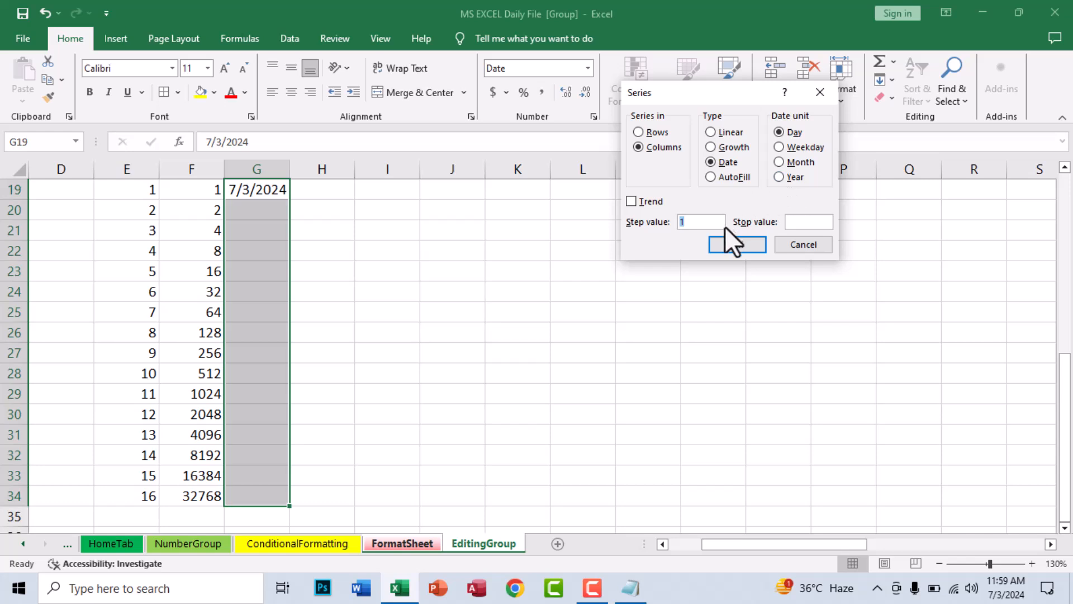
{"action": "left_click", "coordinate": [732, 242]}
{"action": "double_click", "coordinate": [291, 177]}
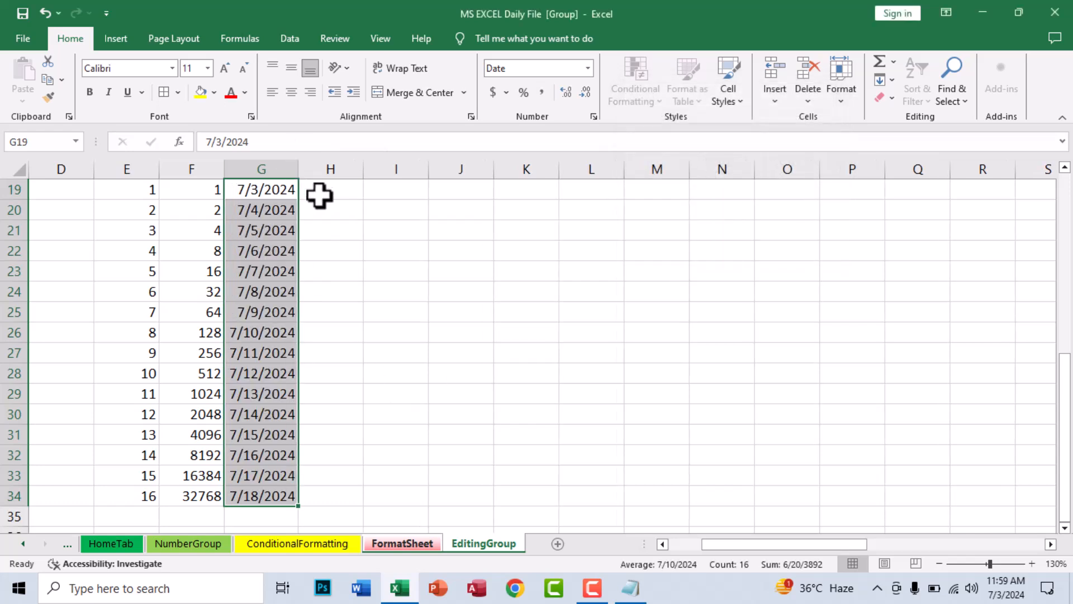
Enter 1 in H19 and fill it down H19:H34 with AutoFill
{"action": "left_click", "coordinate": [323, 190]}
{"action": "type", "text": "1"}
{"action": "key", "text": "Return"}
{"action": "left_click_drag", "start_coordinate": [341, 190], "coordinate": [306, 505]}
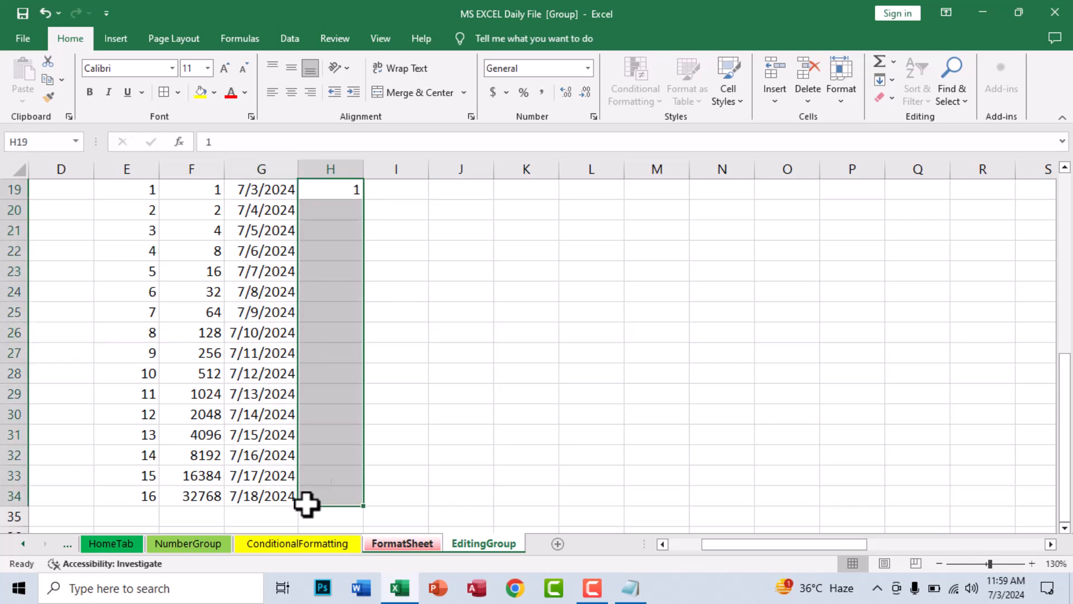
{"action": "left_click", "coordinate": [892, 80]}
{"action": "left_click", "coordinate": [908, 194]}
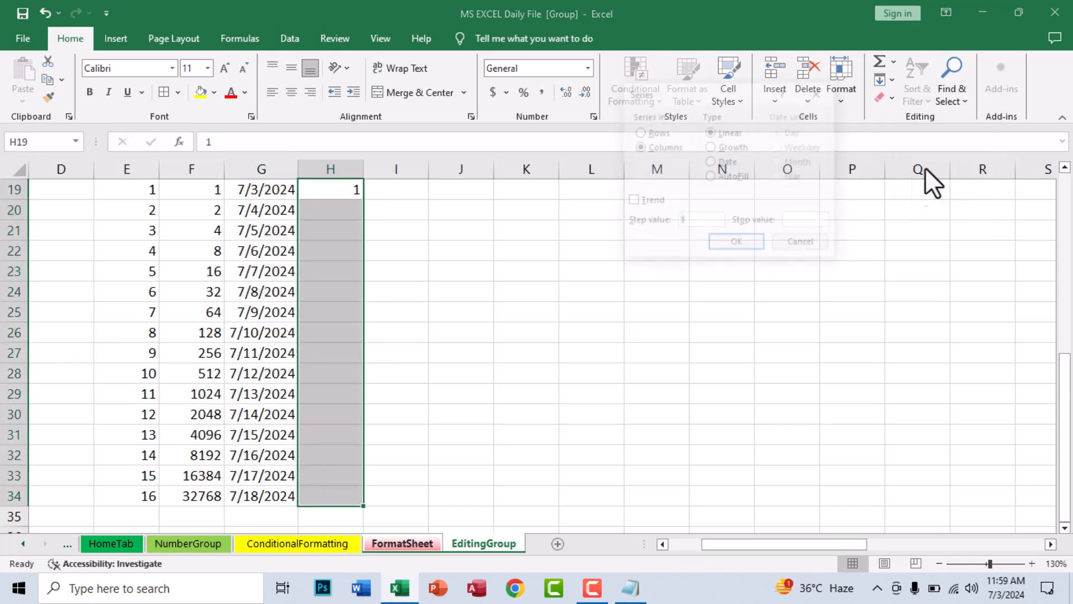
{"action": "left_click", "coordinate": [727, 244]}
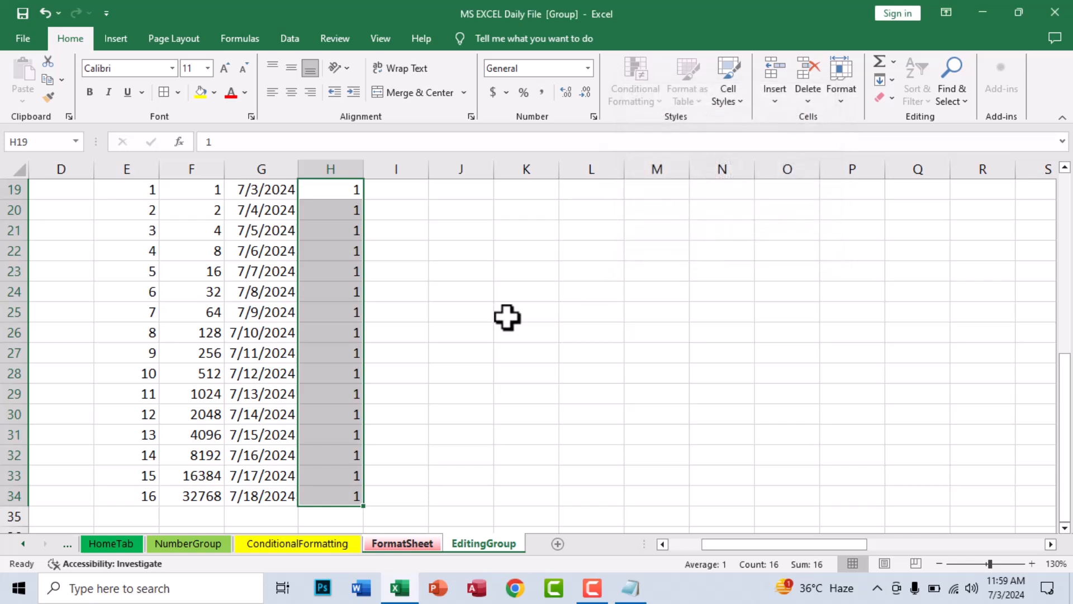
Open the Series dialog from J21 and cancel it without filling, then select L24
{"action": "left_click", "coordinate": [474, 232]}
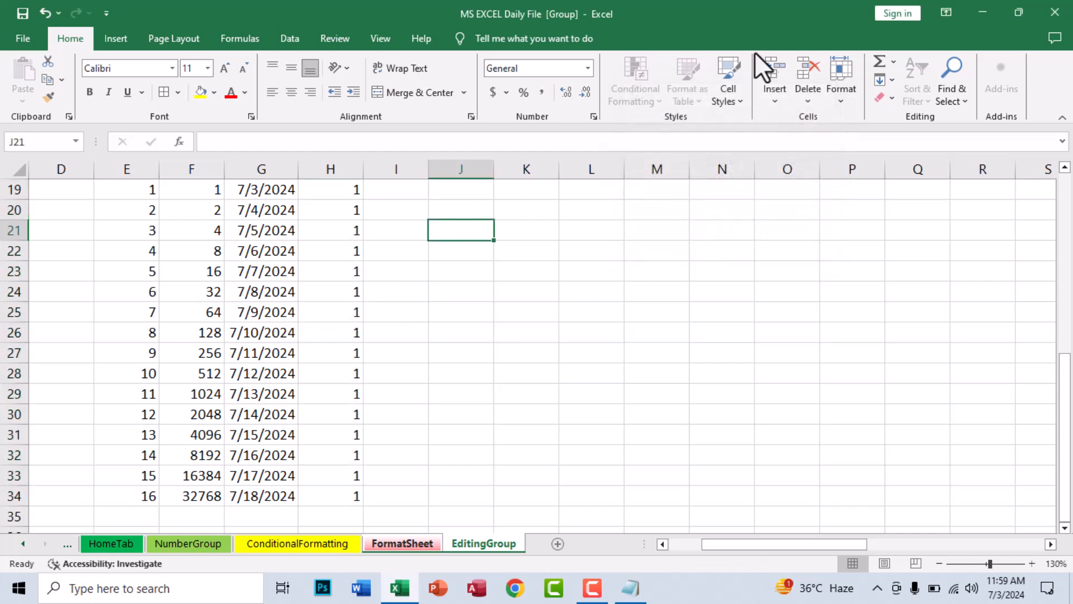
{"action": "left_click", "coordinate": [842, 88]}
{"action": "left_click", "coordinate": [884, 80]}
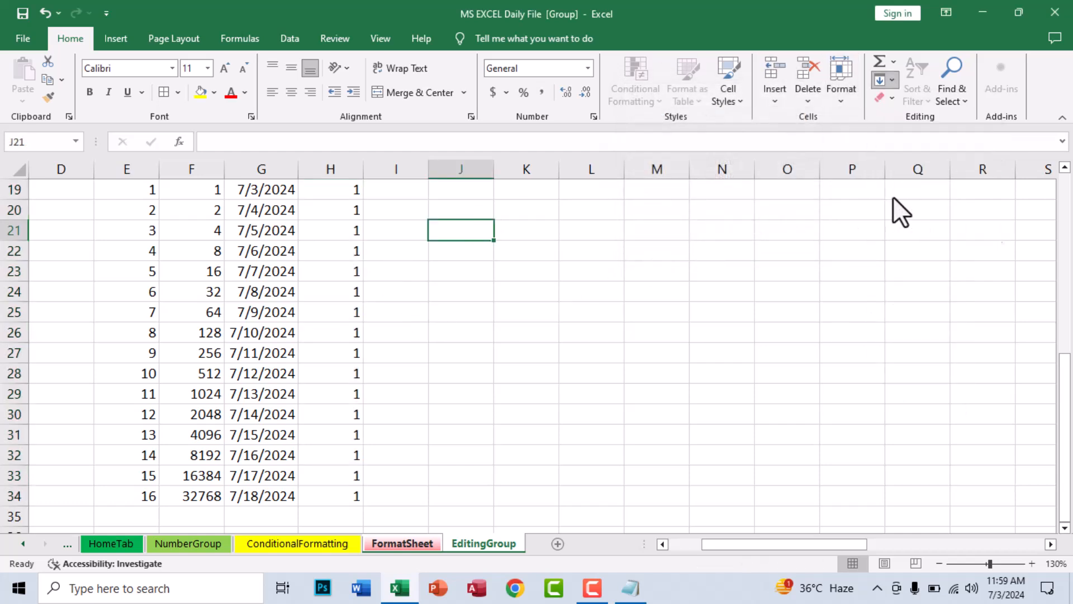
{"action": "left_click", "coordinate": [894, 196]}
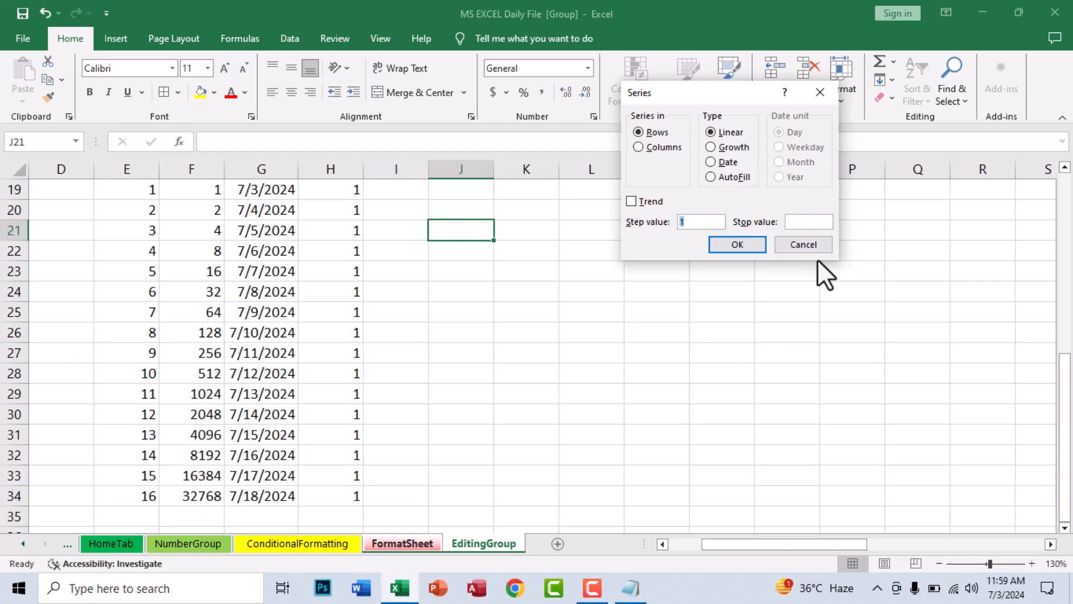
{"action": "left_click", "coordinate": [803, 245]}
{"action": "left_click", "coordinate": [392, 251]}
{"action": "left_click", "coordinate": [507, 241]}
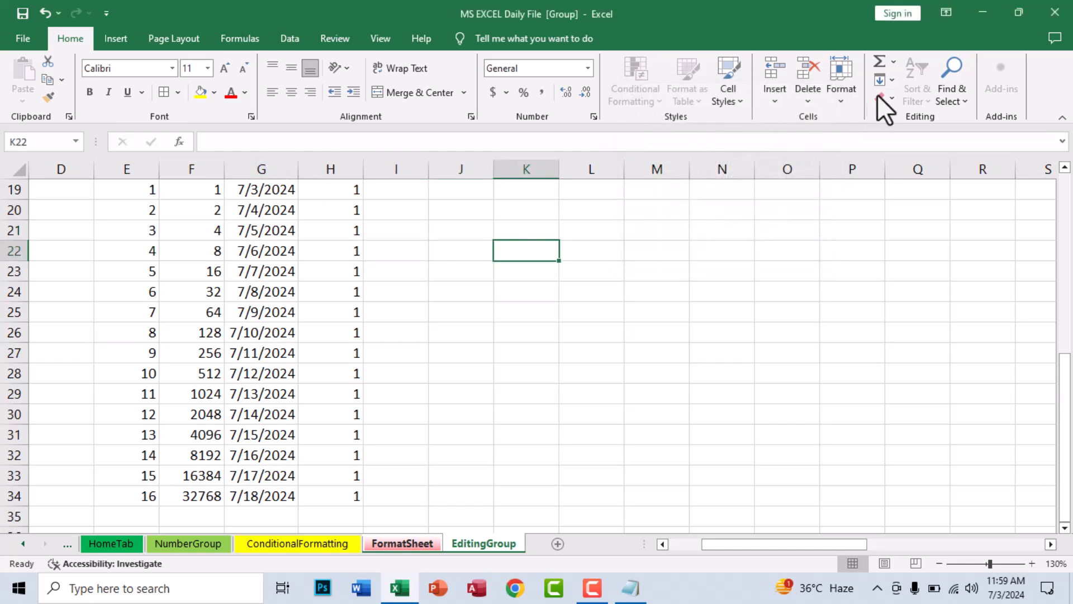
{"action": "left_click", "coordinate": [885, 81]}
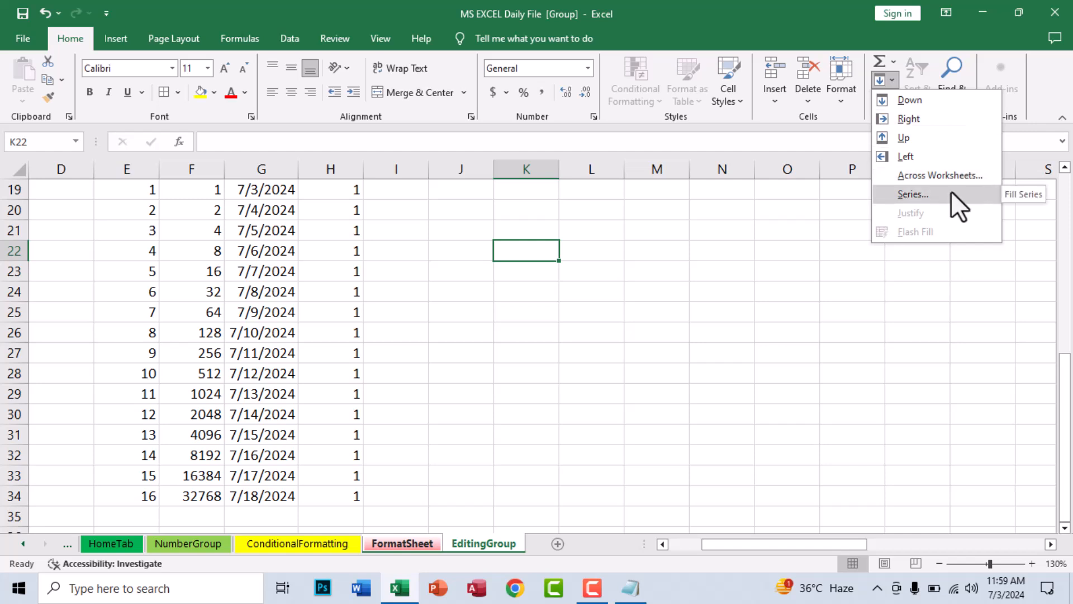
{"action": "left_click", "coordinate": [589, 286]}
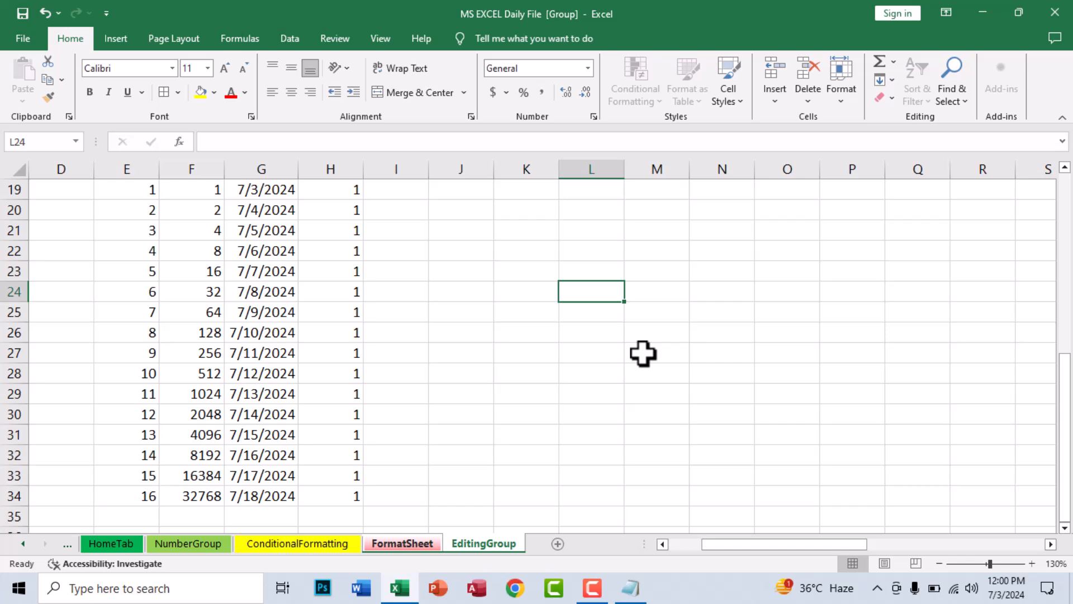
Enter the title 'The InfoSystem Online Academy' in cell L24
{"action": "type", "text": "The InfoSystem Online Academy"}
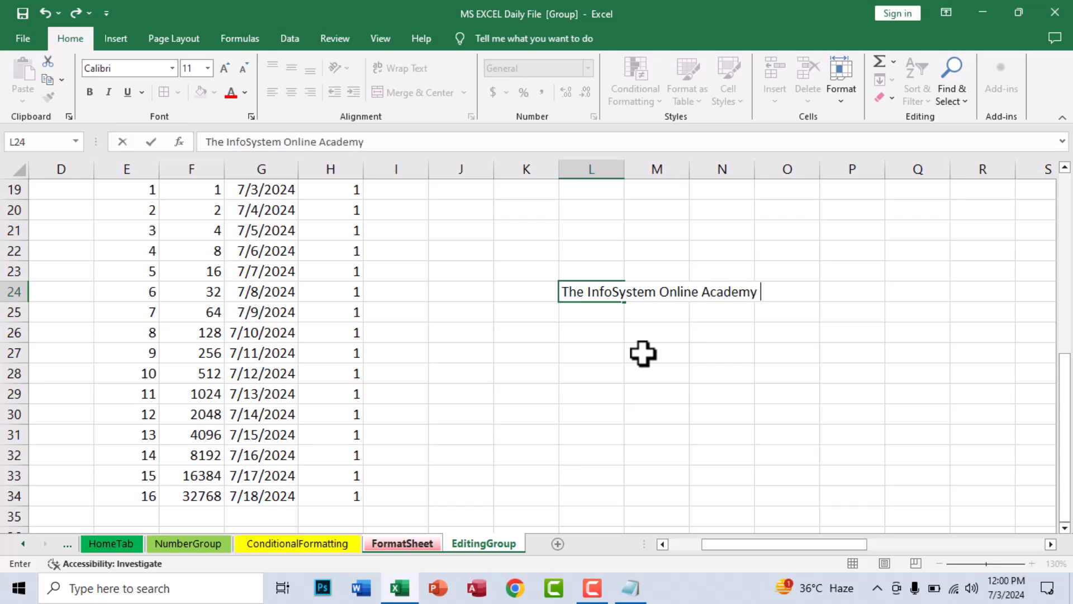
{"action": "key", "text": "Return"}
{"action": "left_click", "coordinate": [567, 286]}
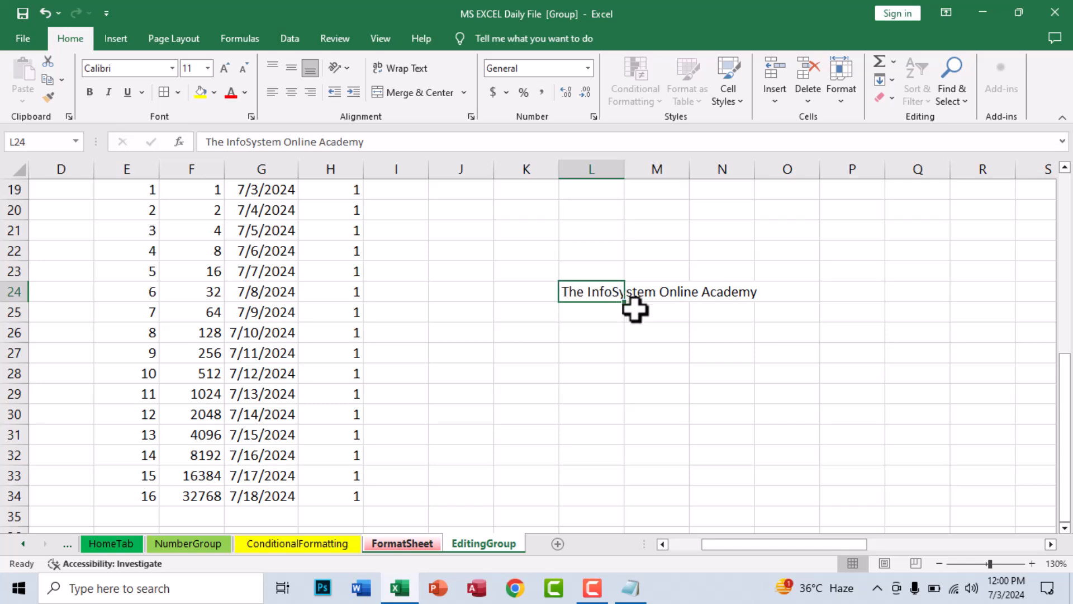
{"action": "left_click", "coordinate": [897, 85]}
{"action": "left_click", "coordinate": [656, 402]}
{"action": "left_click", "coordinate": [656, 403]}
{"action": "left_click", "coordinate": [577, 293]}
{"action": "left_click", "coordinate": [889, 81]}
{"action": "left_click", "coordinate": [888, 81]}
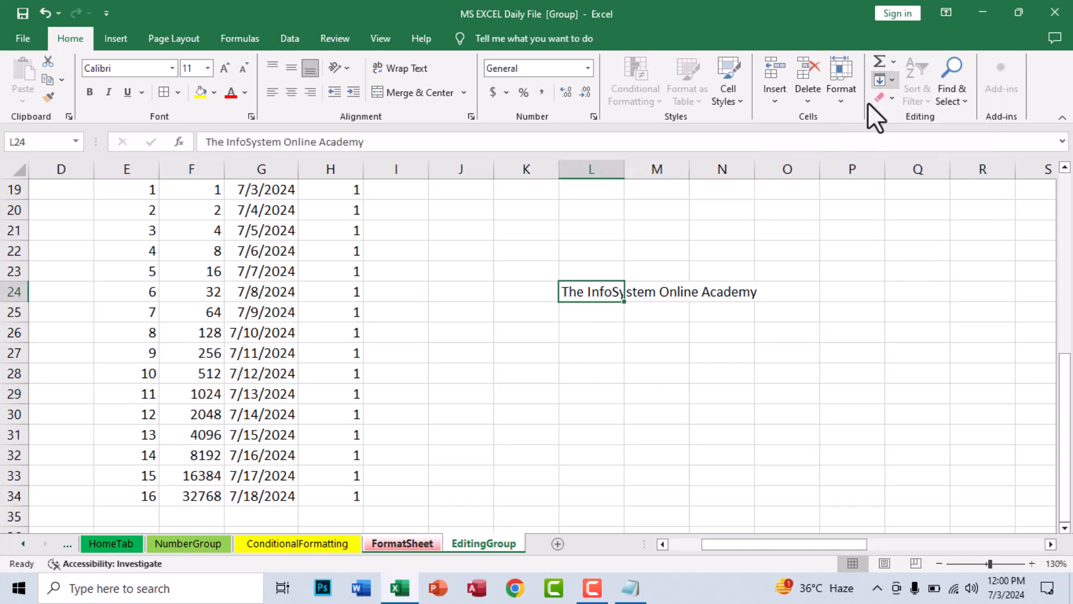
{"action": "left_click", "coordinate": [671, 393]}
{"action": "left_click", "coordinate": [594, 308]}
{"action": "left_click", "coordinate": [593, 287]}
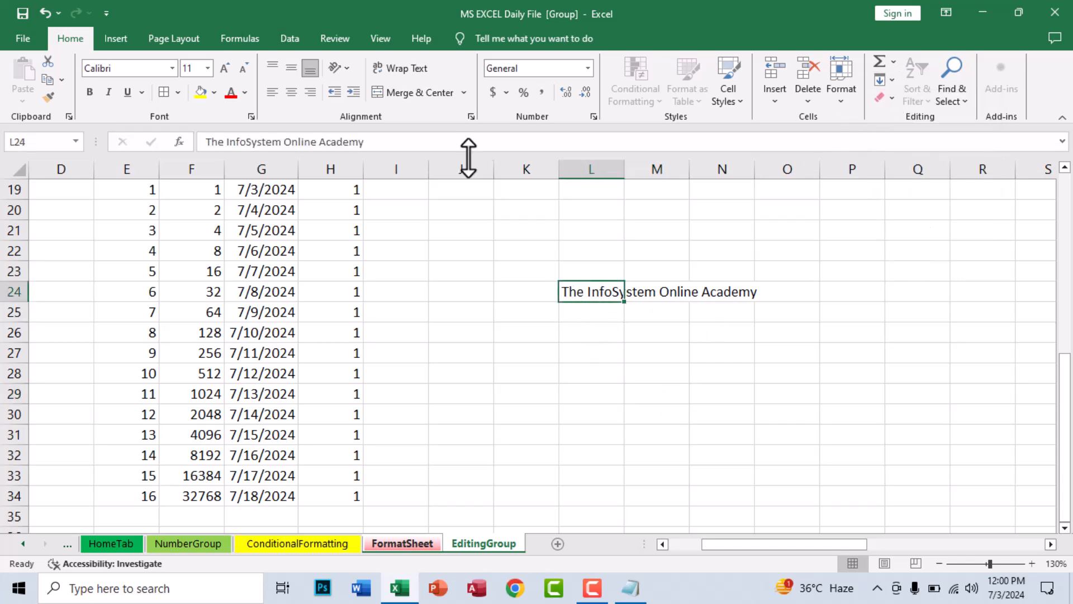
Toggle Wrap Text on L24 and undo it, then start typing 'The InfoSys' in L28
{"action": "left_click", "coordinate": [405, 68]}
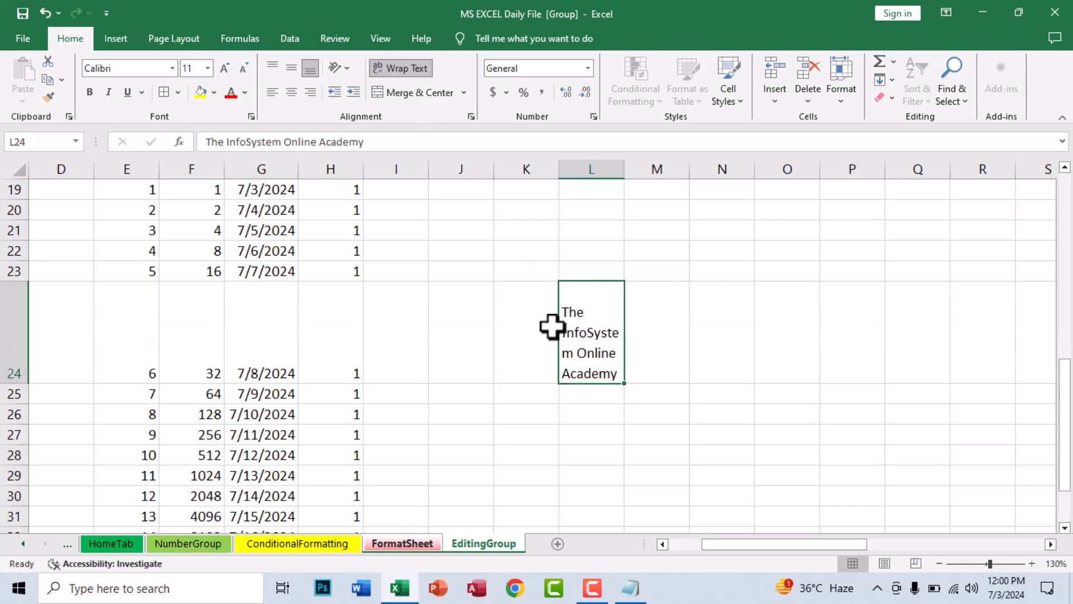
{"action": "key", "text": "ctrl+z"}
{"action": "left_click", "coordinate": [596, 330]}
{"action": "double_click", "coordinate": [599, 294]}
{"action": "key", "text": "Return"}
{"action": "left_click", "coordinate": [591, 296]}
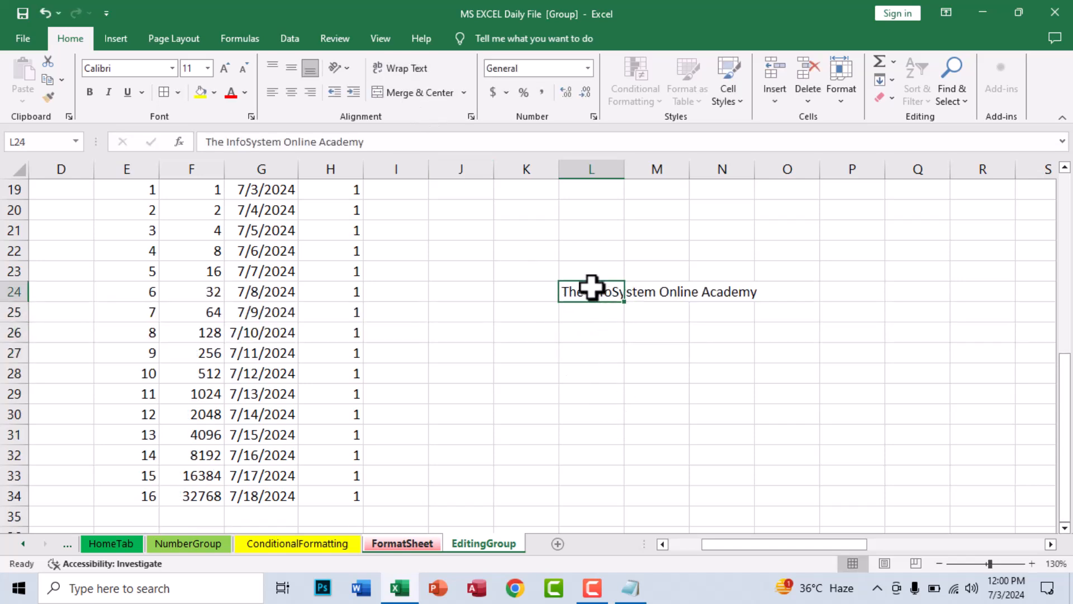
{"action": "left_click", "coordinate": [582, 367]}
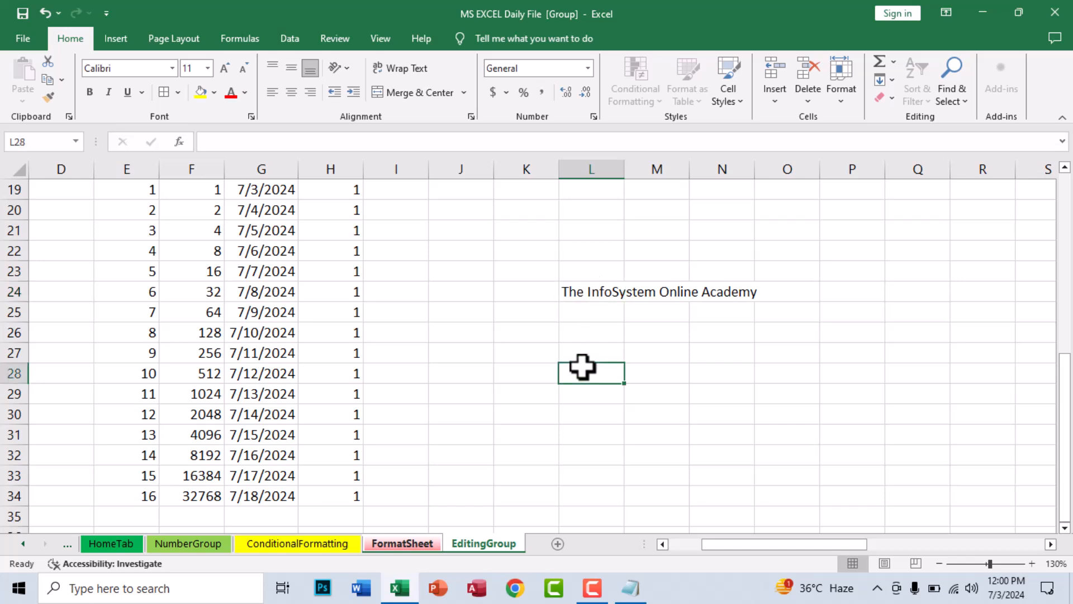
{"action": "type", "text": "The InfoSys"}
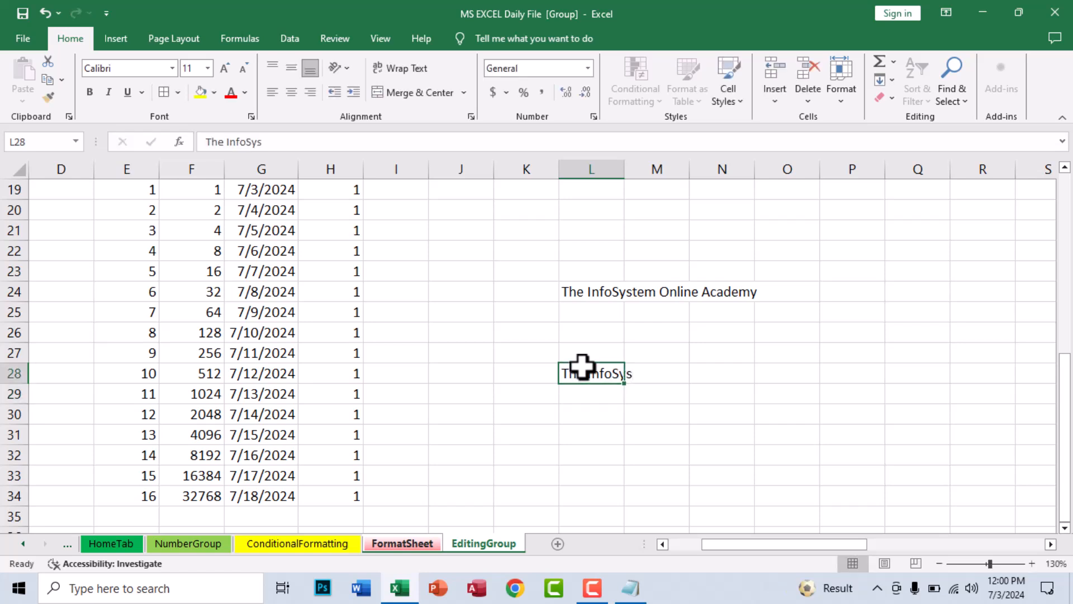
Ungroup the worksheets by switching sheets, then return to EditingGroup
{"action": "left_click", "coordinate": [886, 80]}
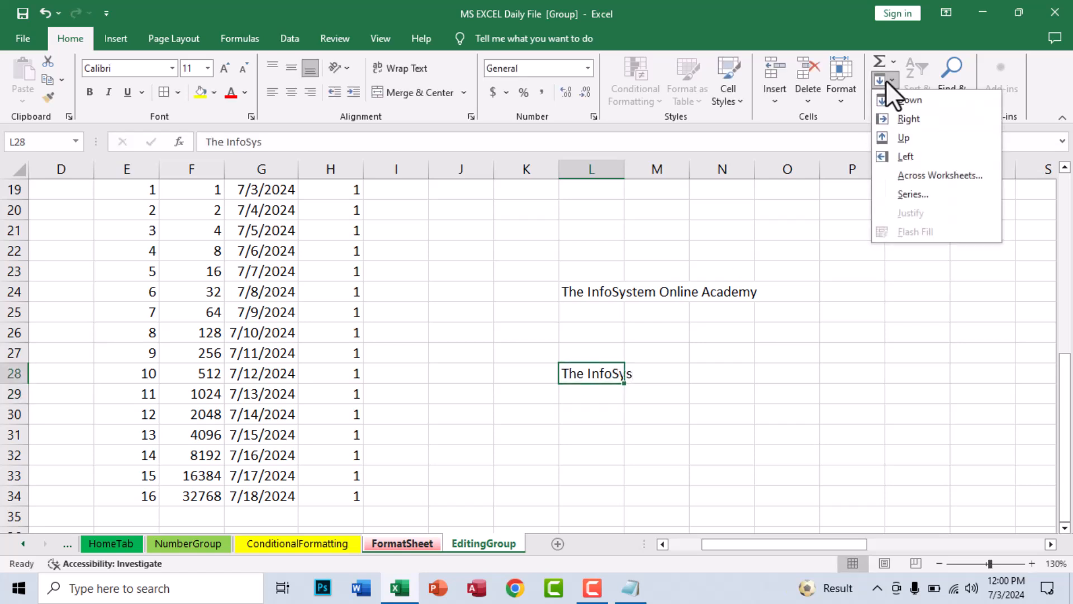
{"action": "left_click", "coordinate": [734, 352]}
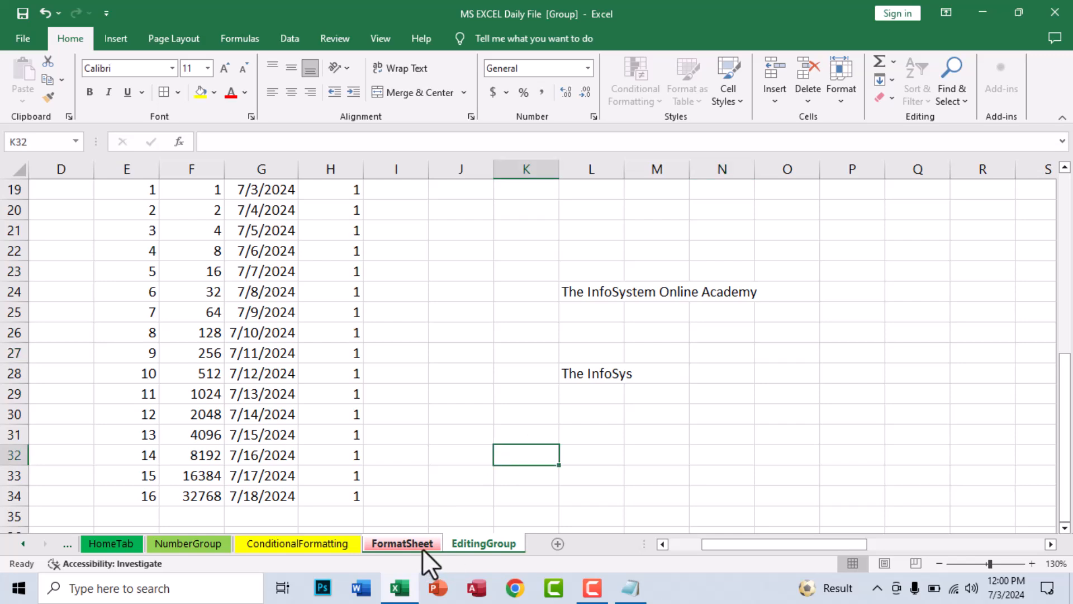
{"action": "left_click", "coordinate": [296, 539]}
{"action": "left_click", "coordinate": [473, 544]}
Justify the L24 sentence into one word per cell down L24:L27 and autofit column L
{"action": "left_click", "coordinate": [537, 416]}
{"action": "left_click", "coordinate": [589, 376]}
{"action": "left_click", "coordinate": [604, 292]}
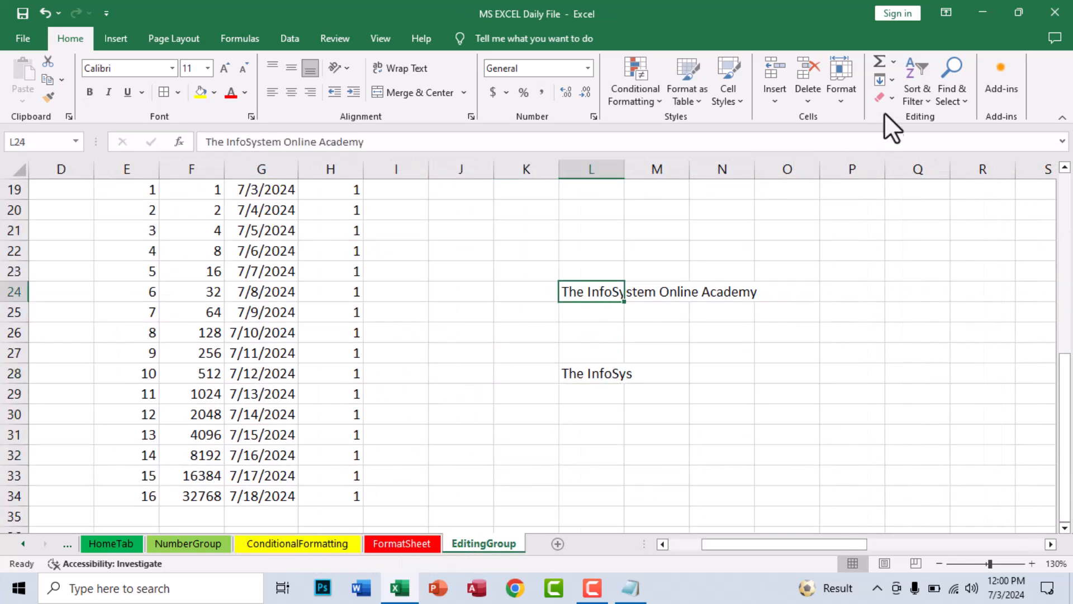
{"action": "left_click", "coordinate": [888, 81]}
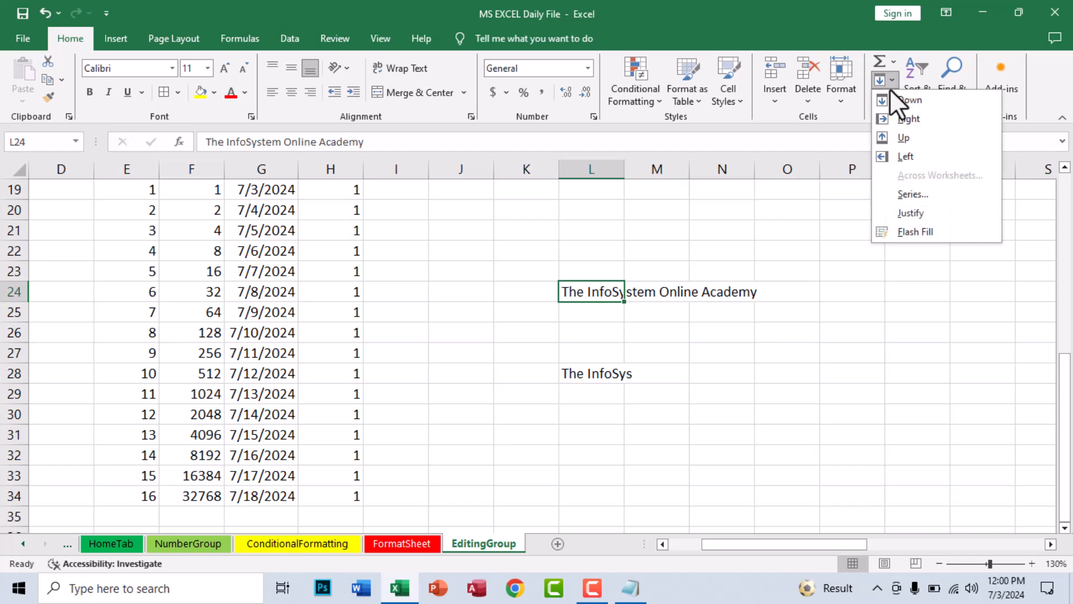
{"action": "left_click", "coordinate": [910, 216]}
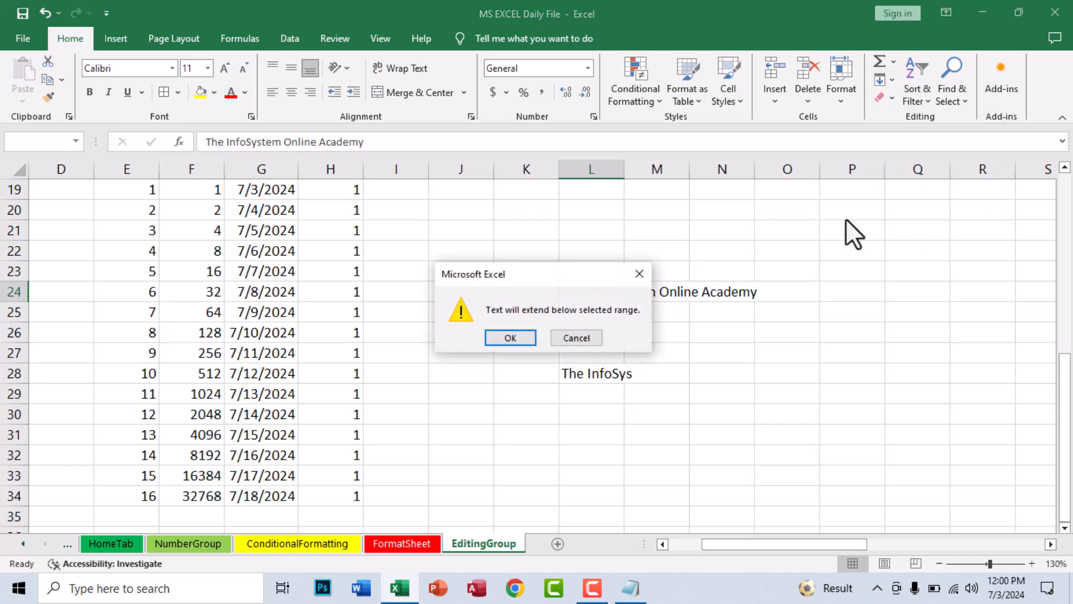
{"action": "left_click_drag", "start_coordinate": [548, 277], "coordinate": [800, 112]}
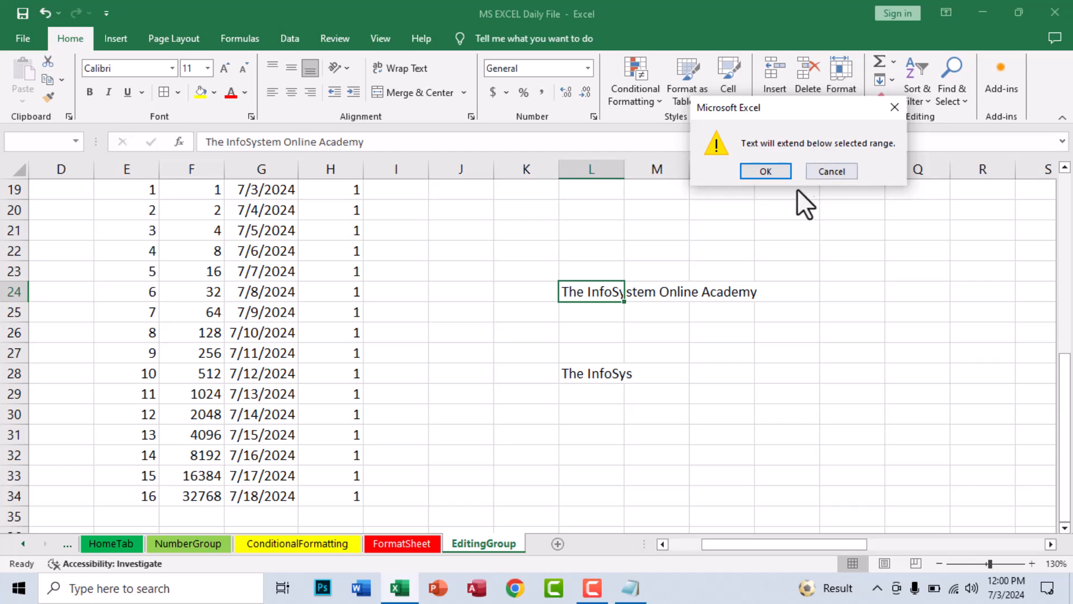
{"action": "left_click", "coordinate": [765, 170]}
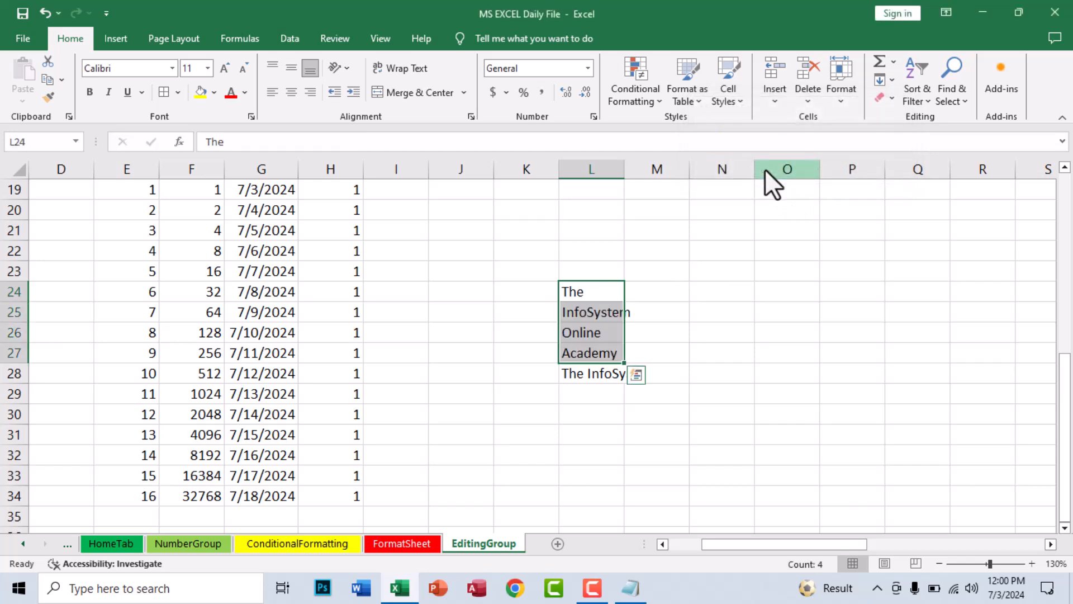
{"action": "double_click", "coordinate": [625, 168]}
{"action": "left_click", "coordinate": [606, 350]}
{"action": "left_click_drag", "start_coordinate": [601, 299], "coordinate": [589, 352]}
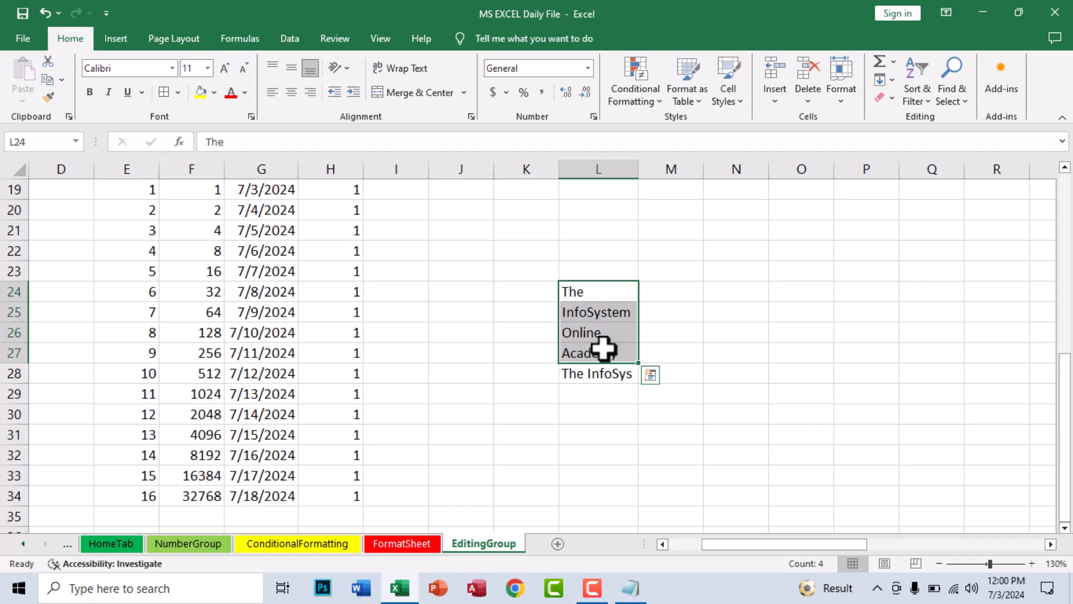
{"action": "left_click", "coordinate": [709, 308]}
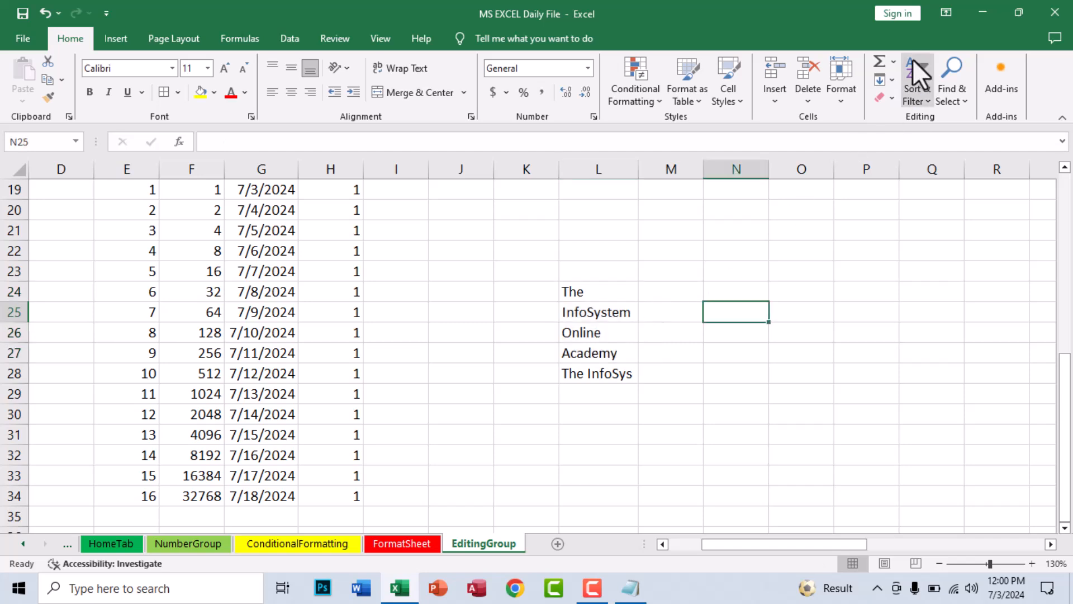
{"action": "left_click", "coordinate": [886, 82]}
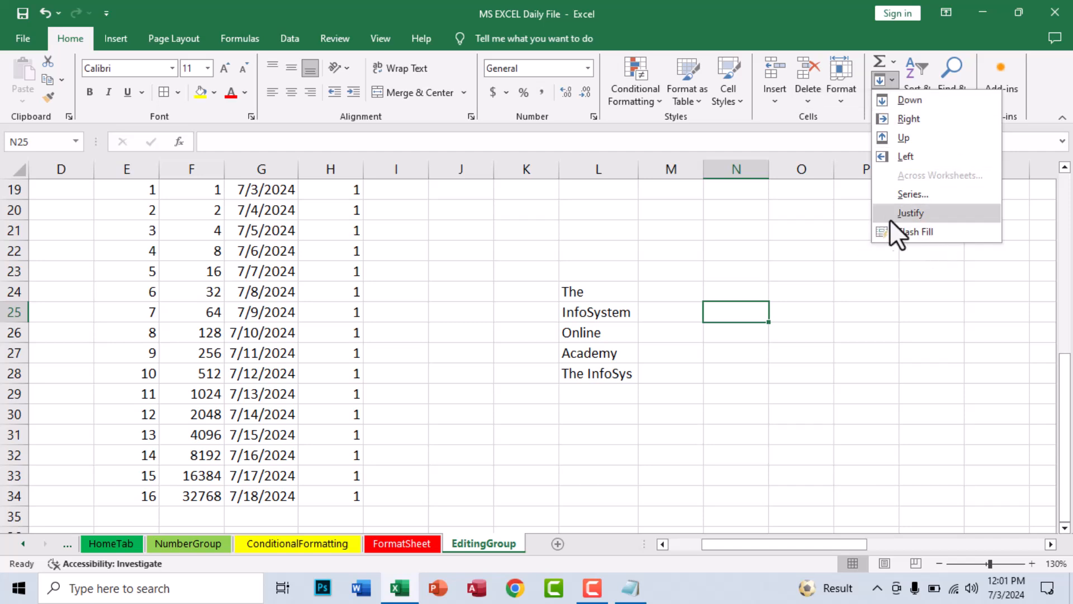
{"action": "left_click", "coordinate": [757, 264]}
{"action": "left_click", "coordinate": [749, 250]}
{"action": "left_click", "coordinate": [752, 234]}
{"action": "left_click_drag", "start_coordinate": [771, 166], "coordinate": [857, 166]}
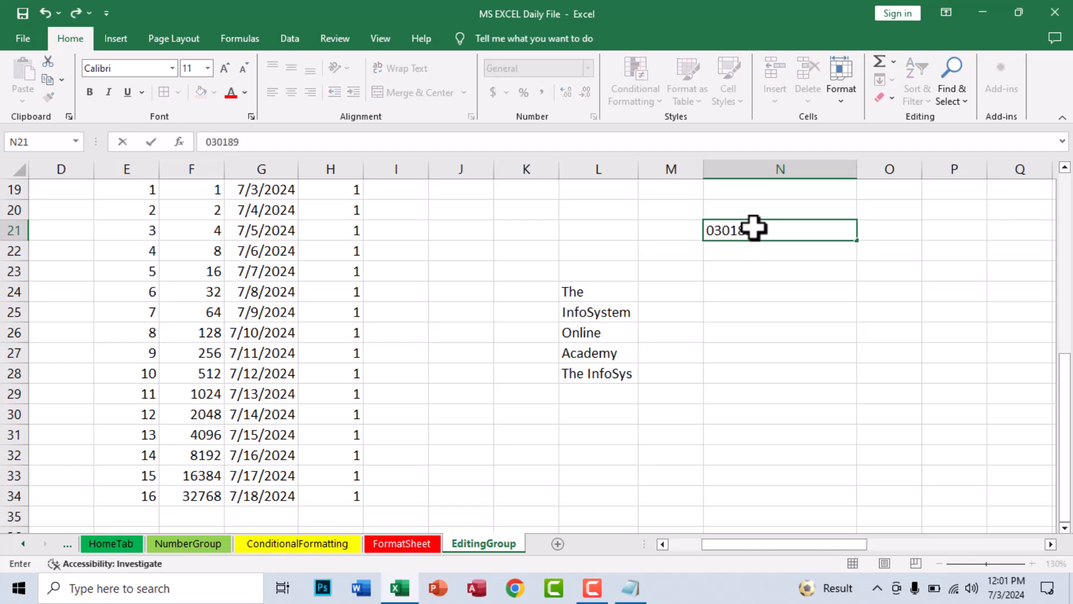
{"action": "key", "text": "Return"}
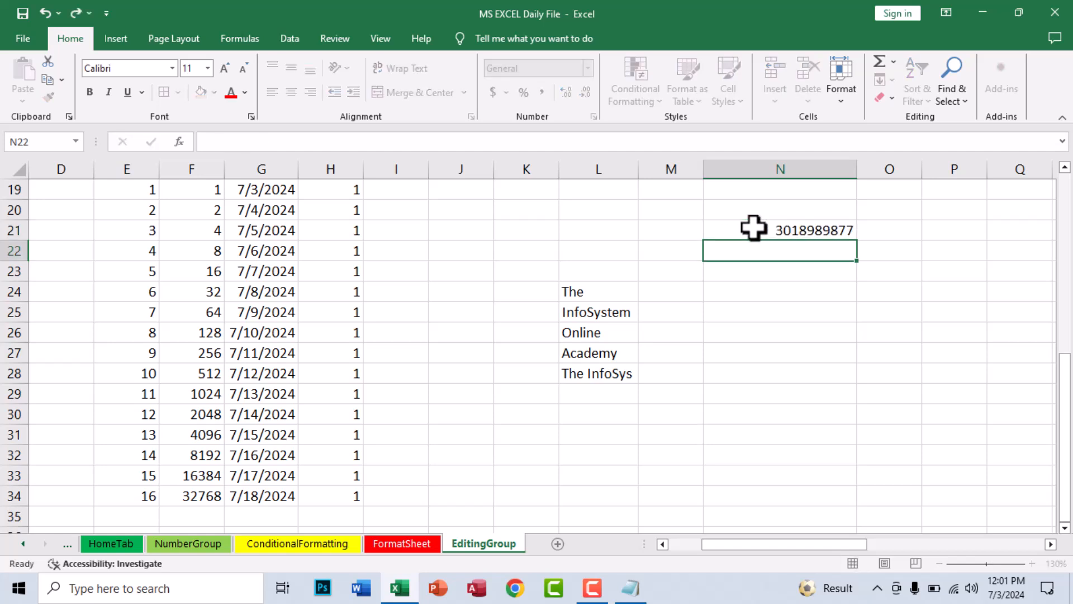
Fill an increasing number series down N21:N32, centre it, and widen column O
{"action": "left_click", "coordinate": [753, 227]}
{"action": "left_click_drag", "start_coordinate": [858, 241], "coordinate": [858, 459]}
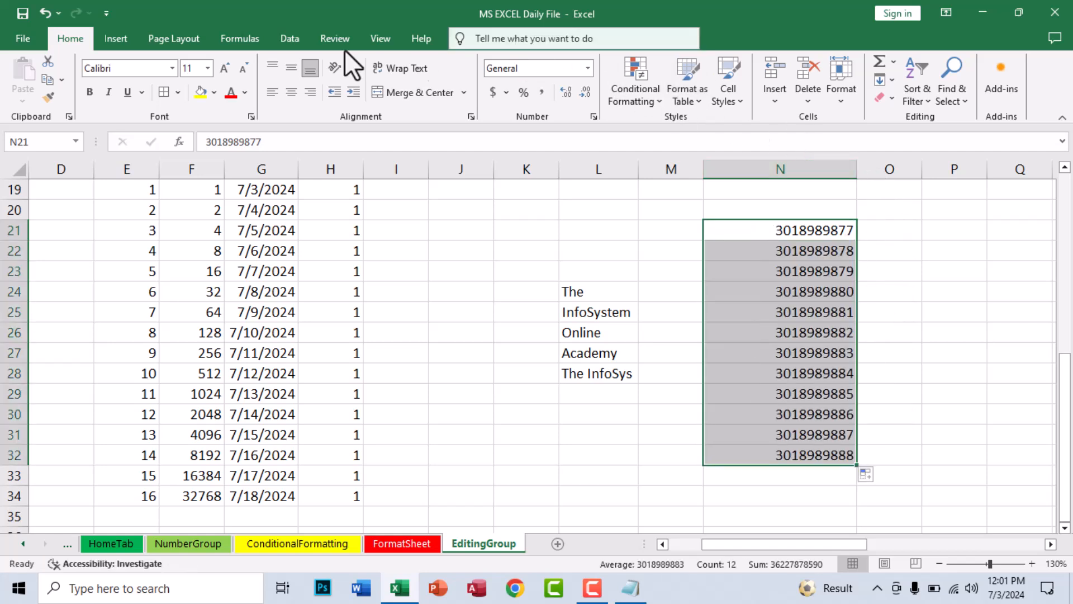
{"action": "left_click", "coordinate": [291, 92]}
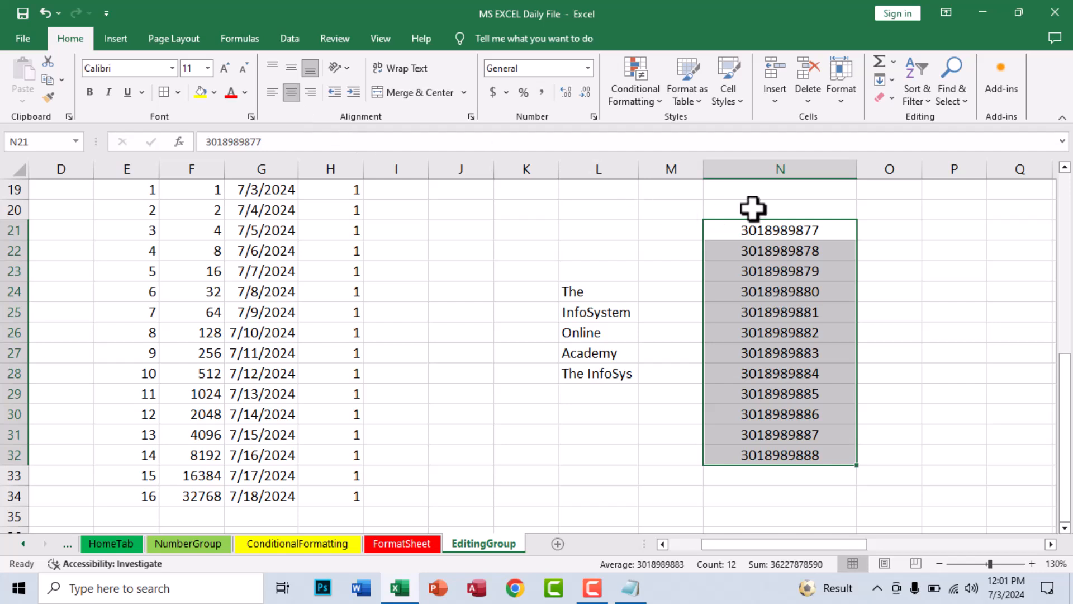
{"action": "left_click", "coordinate": [906, 226]}
{"action": "left_click_drag", "start_coordinate": [923, 167], "coordinate": [1002, 170]}
{"action": "left_click", "coordinate": [783, 235]}
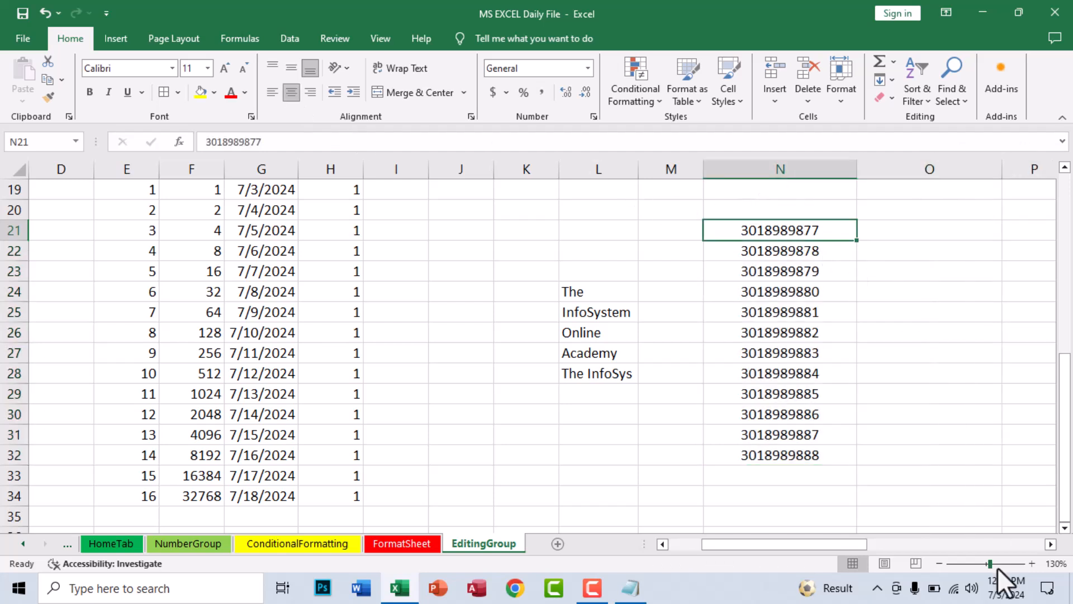
{"action": "left_click", "coordinate": [1051, 544]}
{"action": "left_click", "coordinate": [1050, 544]}
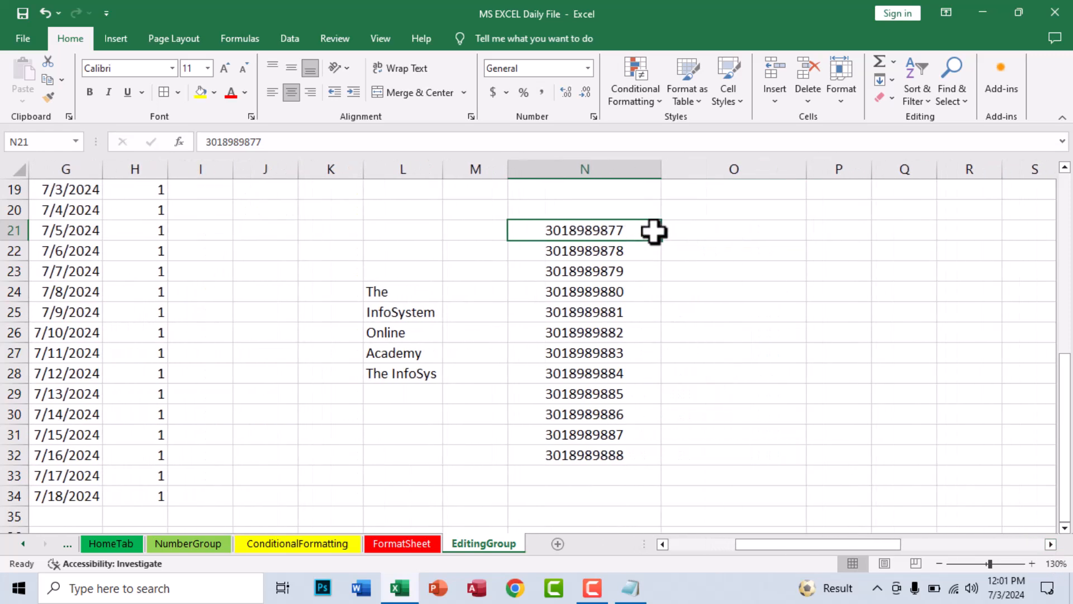
{"action": "left_click_drag", "start_coordinate": [661, 240], "coordinate": [741, 279]}
{"action": "left_click", "coordinate": [741, 284]}
{"action": "left_click", "coordinate": [716, 230]}
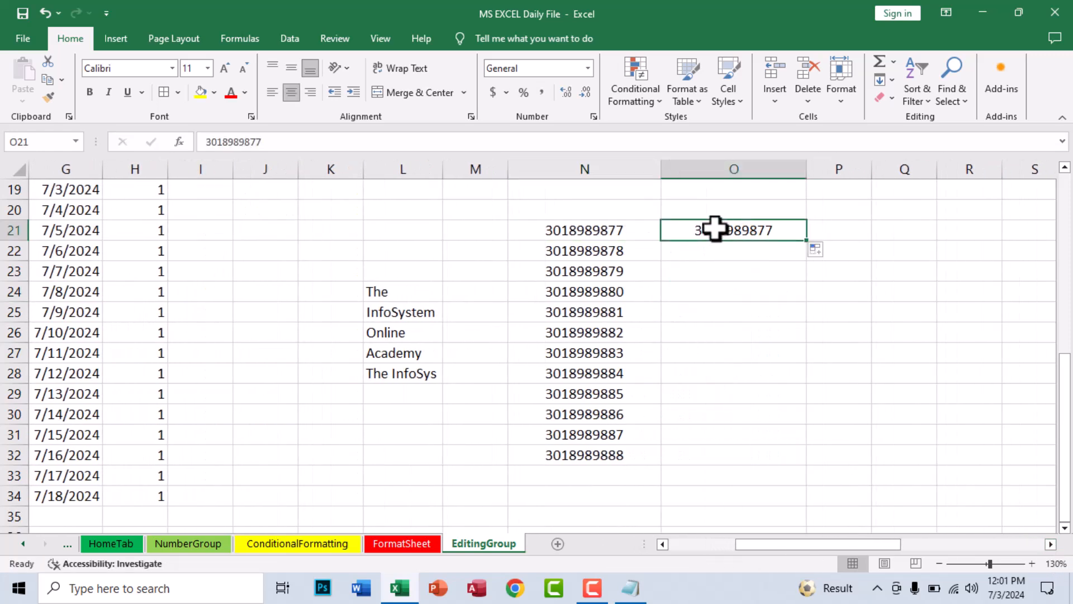
{"action": "double_click", "coordinate": [697, 229]}
{"action": "type", "text": "01"}
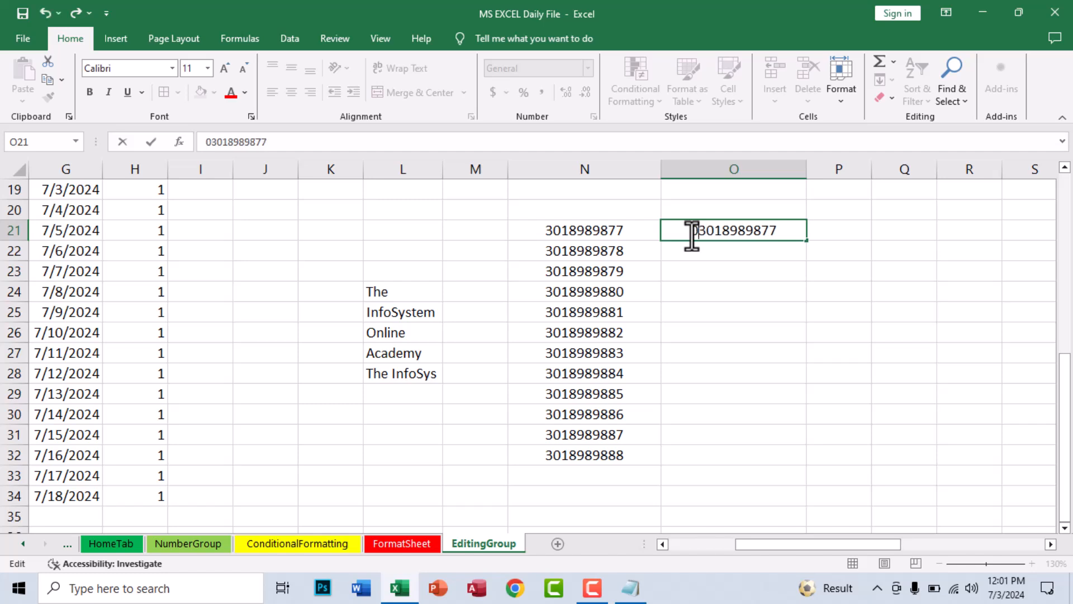
{"action": "type", "text": "-"}
{"action": "key", "text": "Return"}
{"action": "left_click", "coordinate": [692, 230]}
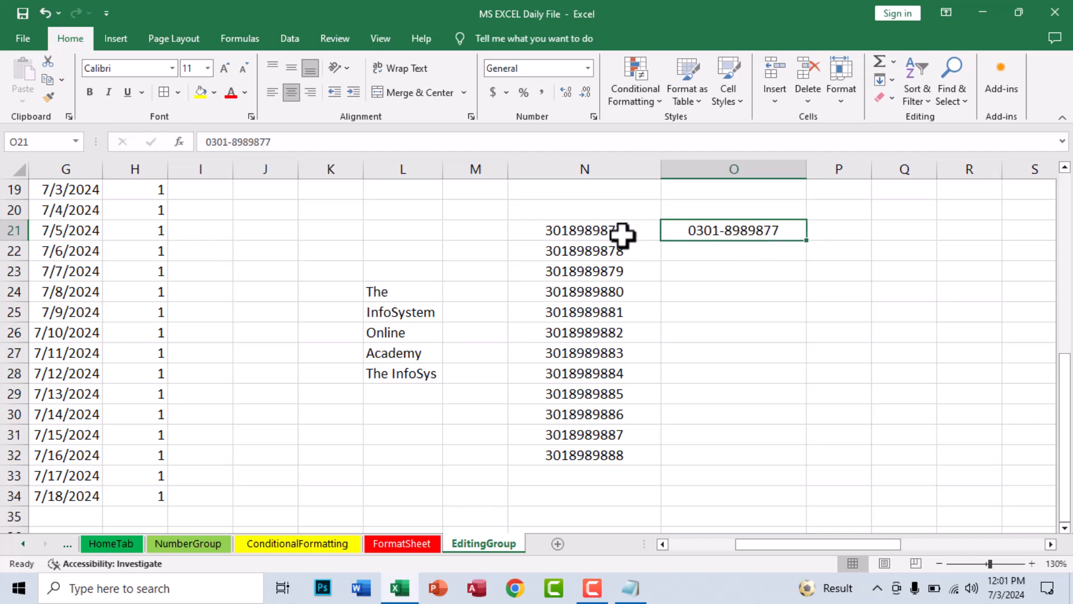
{"action": "left_click", "coordinate": [889, 84]}
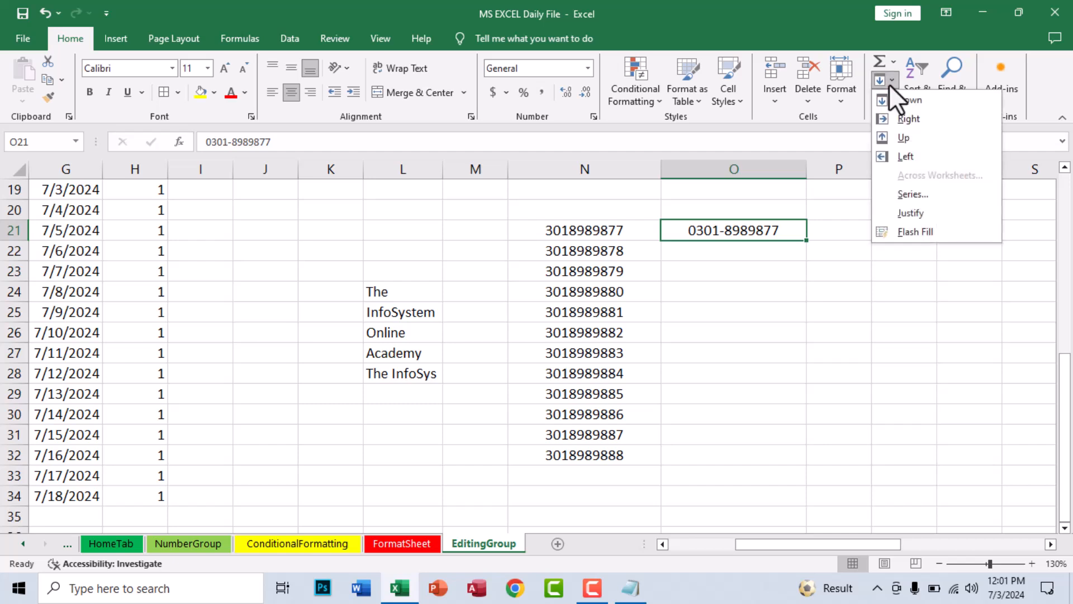
{"action": "left_click", "coordinate": [918, 231]}
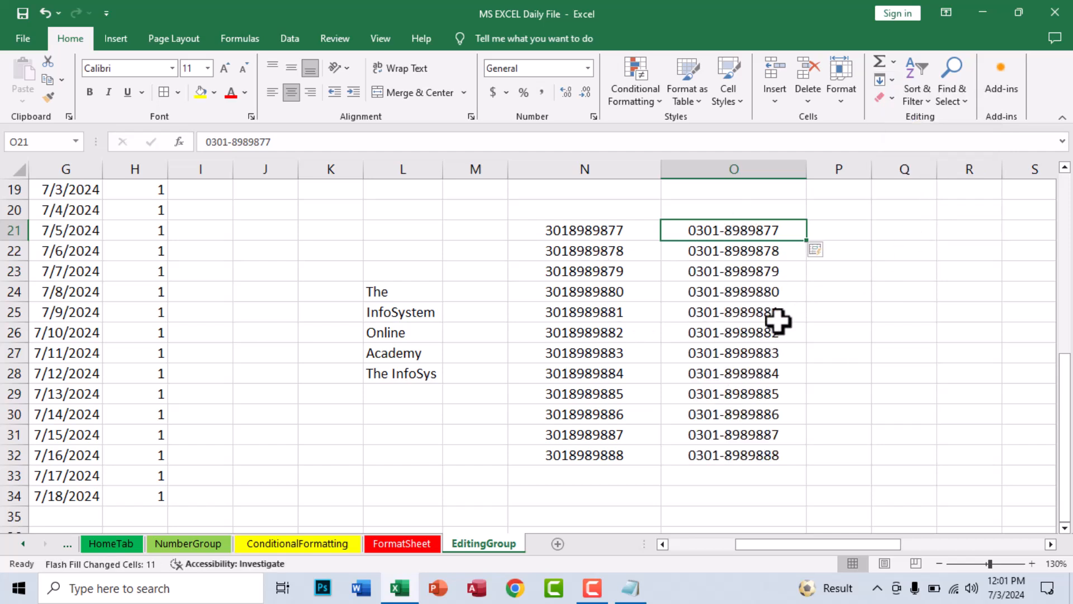
Select O21:O32, apply Clear All, then undo to bring the numbers back
{"action": "left_click", "coordinate": [779, 291]}
{"action": "left_click", "coordinate": [888, 81]}
{"action": "left_click", "coordinate": [889, 254]}
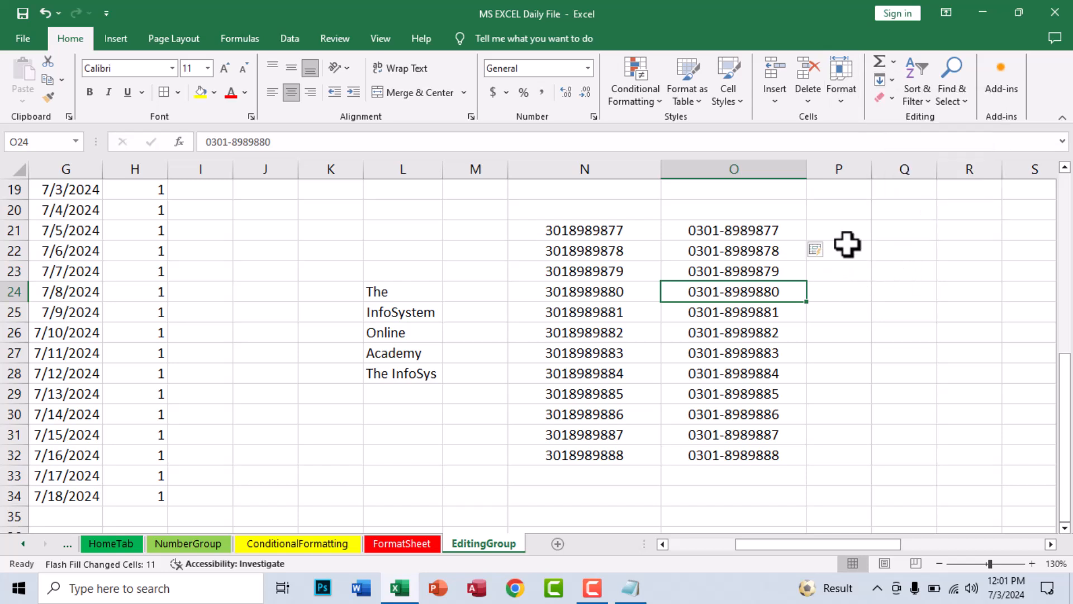
{"action": "left_click_drag", "start_coordinate": [740, 228], "coordinate": [737, 448]}
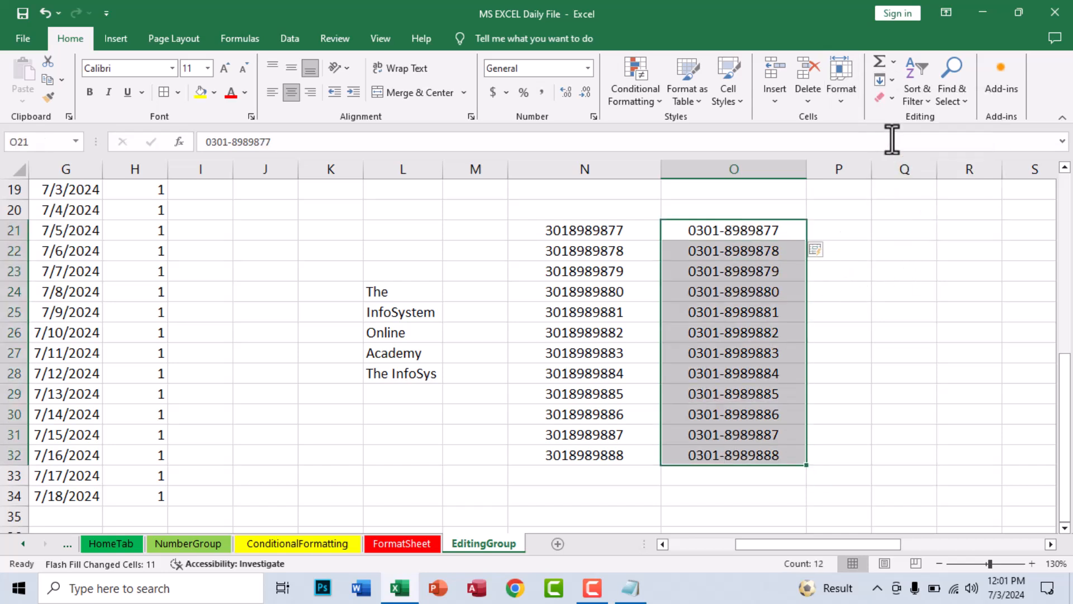
{"action": "left_click", "coordinate": [891, 92]}
{"action": "left_click", "coordinate": [911, 122]}
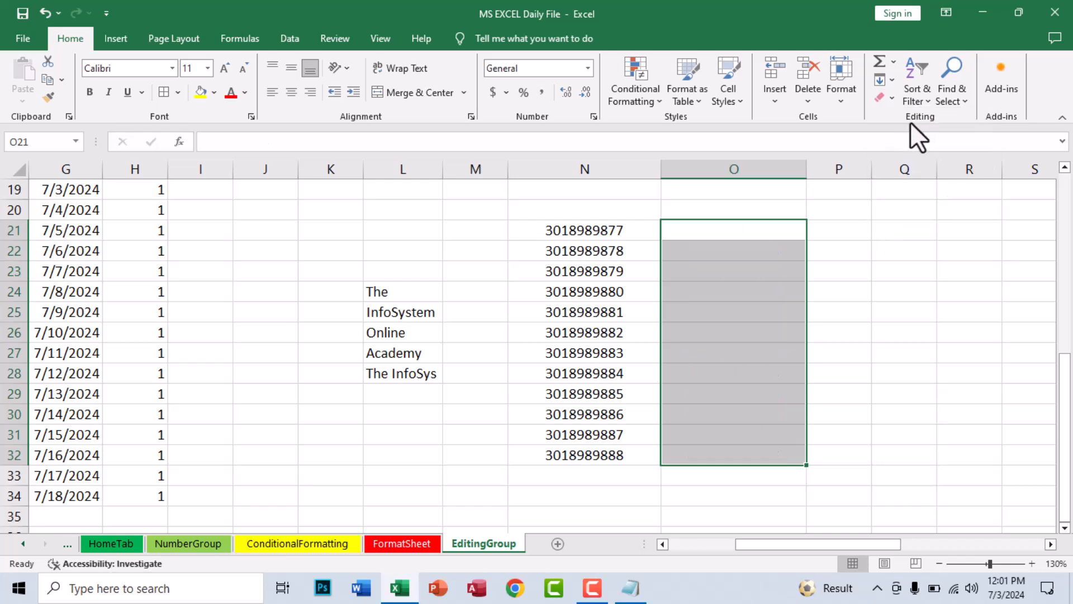
{"action": "key", "text": "ctrl+z"}
Give O21:O32 a yellow fill, then remove it with Clear Formats
{"action": "left_click", "coordinate": [886, 96]}
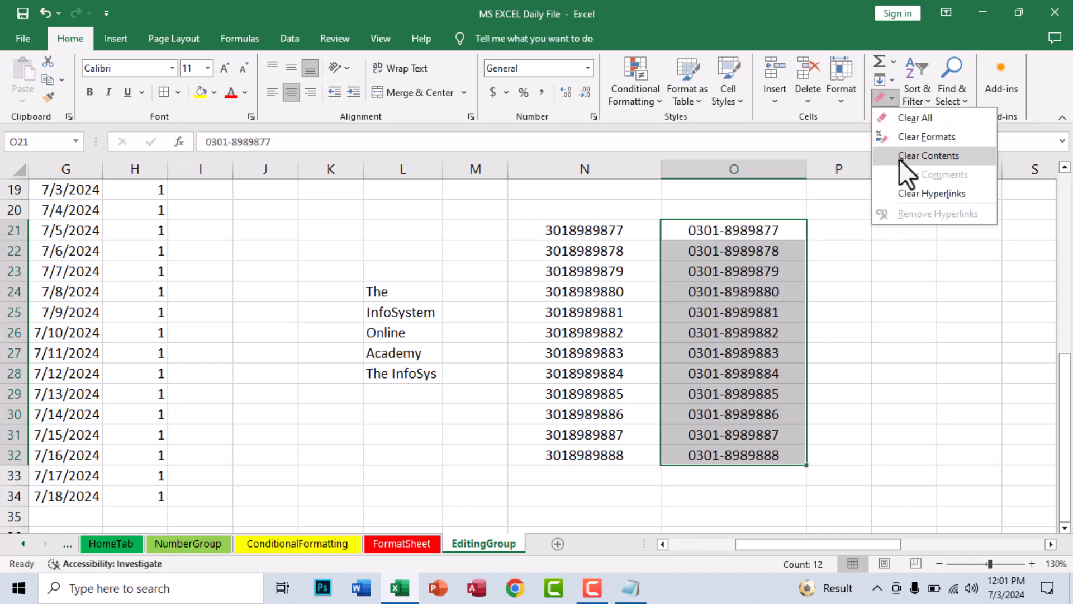
{"action": "left_click", "coordinate": [775, 277]}
{"action": "left_click", "coordinate": [199, 93]}
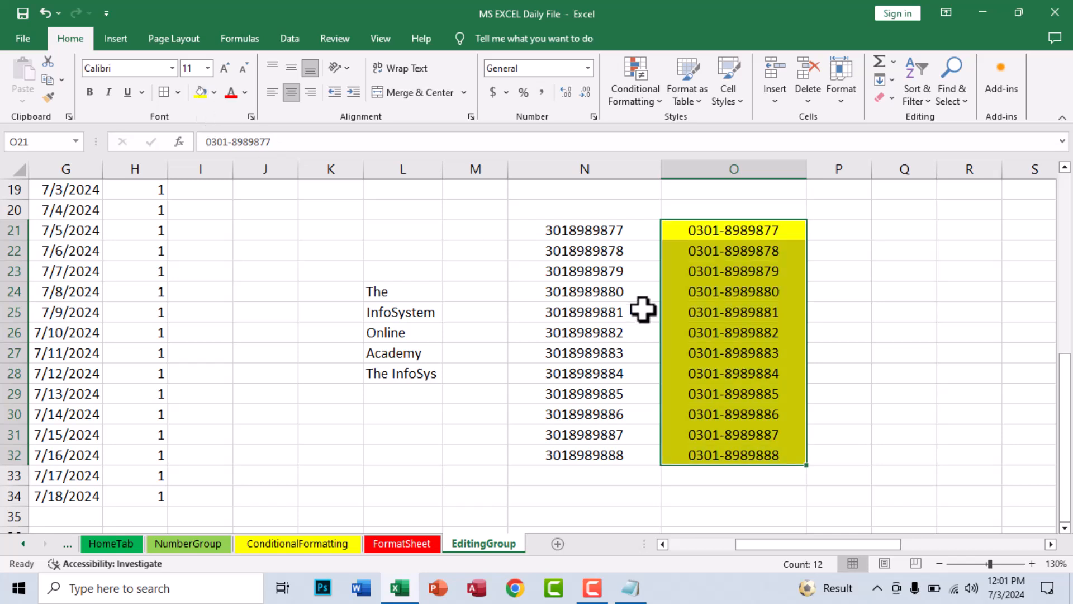
{"action": "left_click", "coordinate": [883, 97]}
{"action": "left_click", "coordinate": [902, 136]}
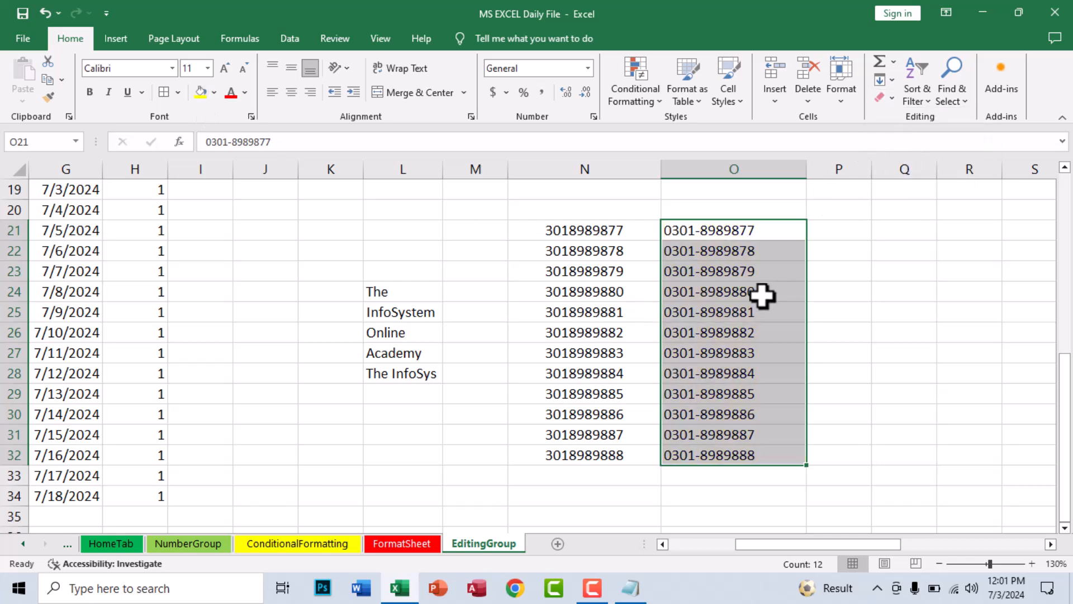
Apply Clear Contents to O21:O32 and undo it to restore the numbers
{"action": "left_click", "coordinate": [884, 98]}
{"action": "left_click", "coordinate": [904, 154]}
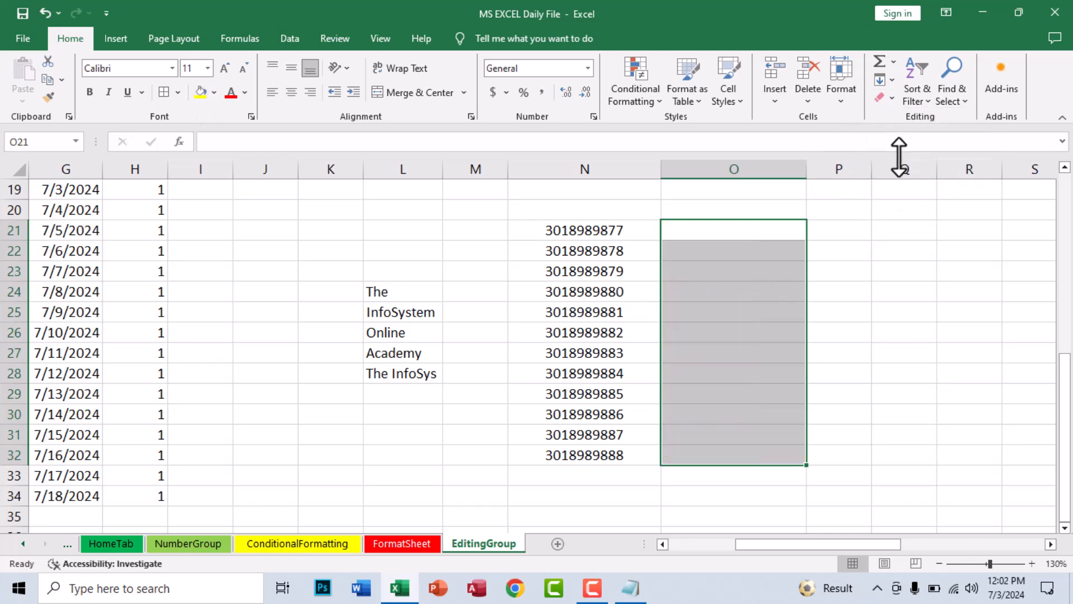
{"action": "key", "text": "ctrl+z"}
{"action": "left_click", "coordinate": [889, 101]}
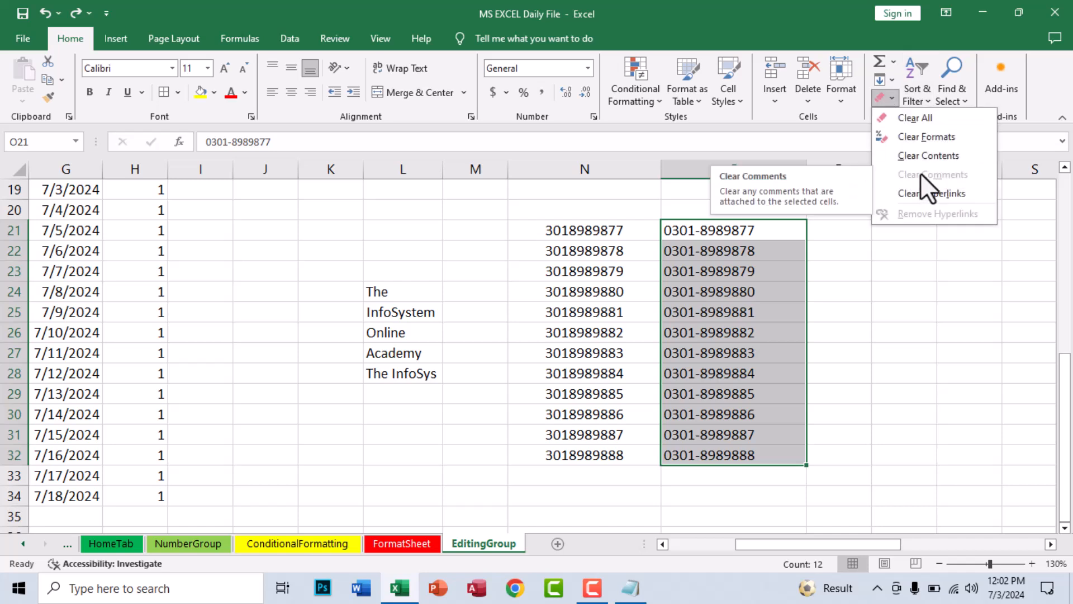
{"action": "left_click", "coordinate": [751, 287]}
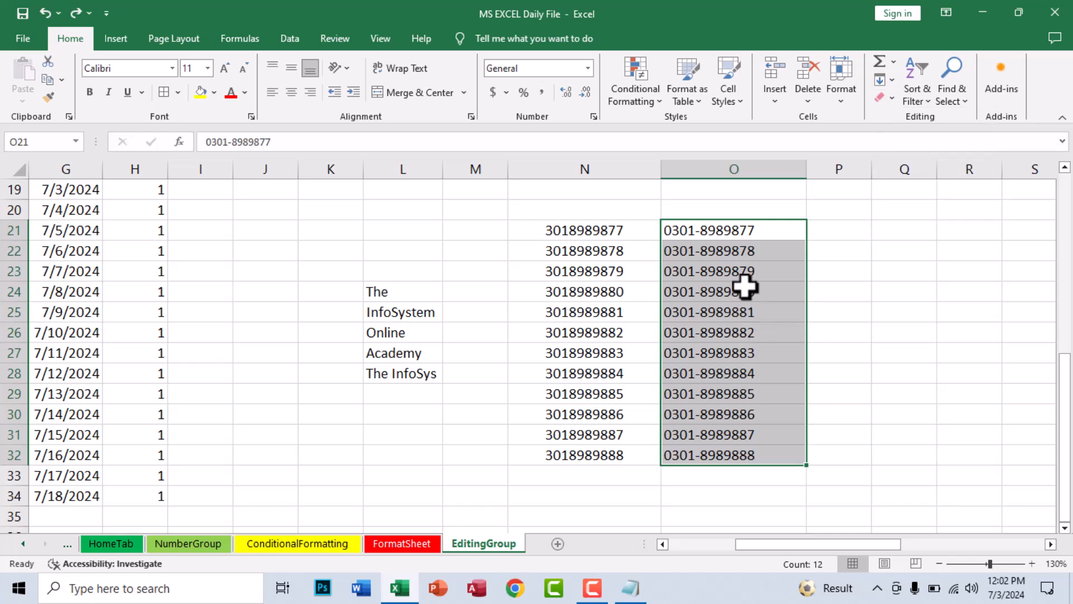
{"action": "left_click", "coordinate": [745, 286]}
{"action": "left_click", "coordinate": [708, 329]}
{"action": "left_click", "coordinate": [705, 213]}
{"action": "left_click", "coordinate": [705, 269]}
{"action": "left_click", "coordinate": [719, 340]}
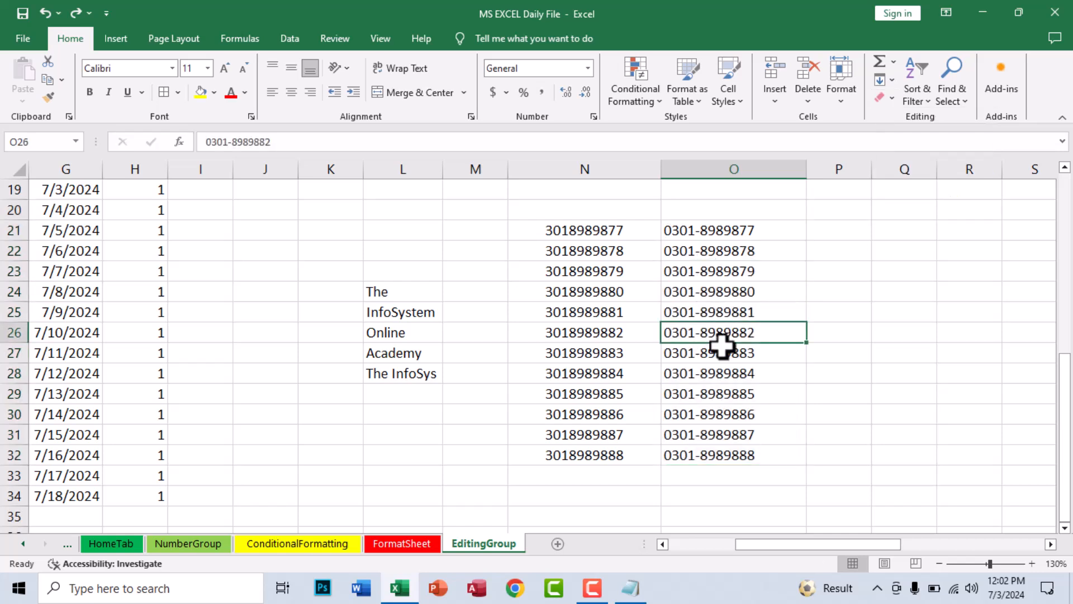